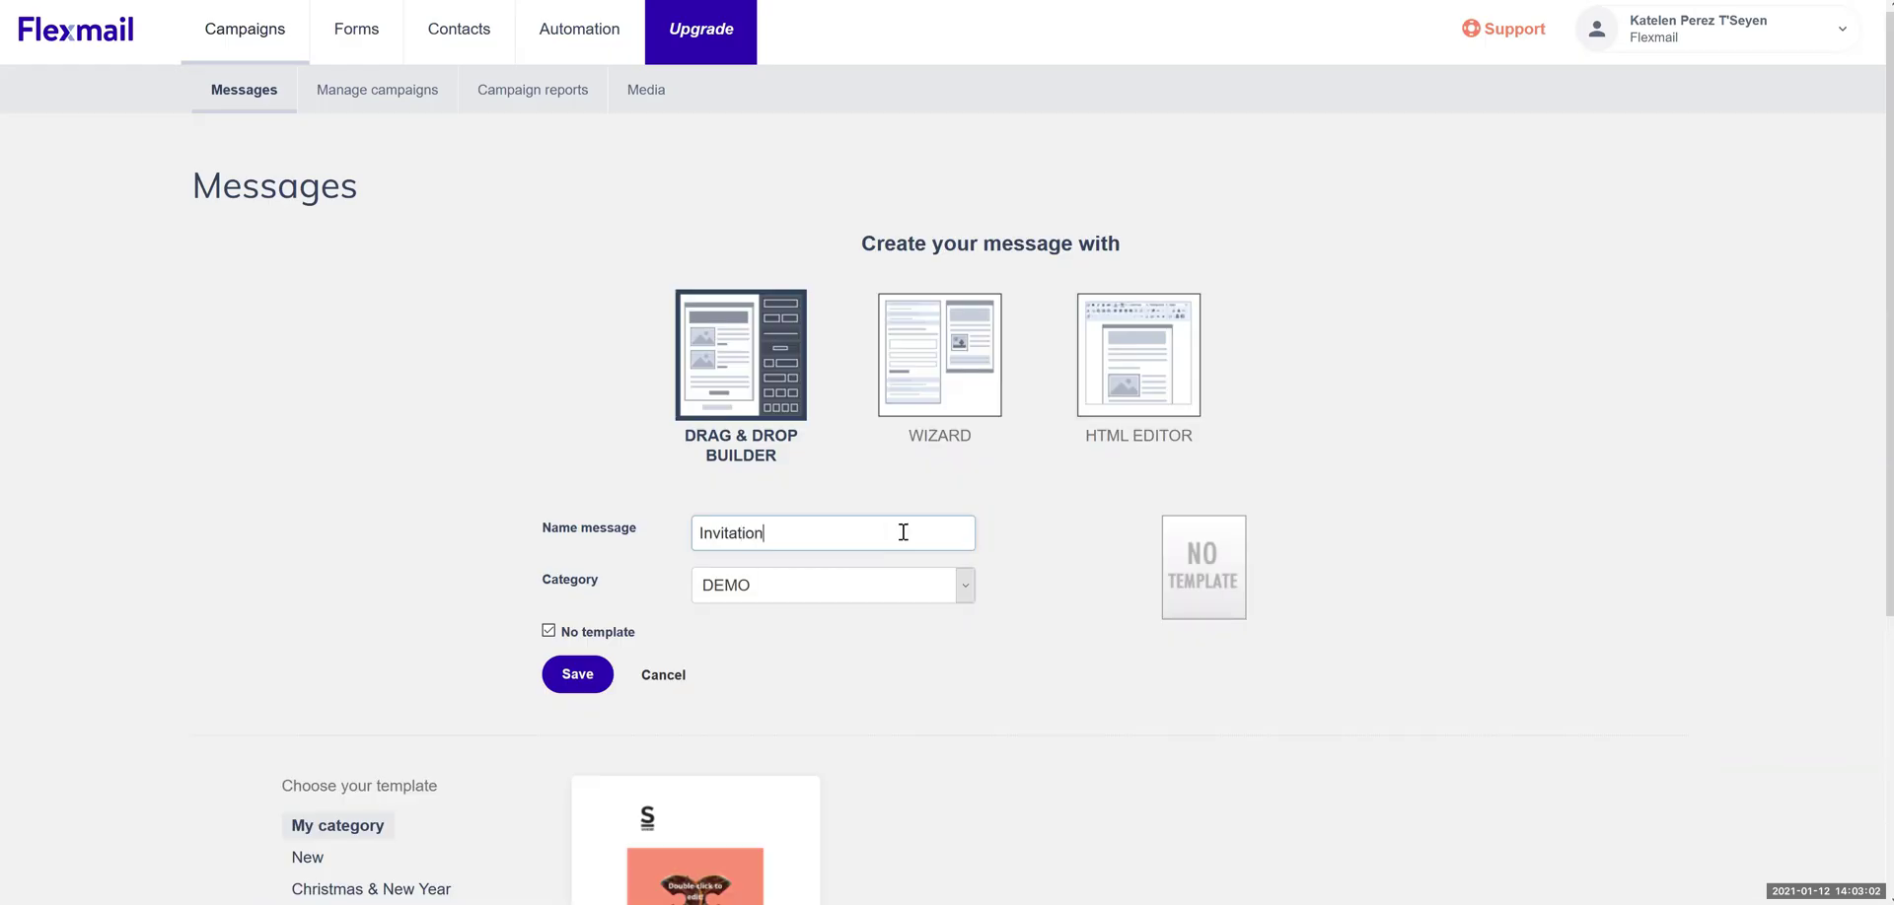
# Turn off No template and pick the Fashion Store template from the New category
pyautogui.click(549, 630)
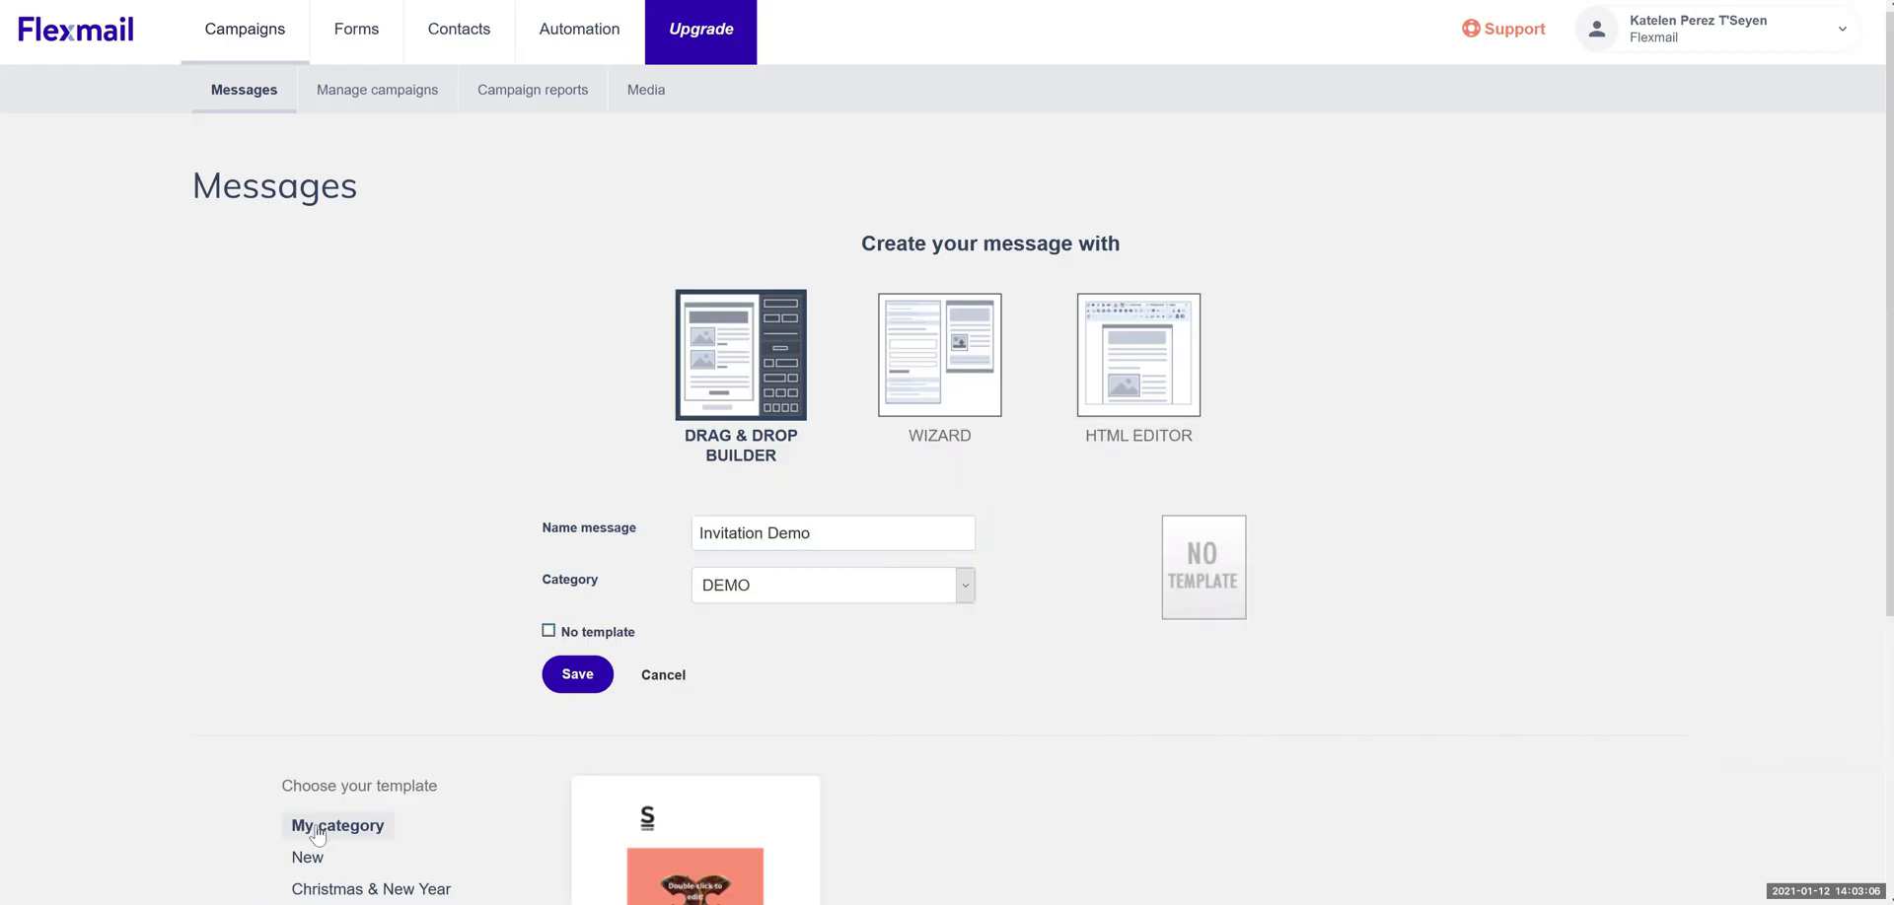
pyautogui.click(306, 857)
pyautogui.scroll(-5, 1085, 572)
pyautogui.scroll(-8, 1085, 572)
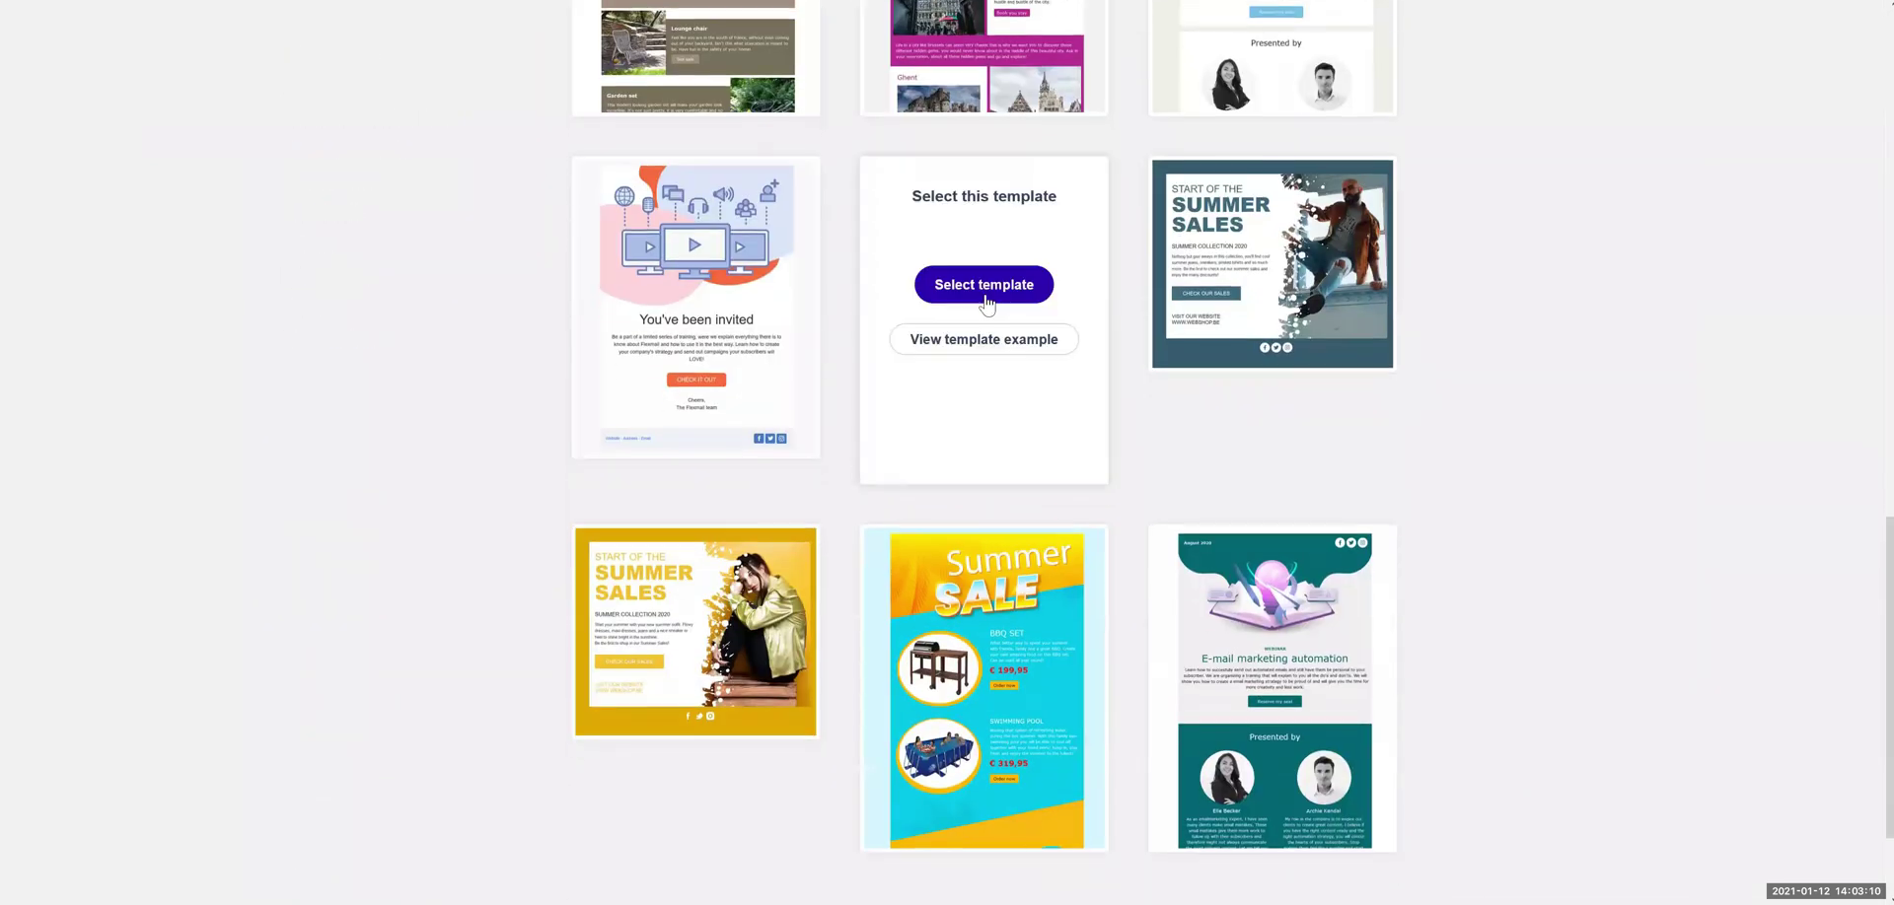
pyautogui.click(984, 286)
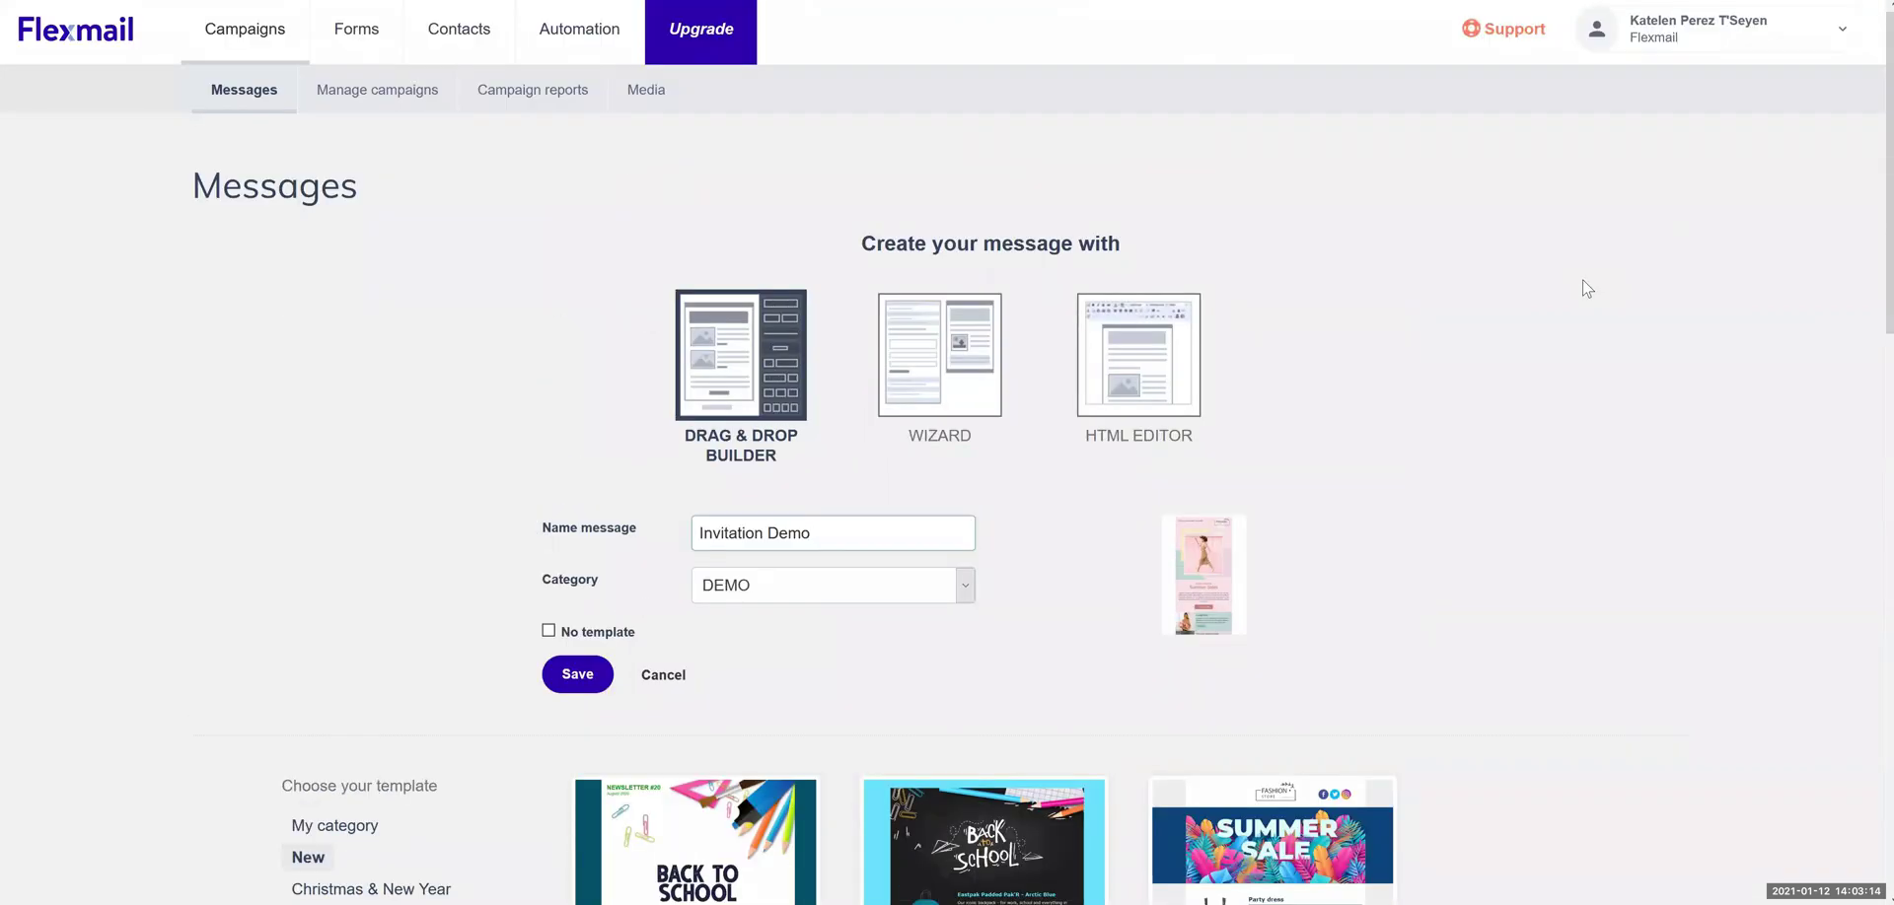
# Save the message to open the builder, then drag the Lounge wear row above Summer Sales
pyautogui.scroll(-1, 572, 605)
pyautogui.click(575, 603)
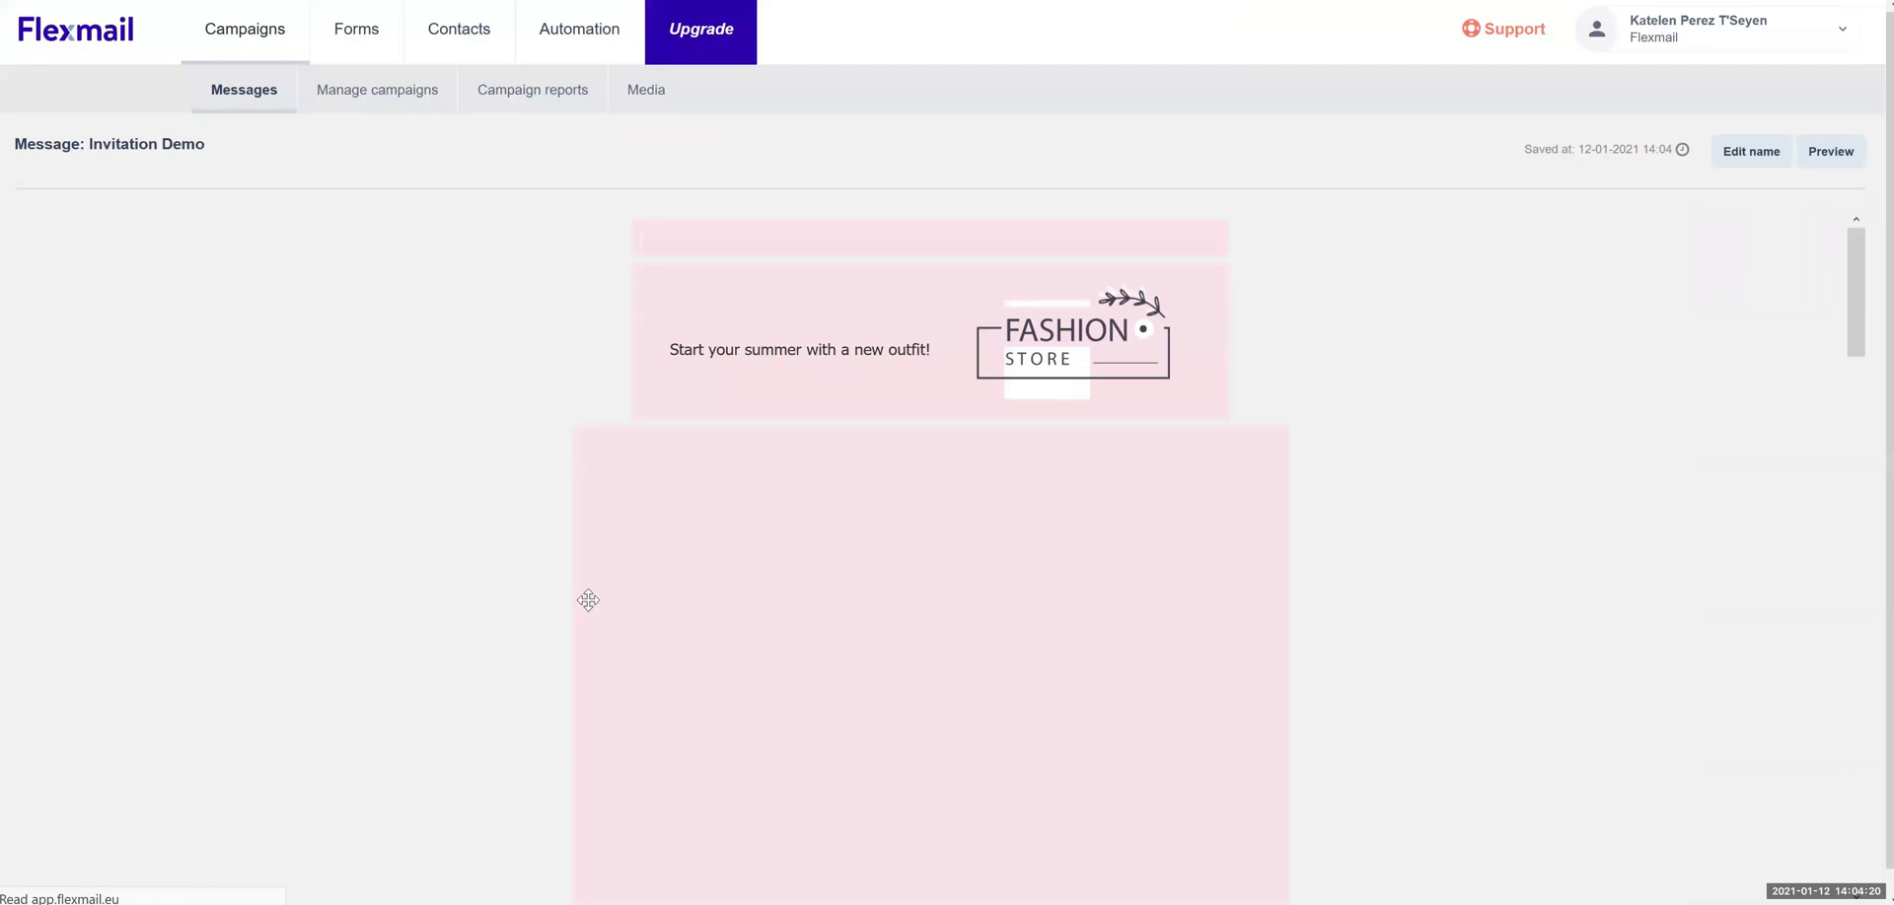
pyautogui.scroll(-4, 1200, 628)
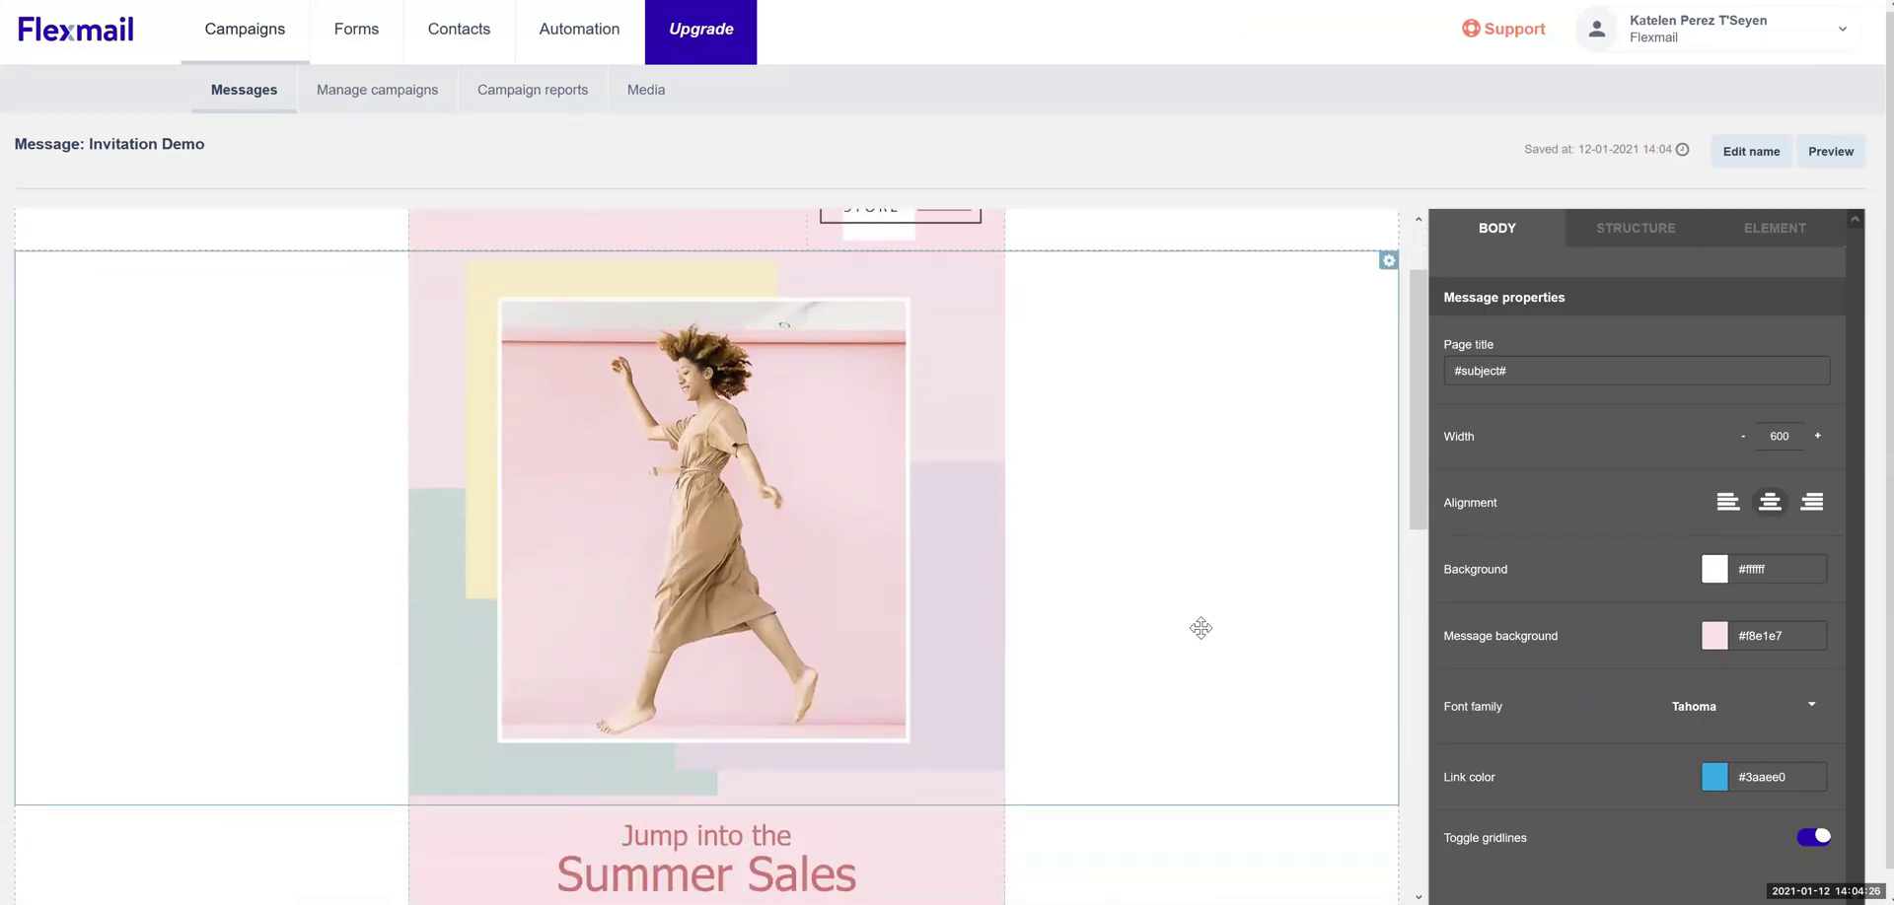
pyautogui.scroll(-2, 1200, 628)
pyautogui.moveTo(1196, 625); pyautogui.dragTo(1228, 483)
# Add a spacer and a three-column row, with a button in column two and social icons in column three
pyautogui.click(1635, 228)
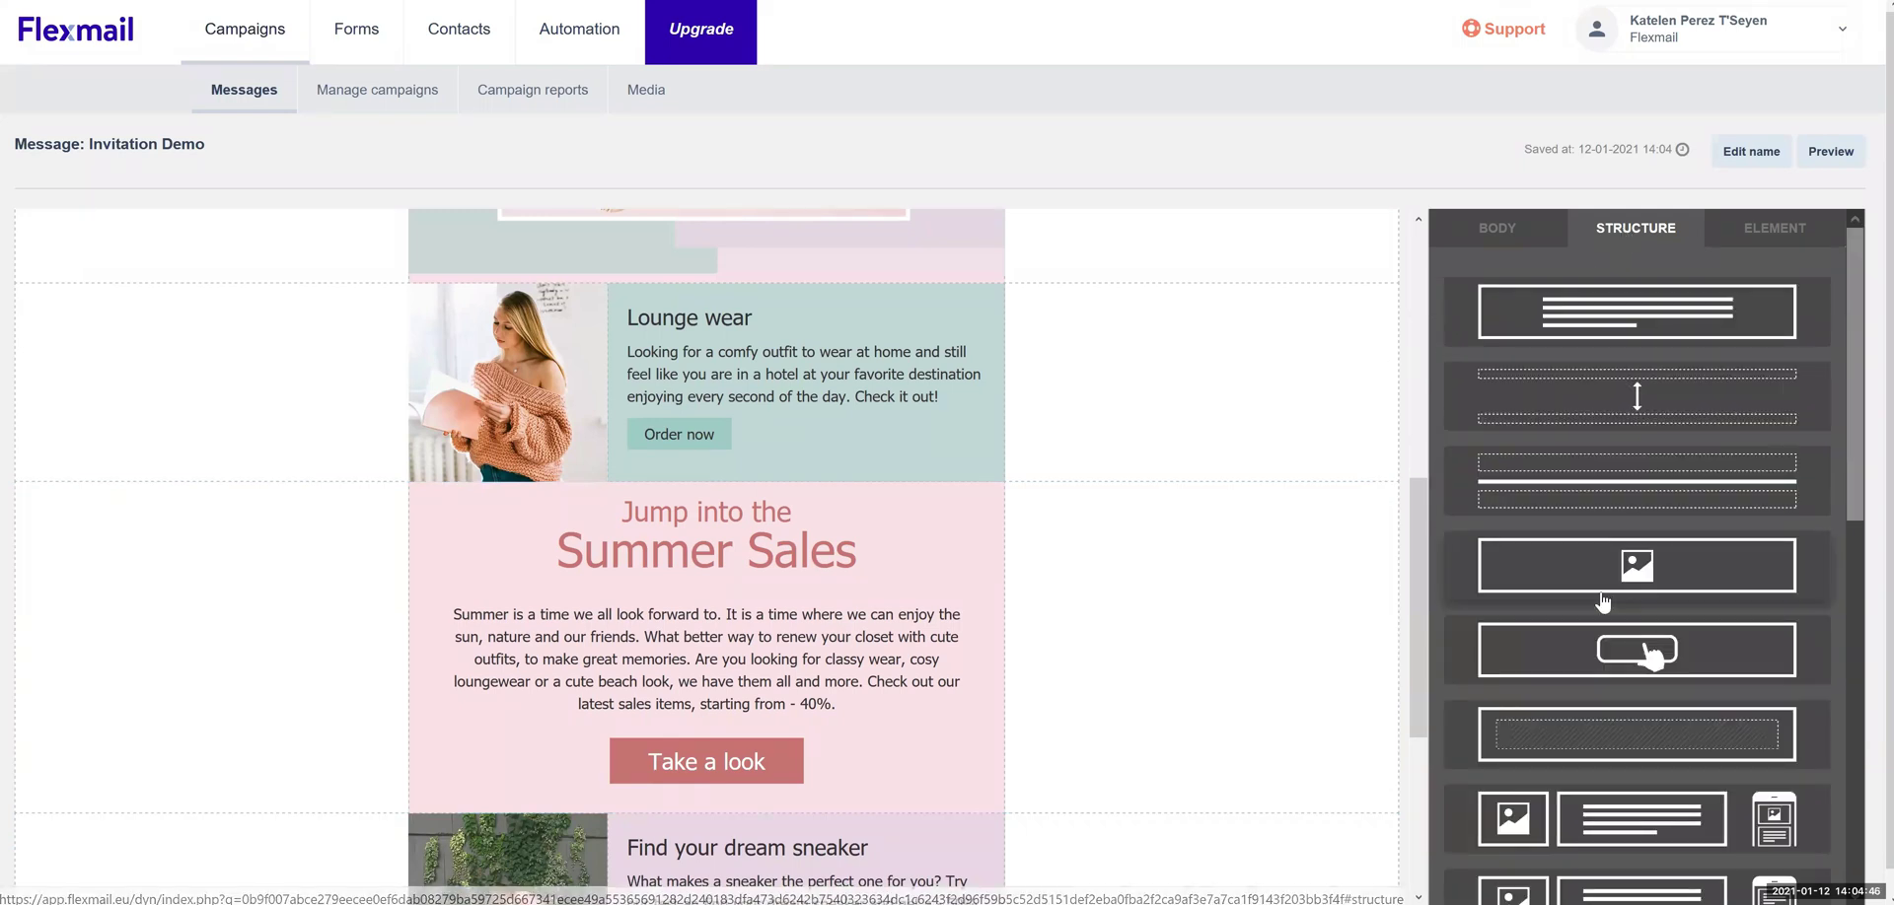
pyautogui.scroll(-3, 1632, 483)
pyautogui.scroll(4, 1632, 483)
pyautogui.moveTo(1583, 409); pyautogui.dragTo(1421, 567)
pyautogui.scroll(-8, 1530, 594)
pyautogui.moveTo(1530, 595); pyautogui.dragTo(647, 630)
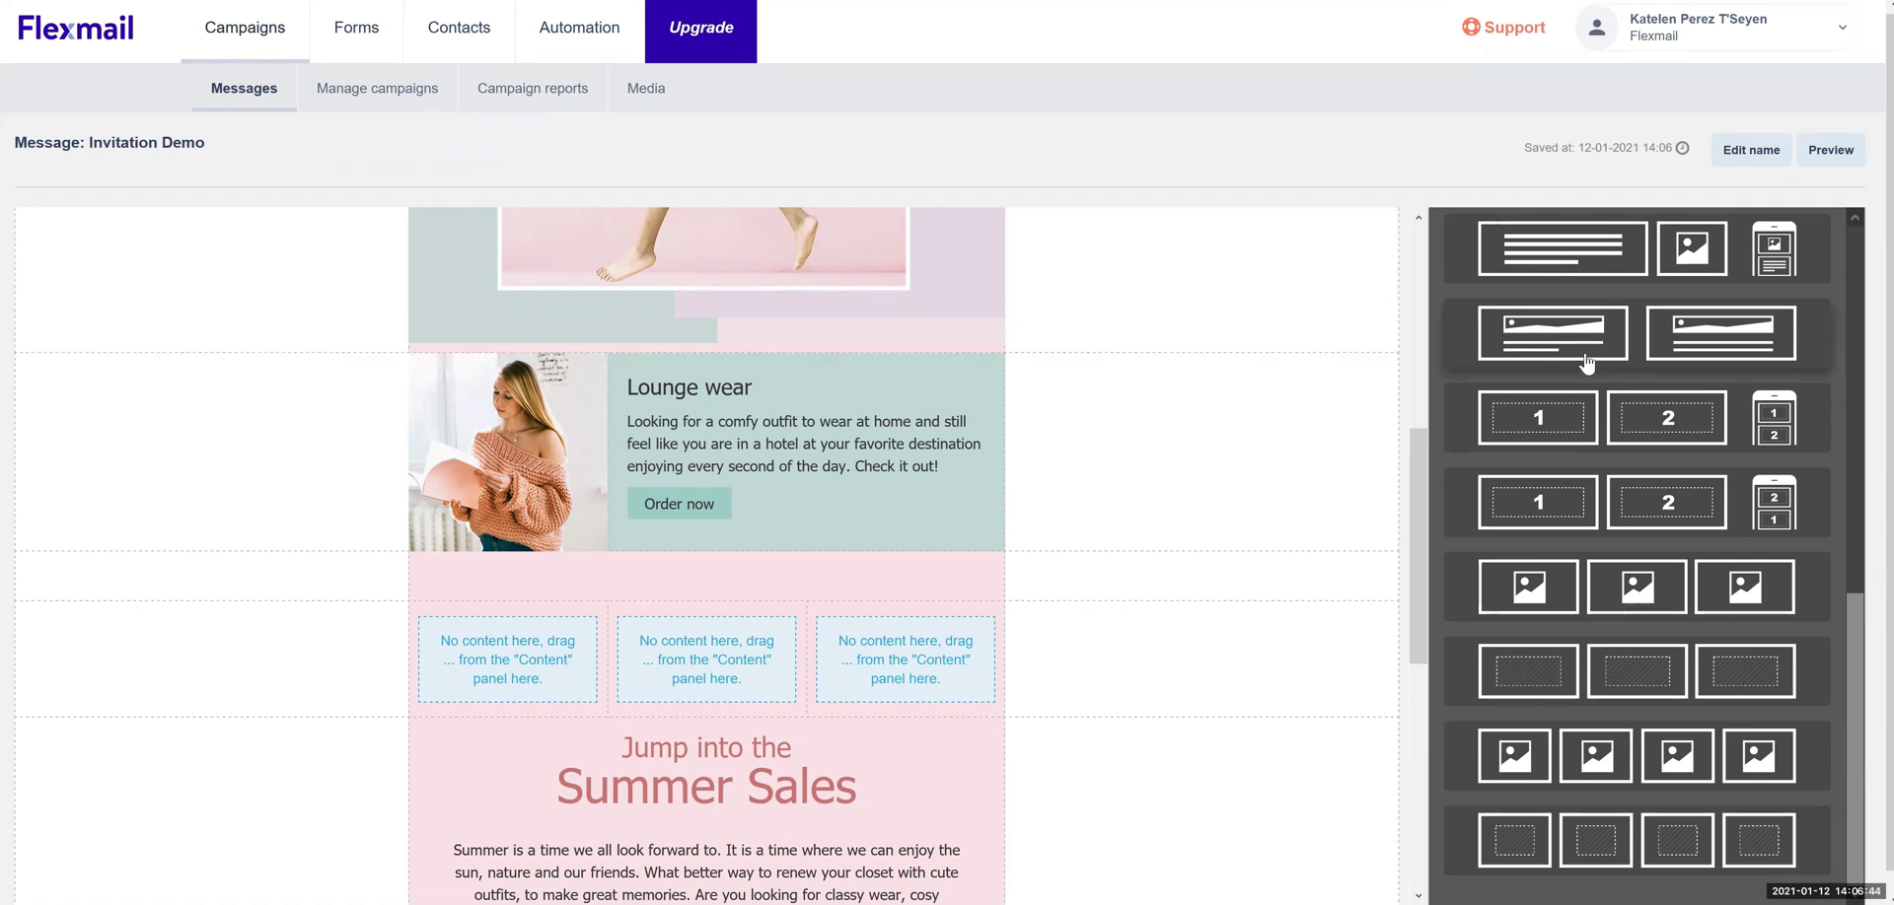
pyautogui.scroll(8, 1584, 360)
pyautogui.moveTo(1775, 326); pyautogui.dragTo(706, 704)
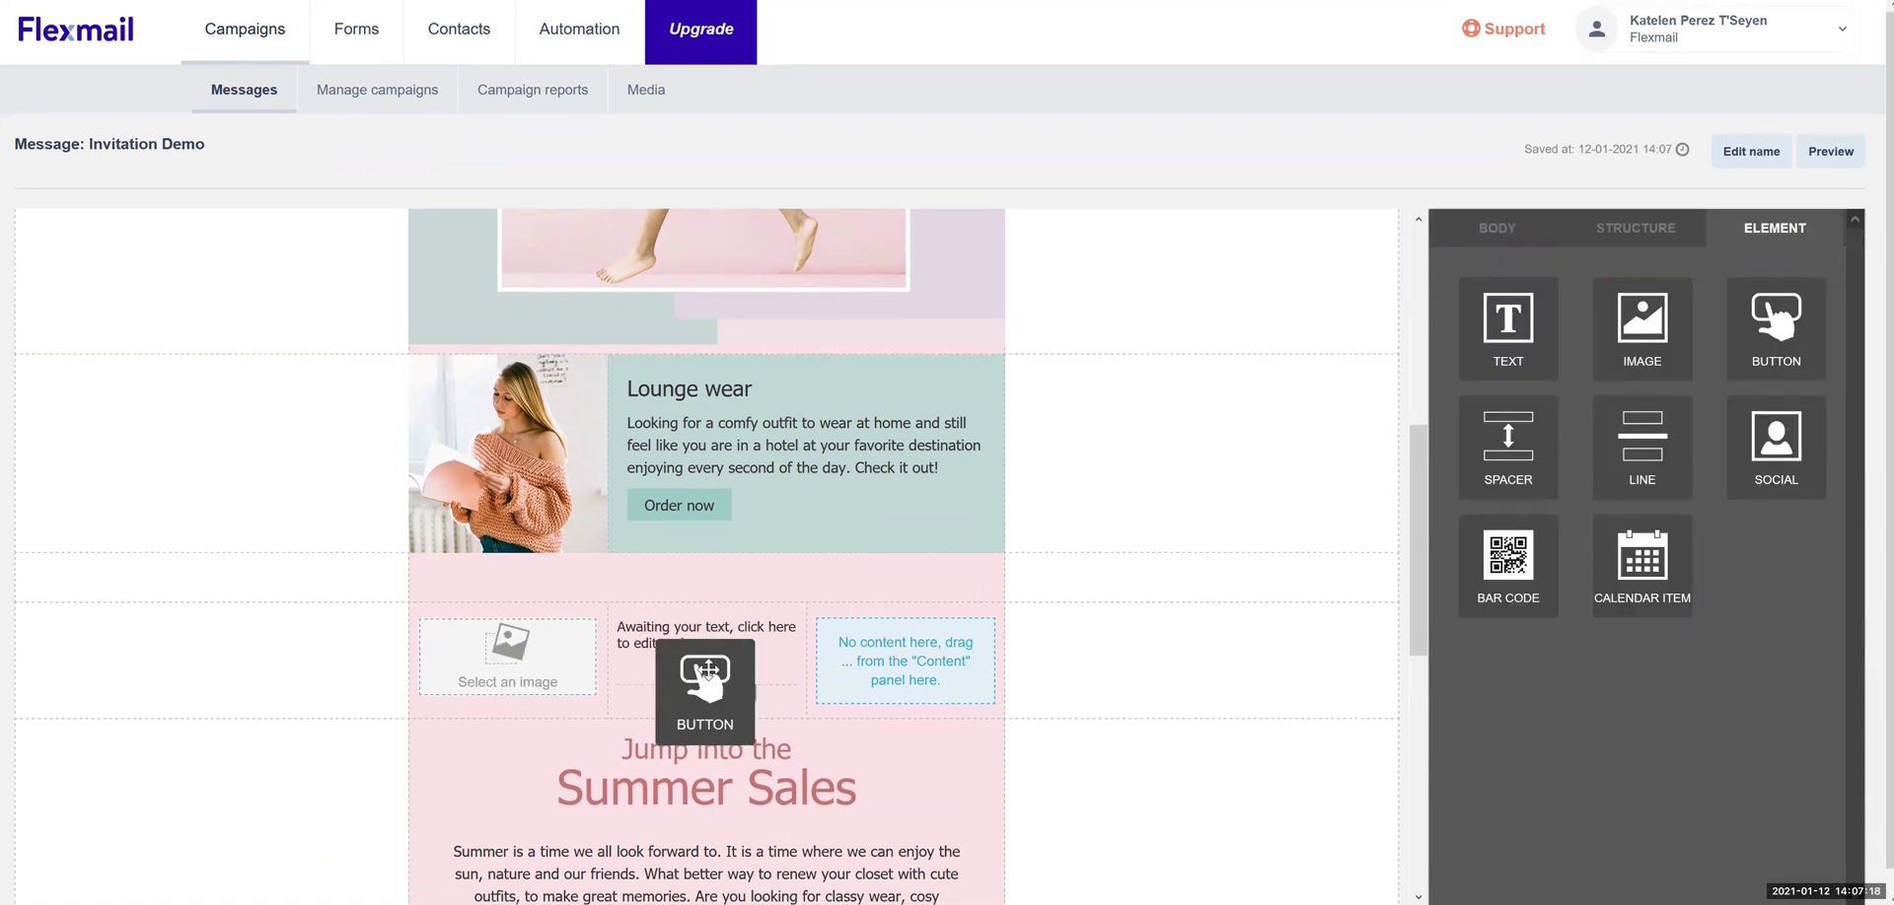
pyautogui.moveTo(1776, 444); pyautogui.dragTo(917, 665)
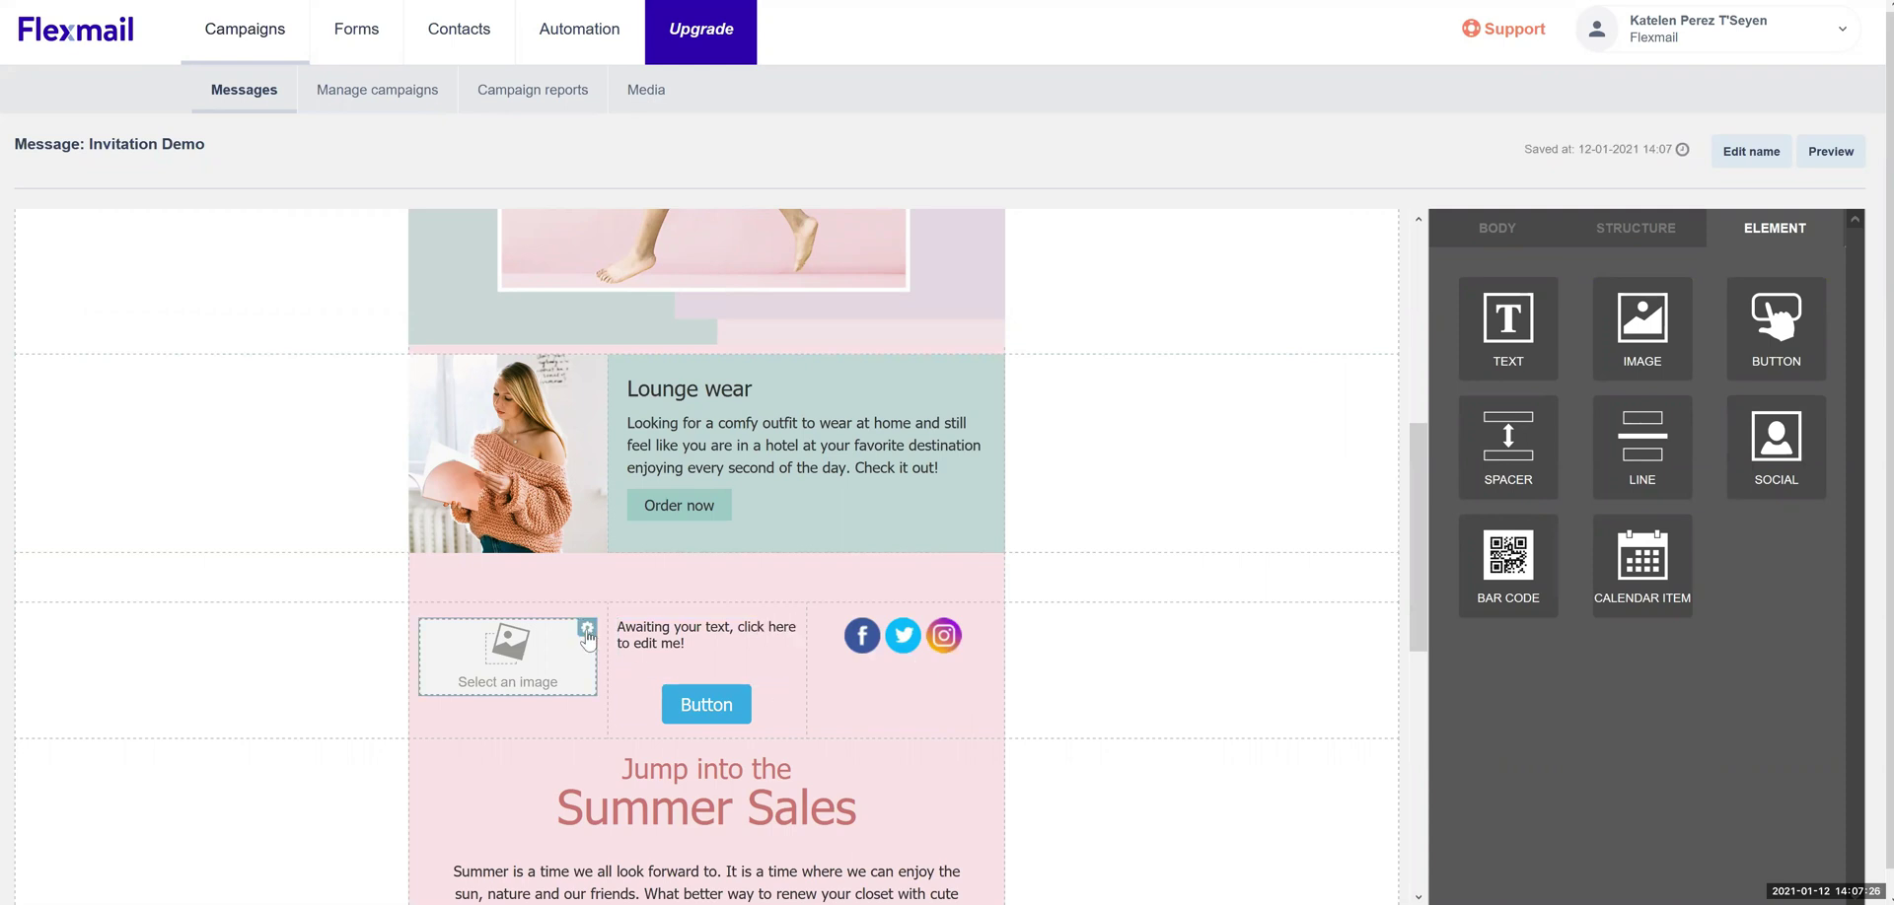
# Set the first column's image and relabel the button 'Join us!' with link type Forms
pyautogui.click(587, 634)
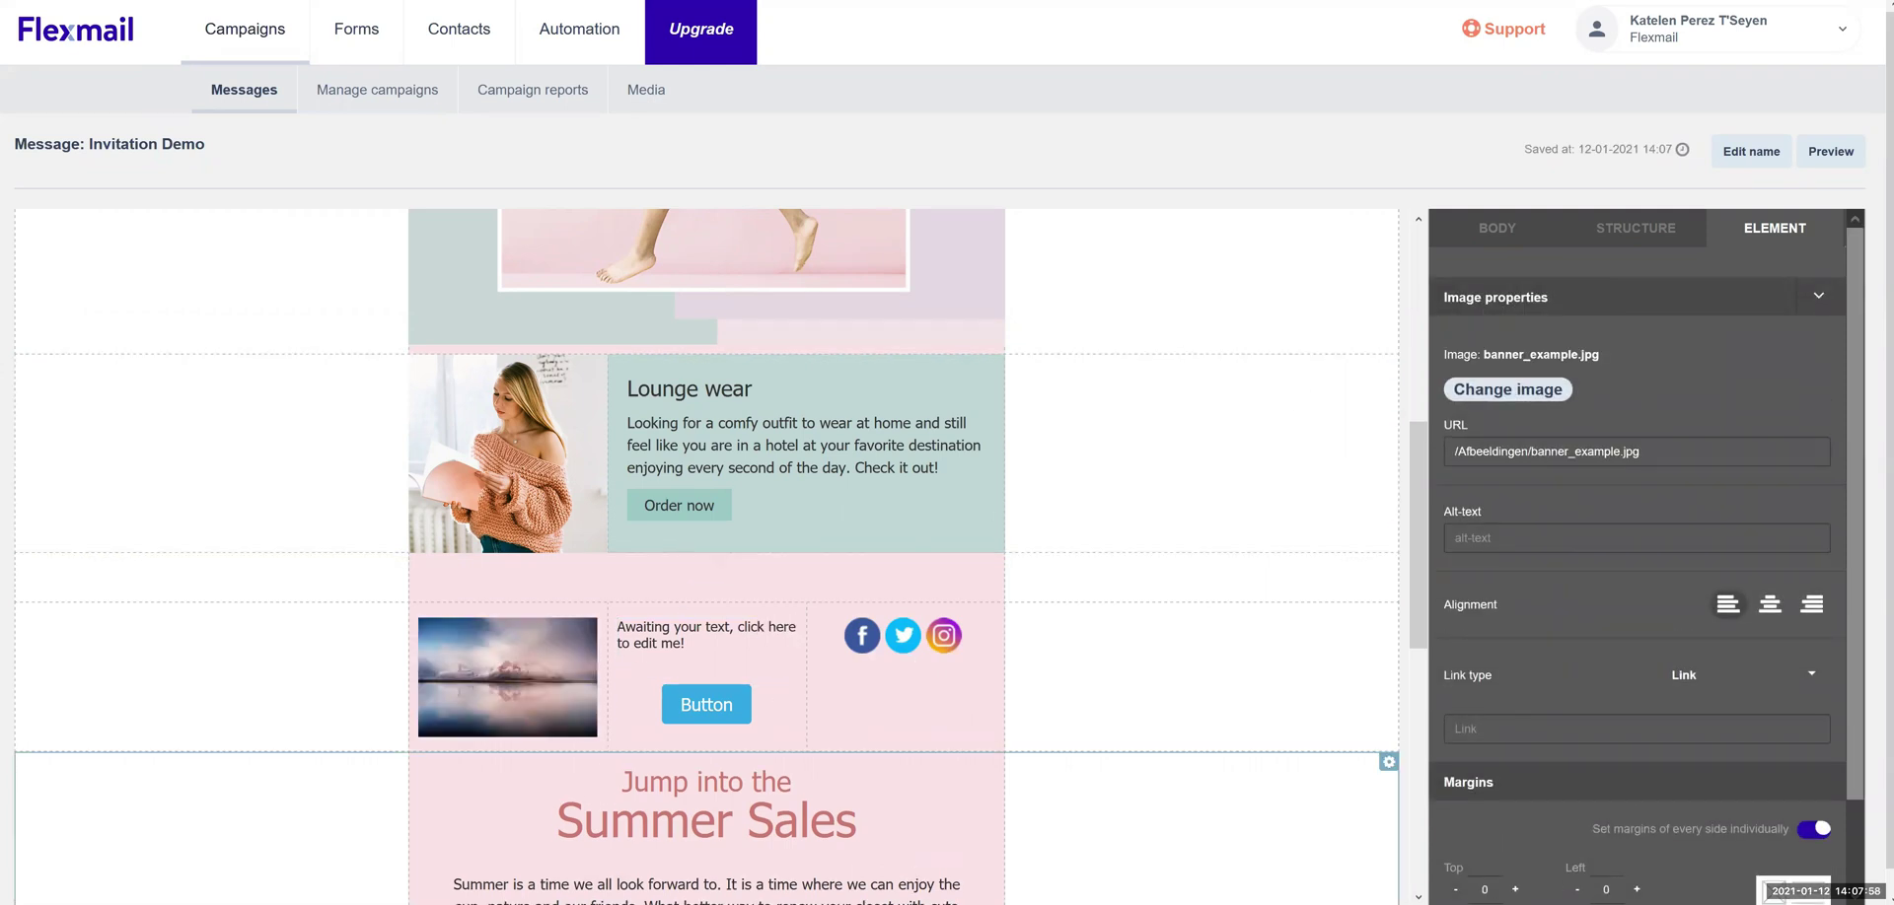
pyautogui.click(706, 704)
pyautogui.doubleClick(1547, 371)
pyautogui.write('Join')
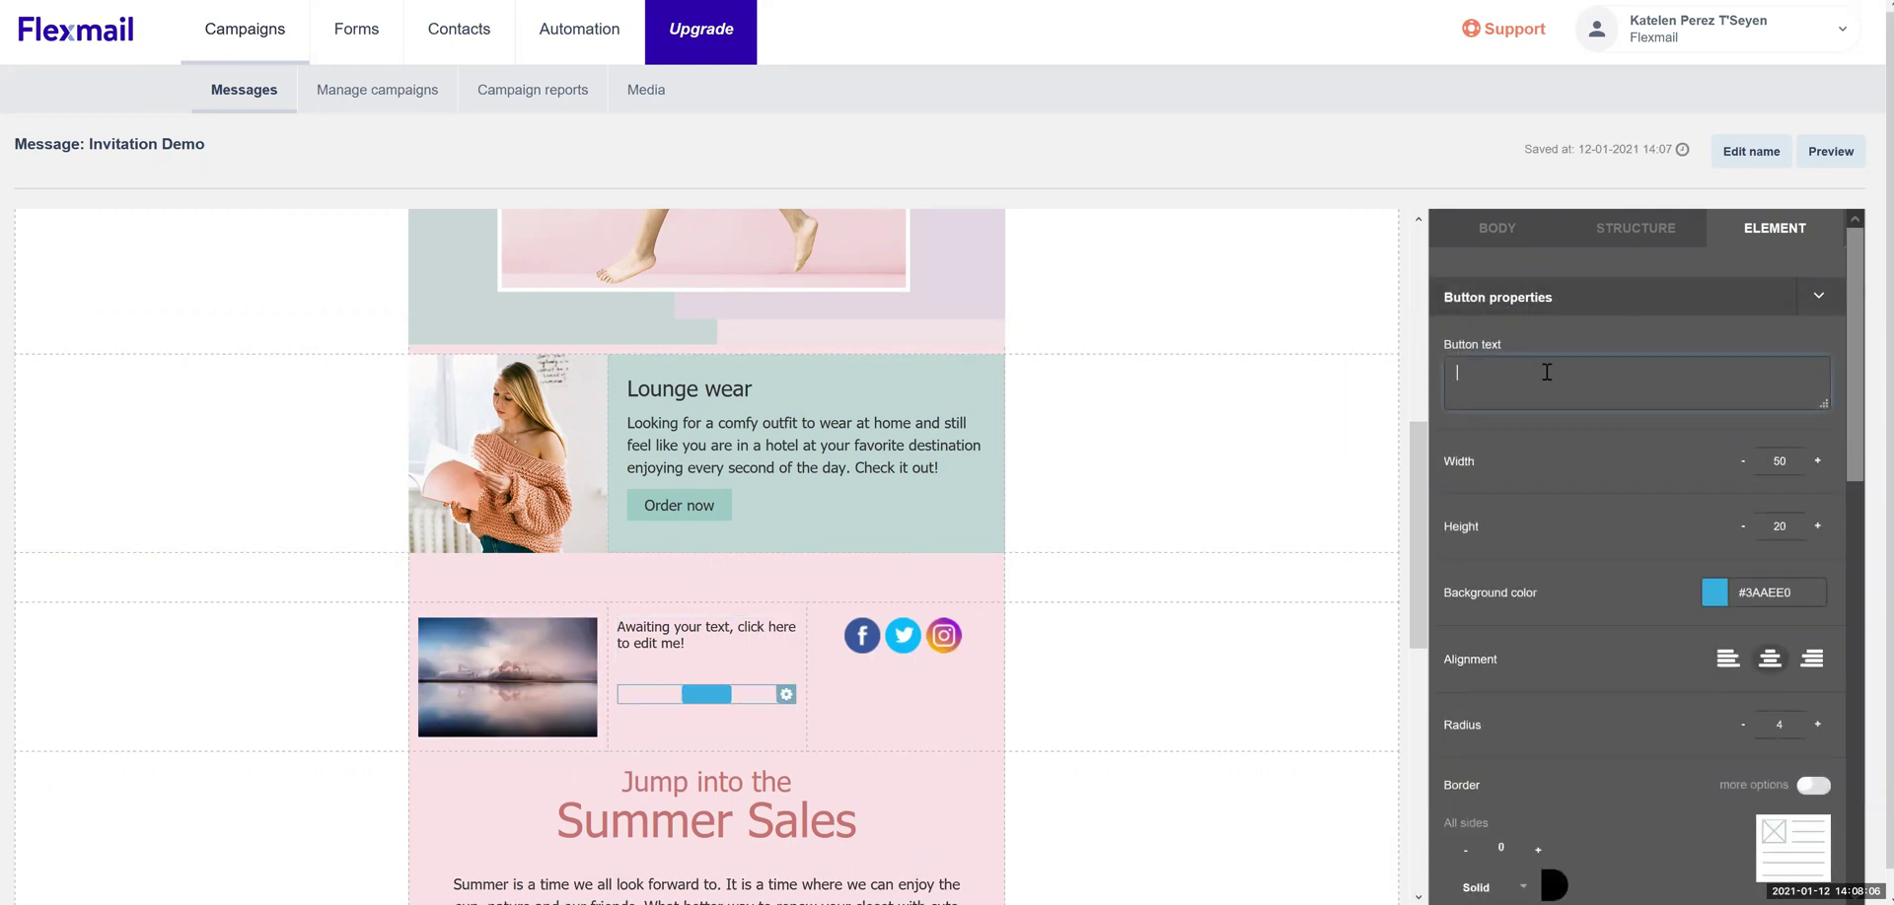
pyautogui.write(' us!')
pyautogui.scroll(-5, 1571, 532)
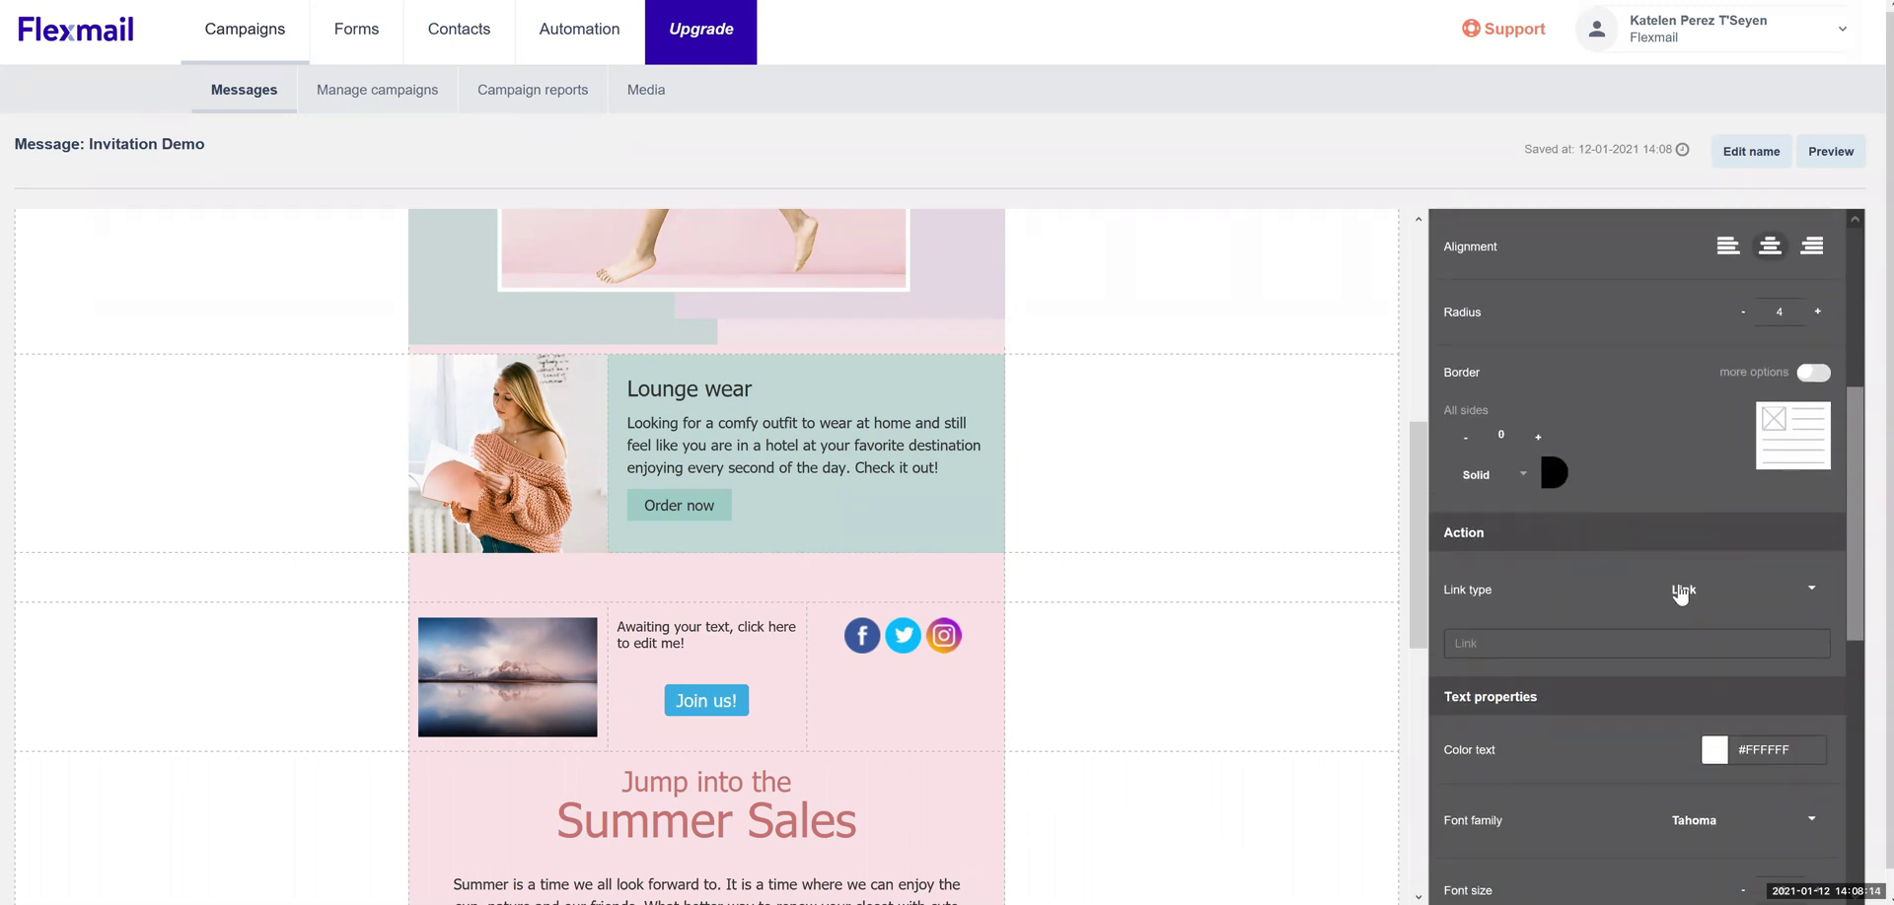
pyautogui.click(1734, 588)
pyautogui.click(1711, 680)
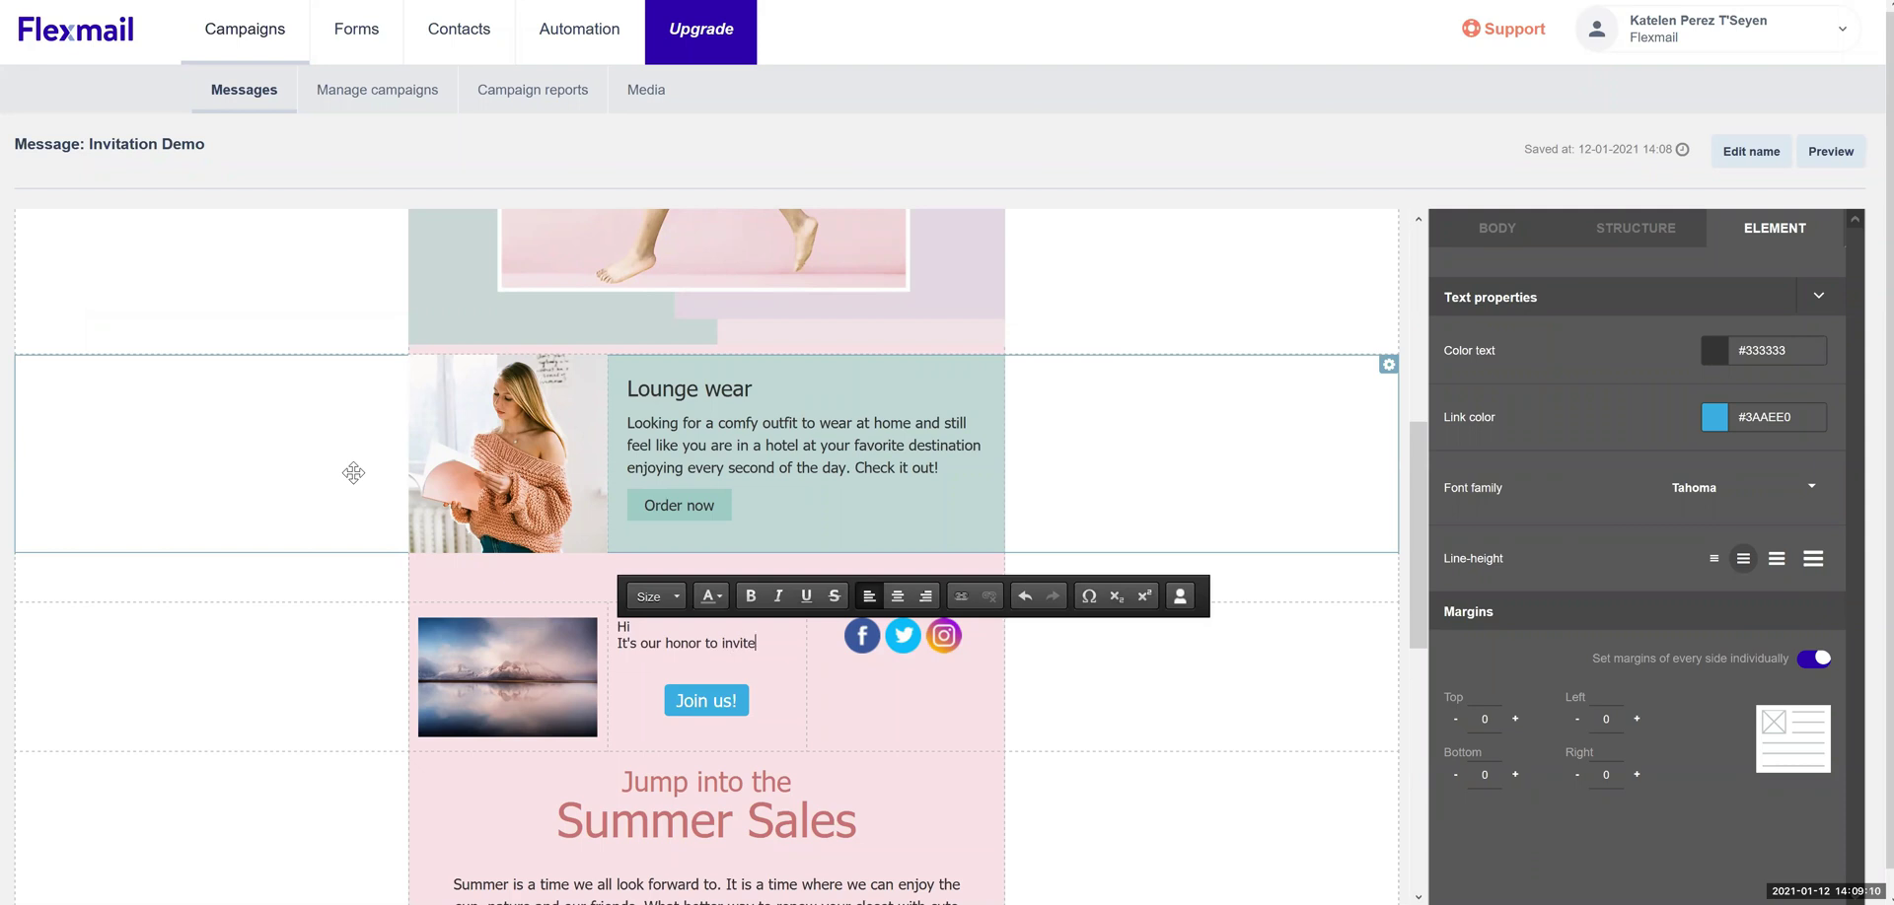
# Insert the #firstname# placeholder into the greeting and start a Dynamic Content condition
pyautogui.click(1180, 596)
pyautogui.click(1027, 491)
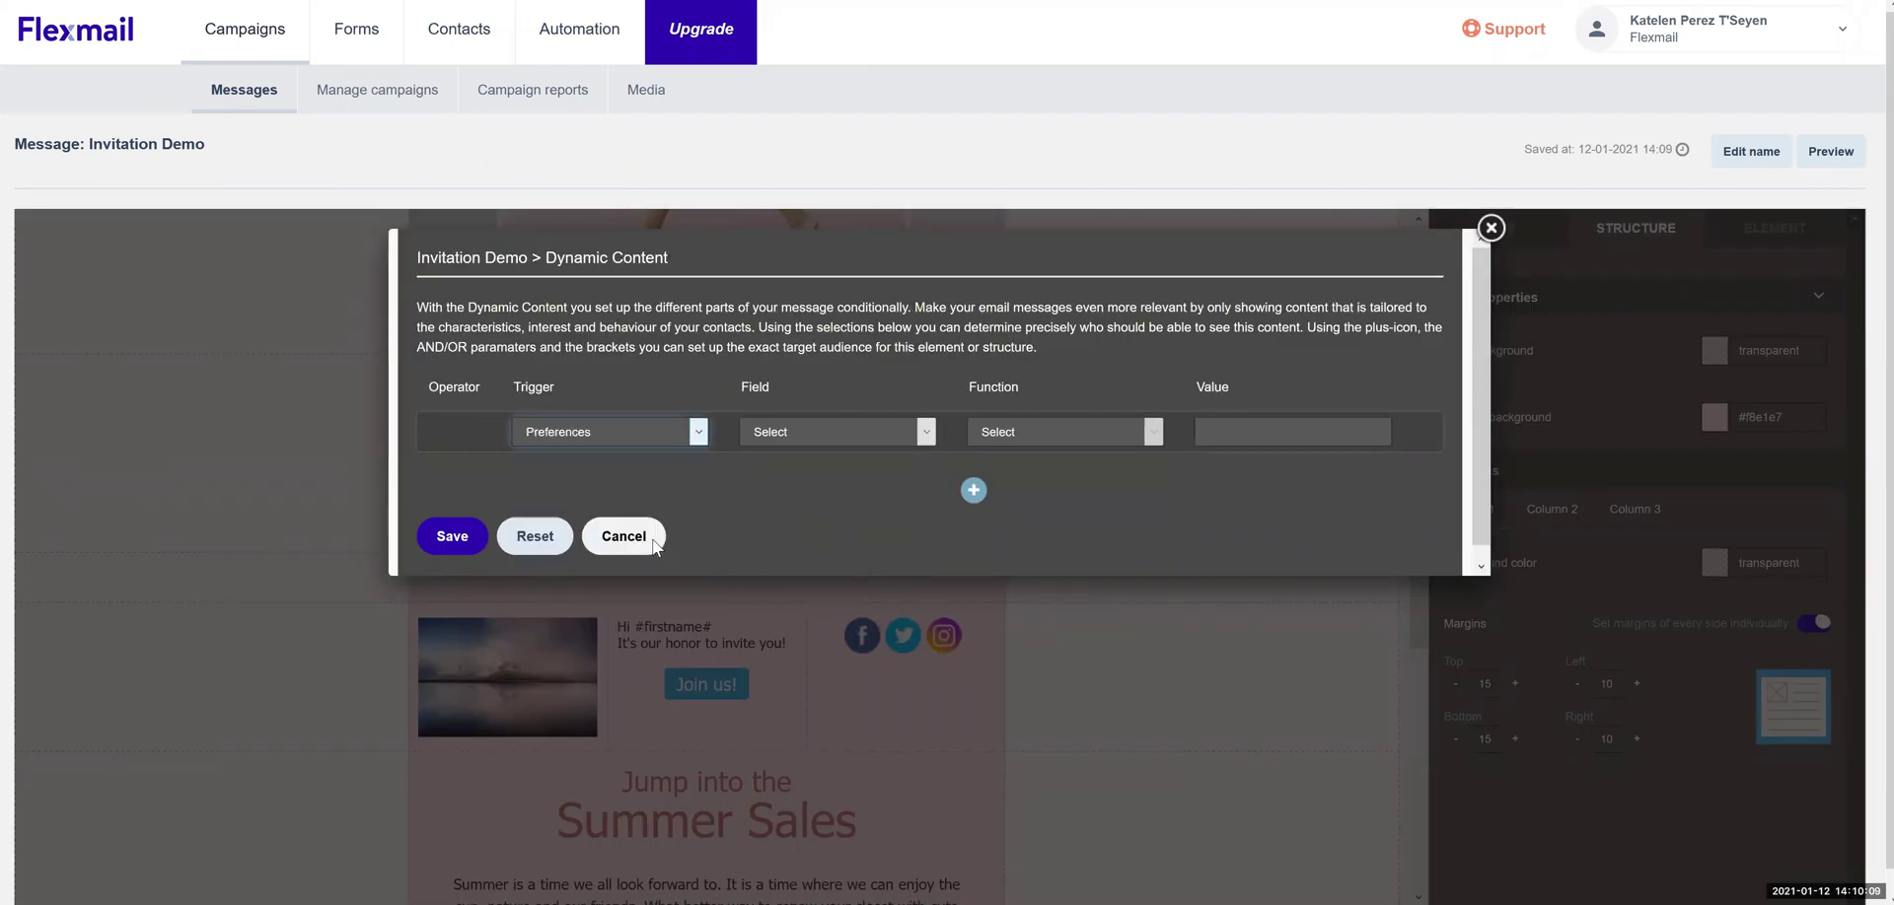
pyautogui.click(837, 432)
# Save the condition so the row shows only when the contact has the Fashion preference
pyautogui.click(783, 524)
pyautogui.click(1064, 432)
pyautogui.click(1023, 475)
pyautogui.click(452, 535)
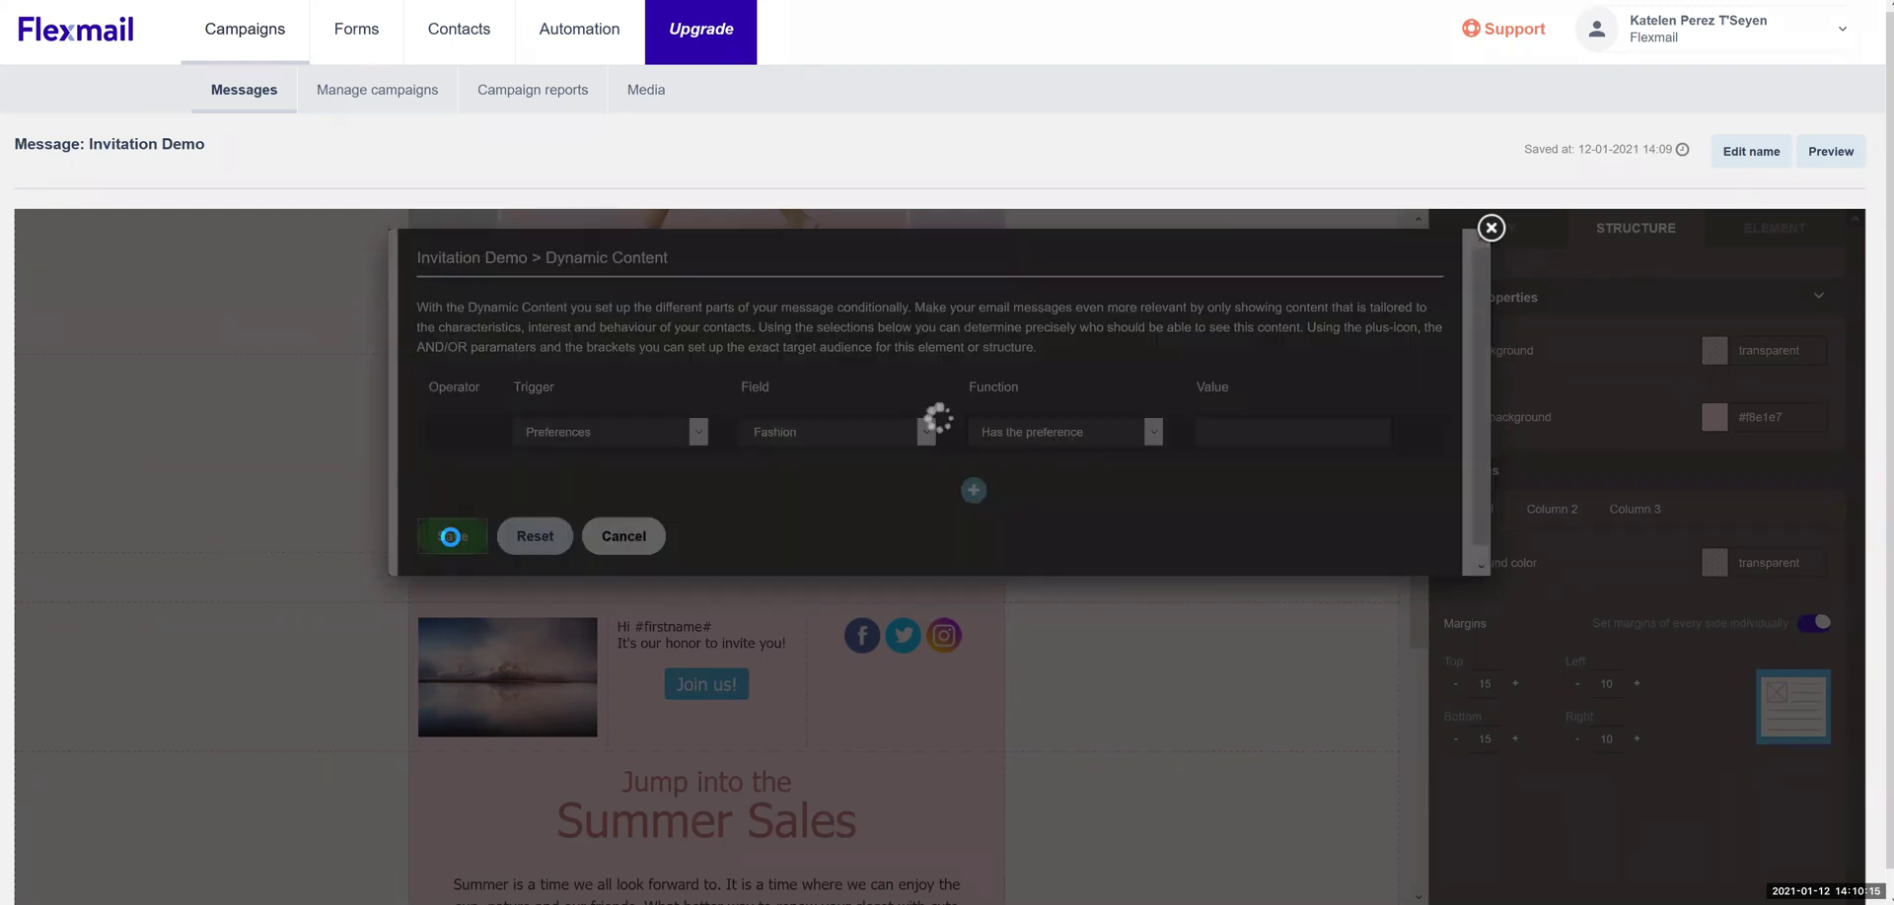
pyautogui.scroll(-5, 1180, 603)
pyautogui.scroll(6, 1180, 604)
pyautogui.scroll(-5, 1180, 603)
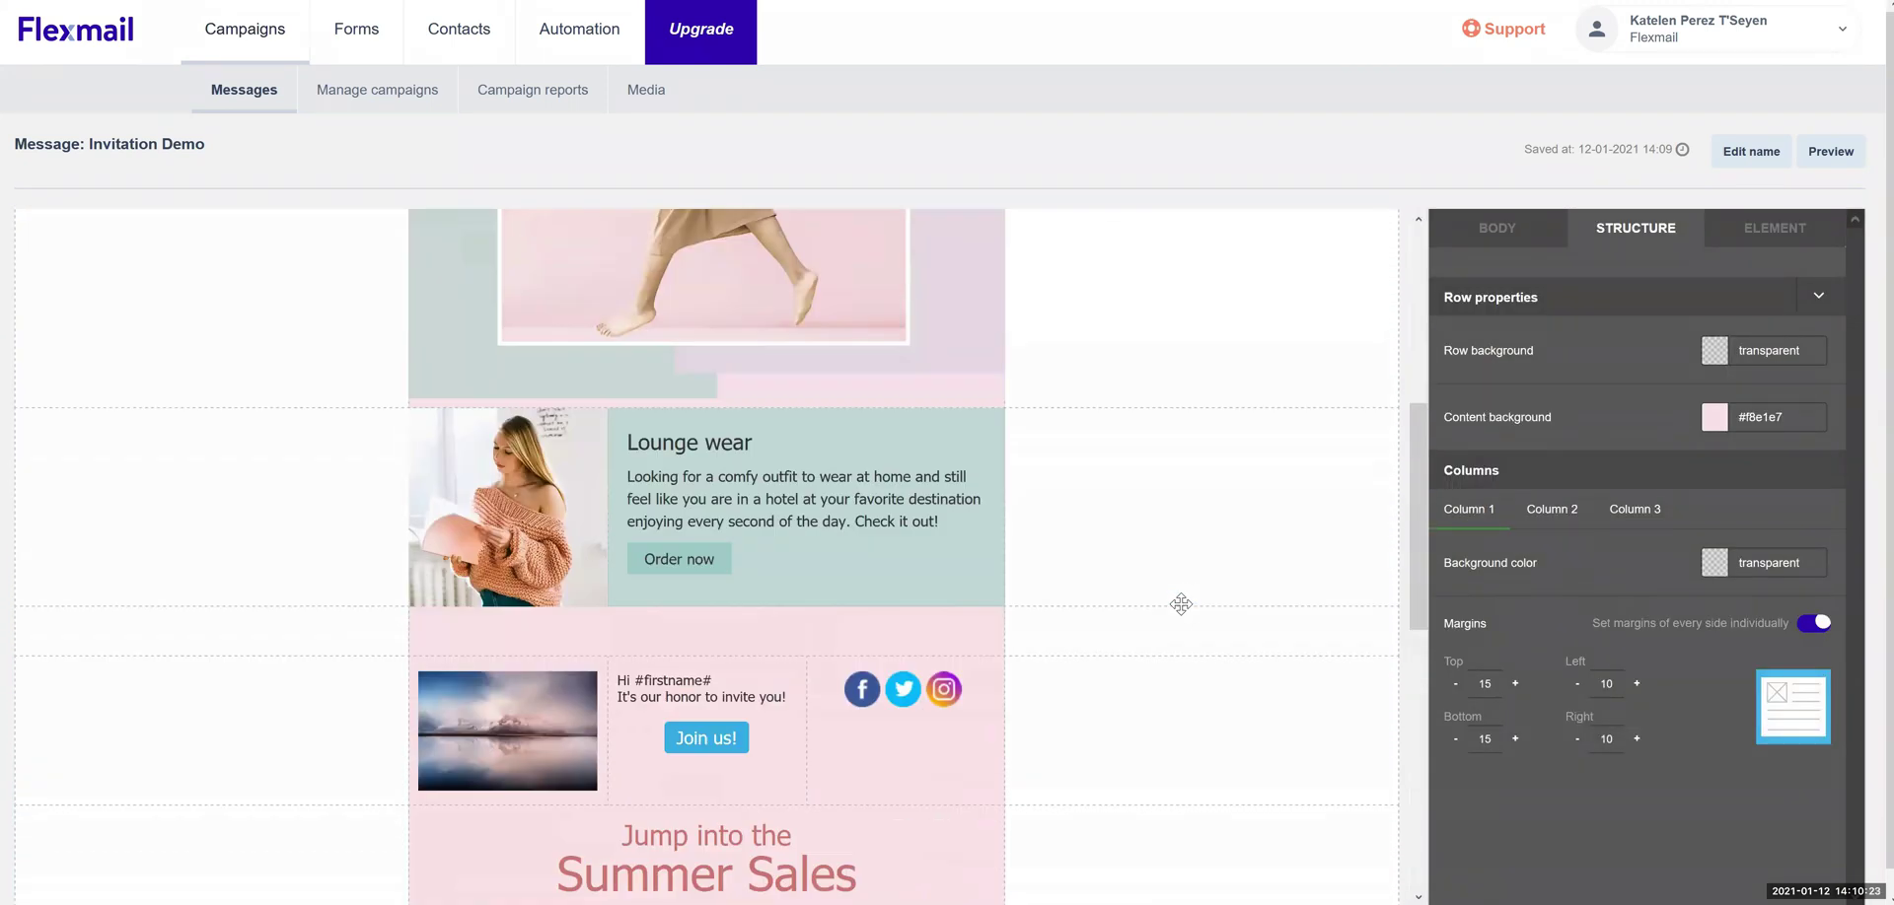
pyautogui.scroll(1, 1180, 604)
# Preview the message and scroll through it to check the conditional invitation row
pyautogui.click(1832, 143)
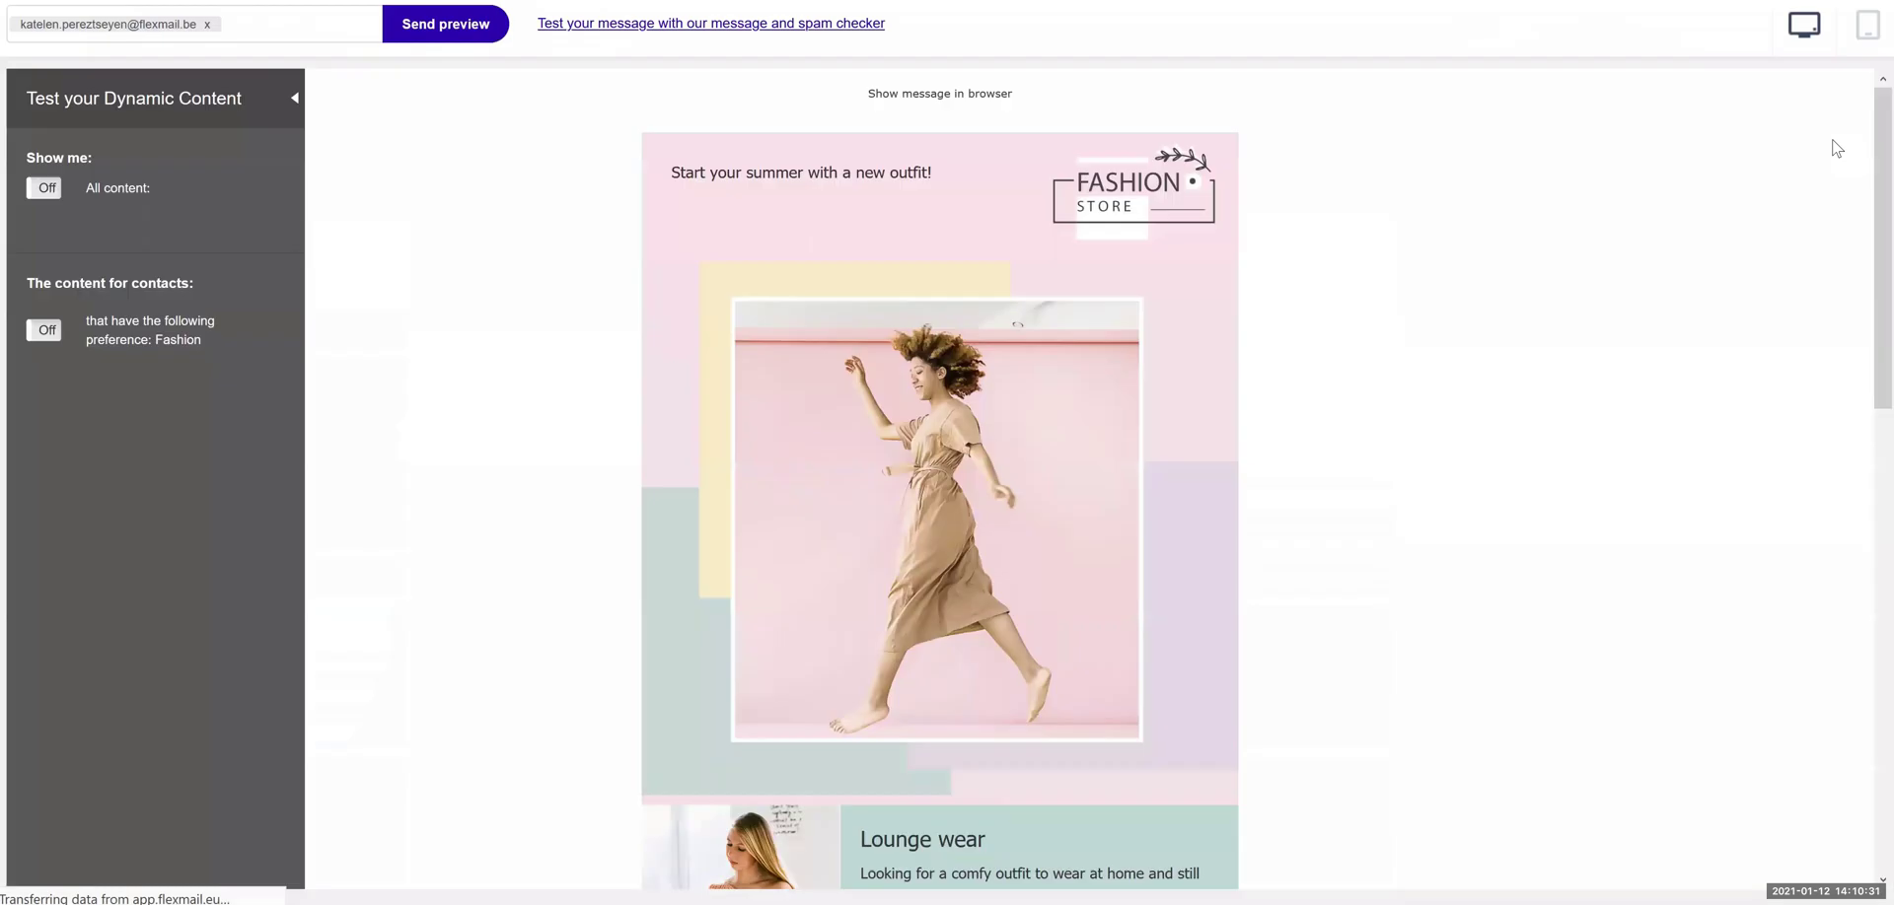
pyautogui.scroll(-3, 1446, 666)
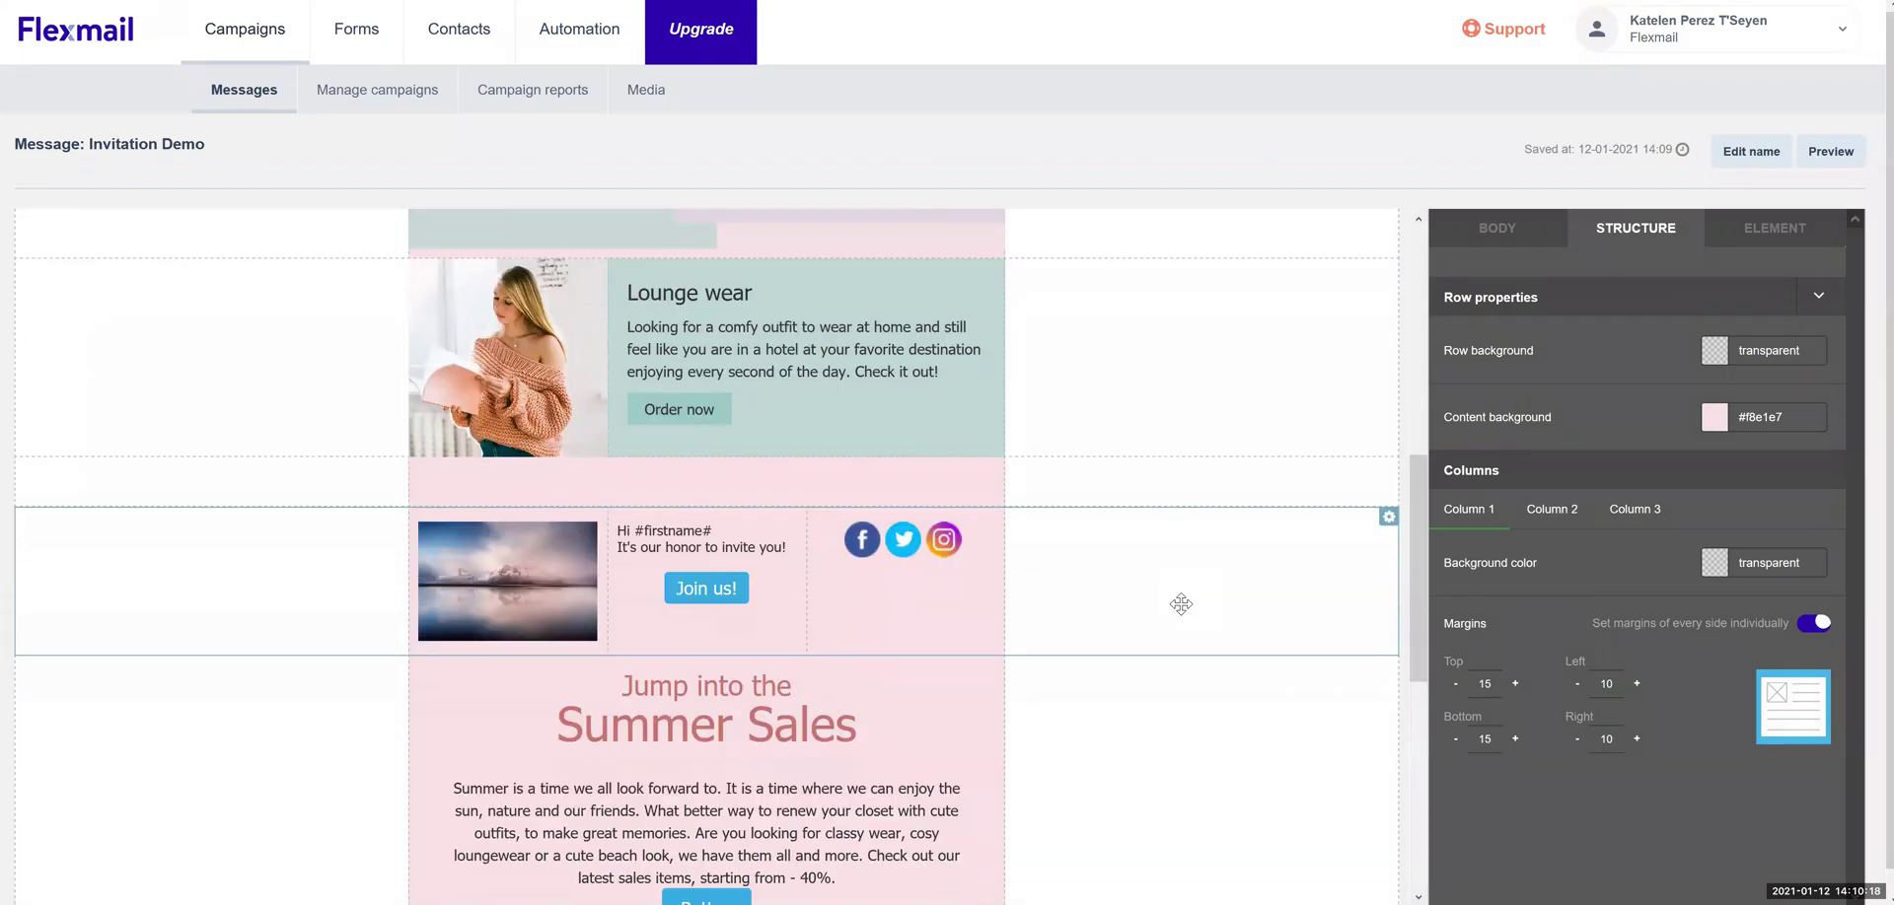
pyautogui.scroll(5, 1181, 603)
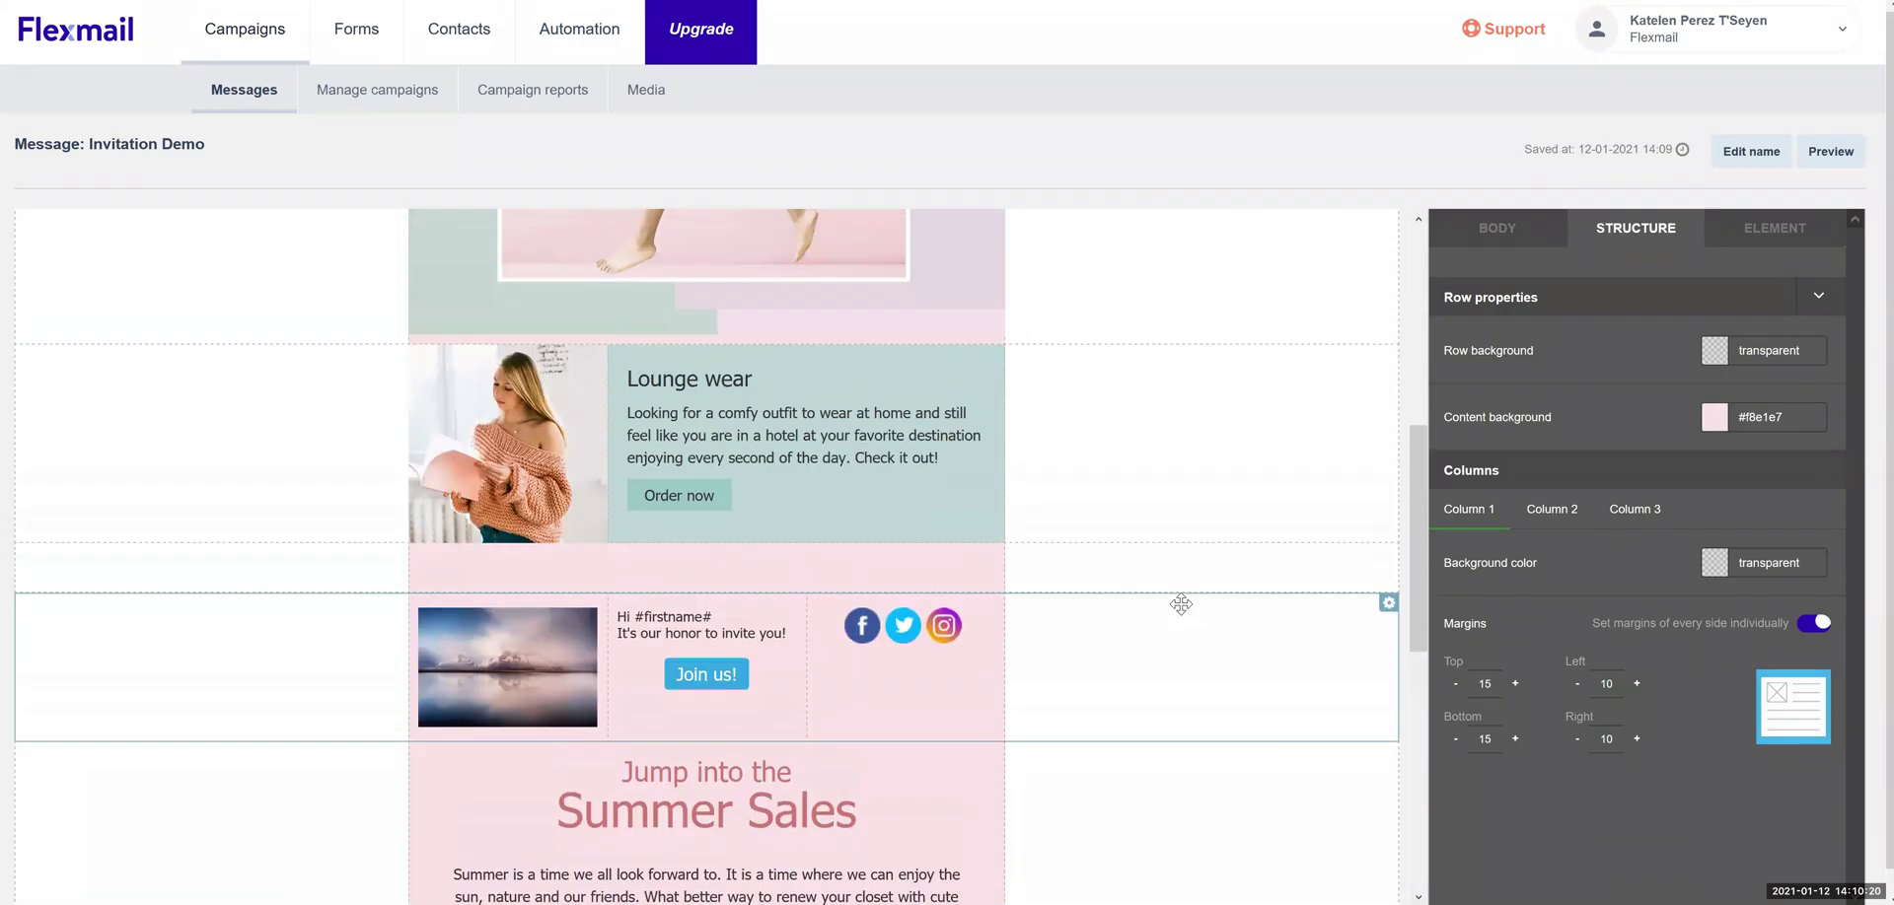
pyautogui.scroll(-6, 1180, 603)
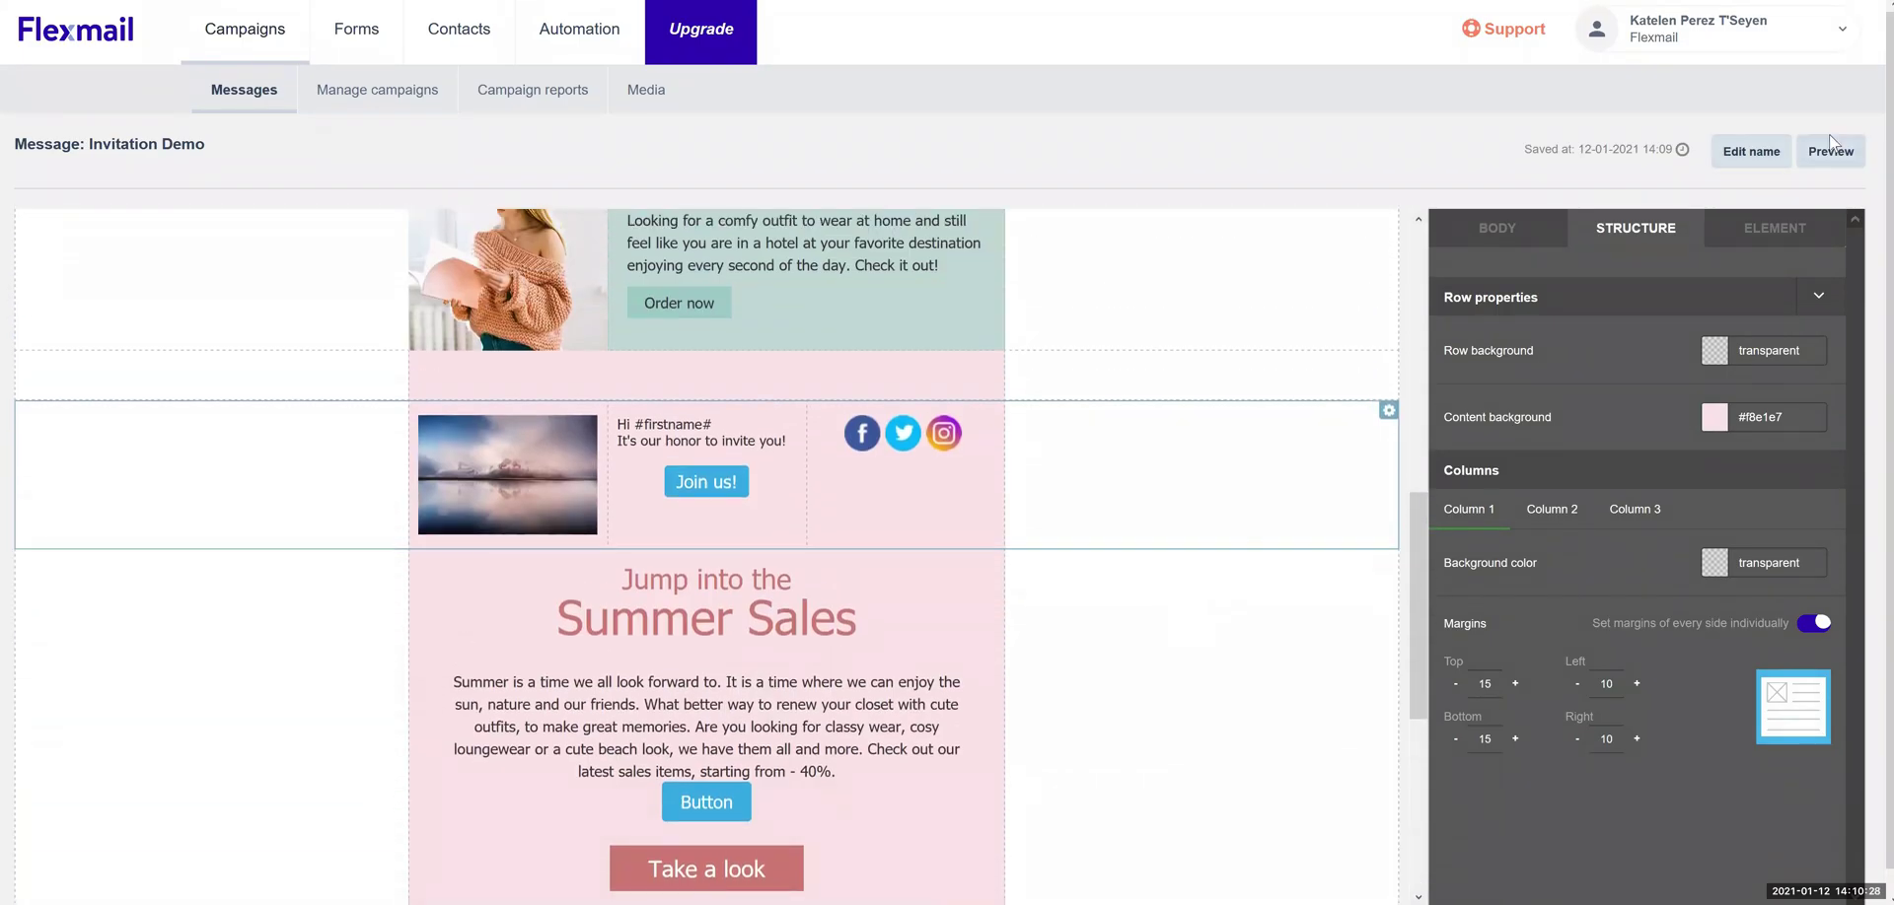
pyautogui.click(1830, 148)
pyautogui.scroll(-8, 1446, 665)
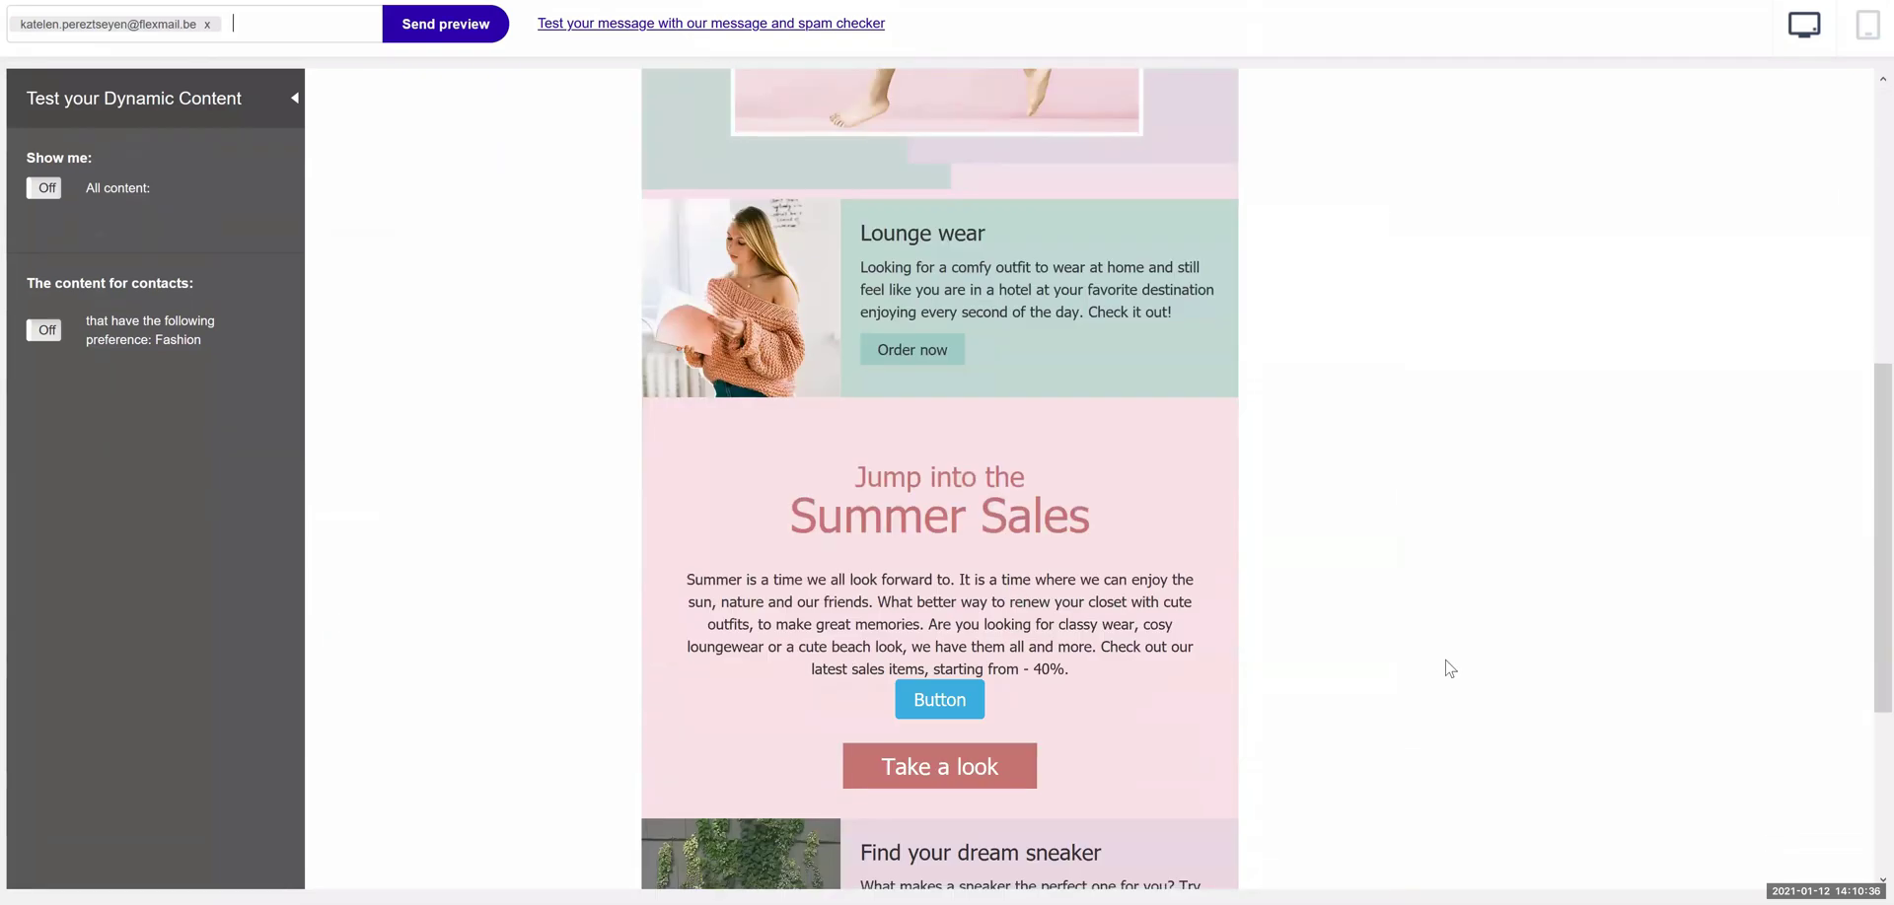
pyautogui.scroll(6, 1446, 663)
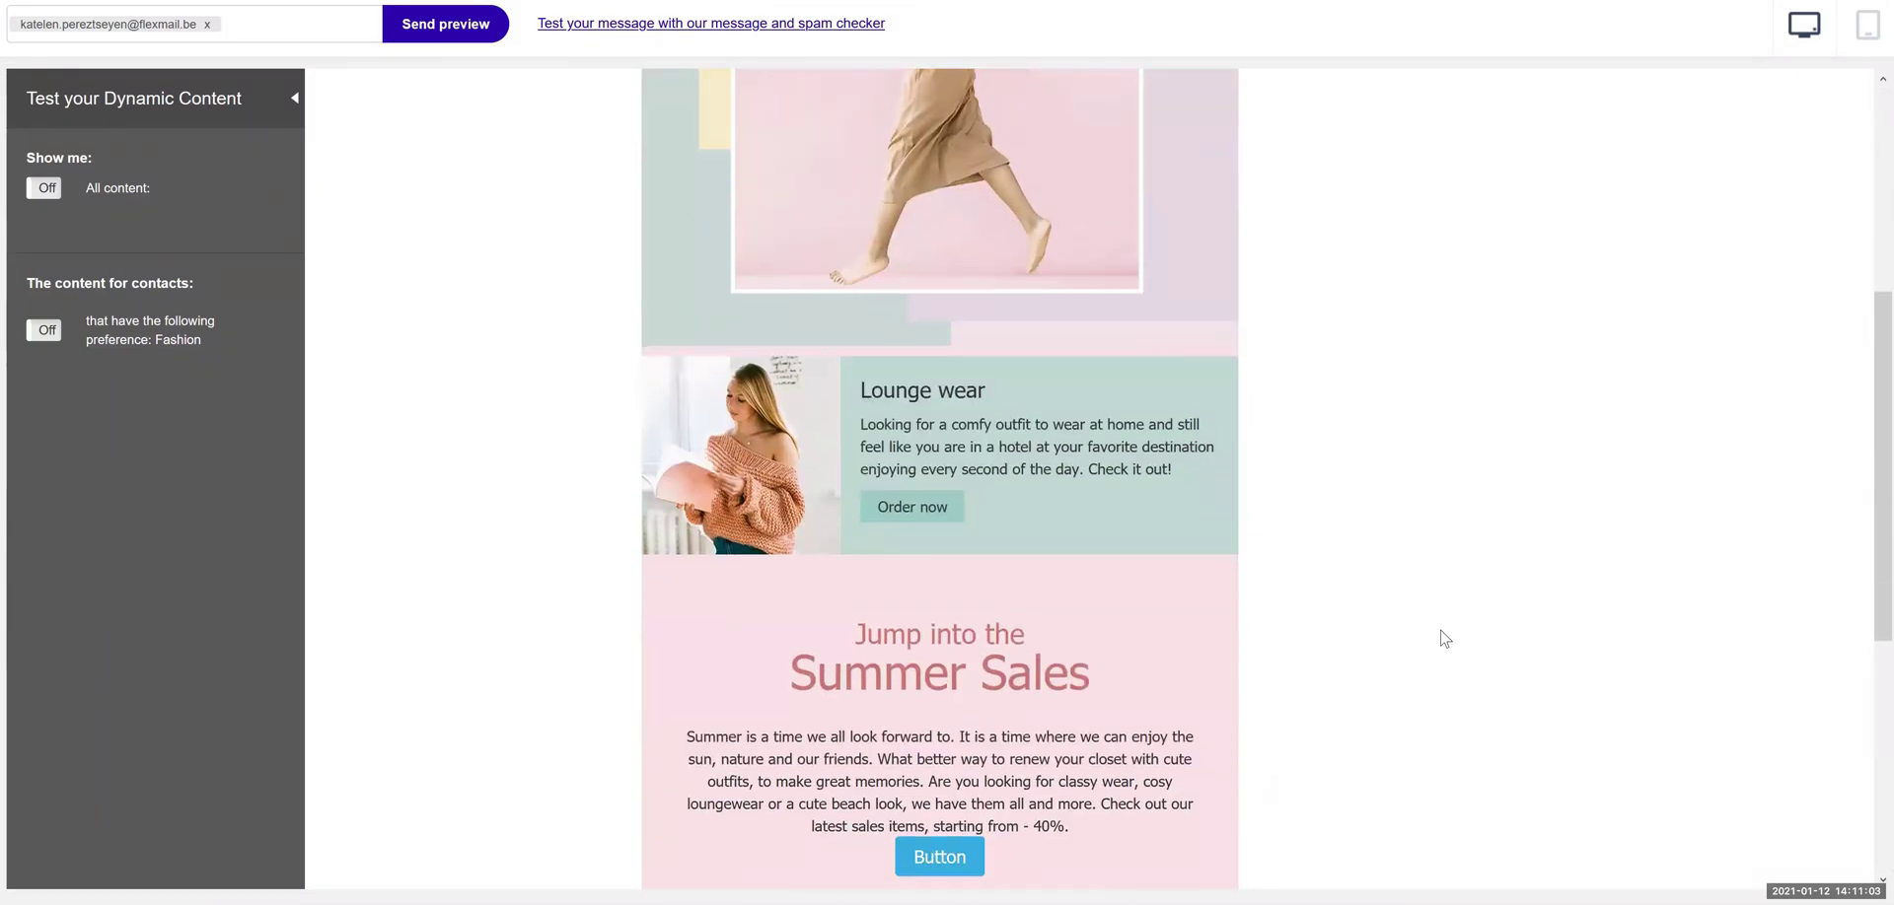
pyautogui.scroll(-2, 1444, 639)
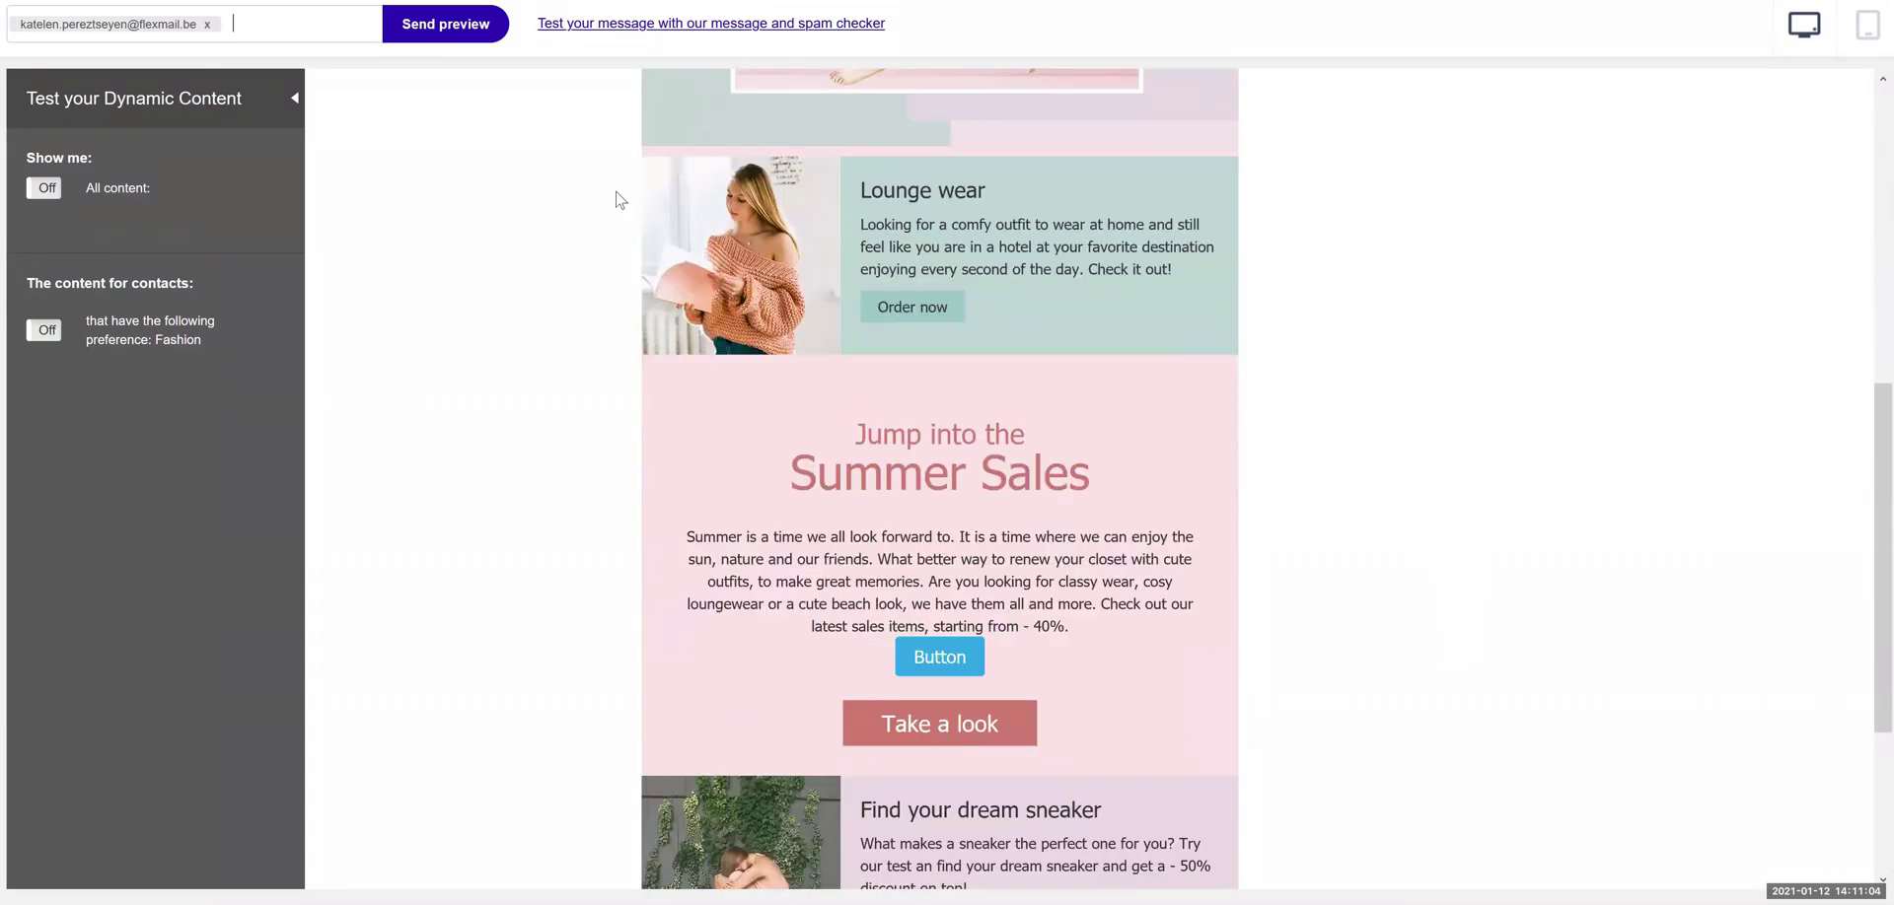
# Review the Flexmail Features start block's Campaigns, Forms, Landing pages and Contacts triggers, saving it unchanged
pyautogui.click(44, 334)
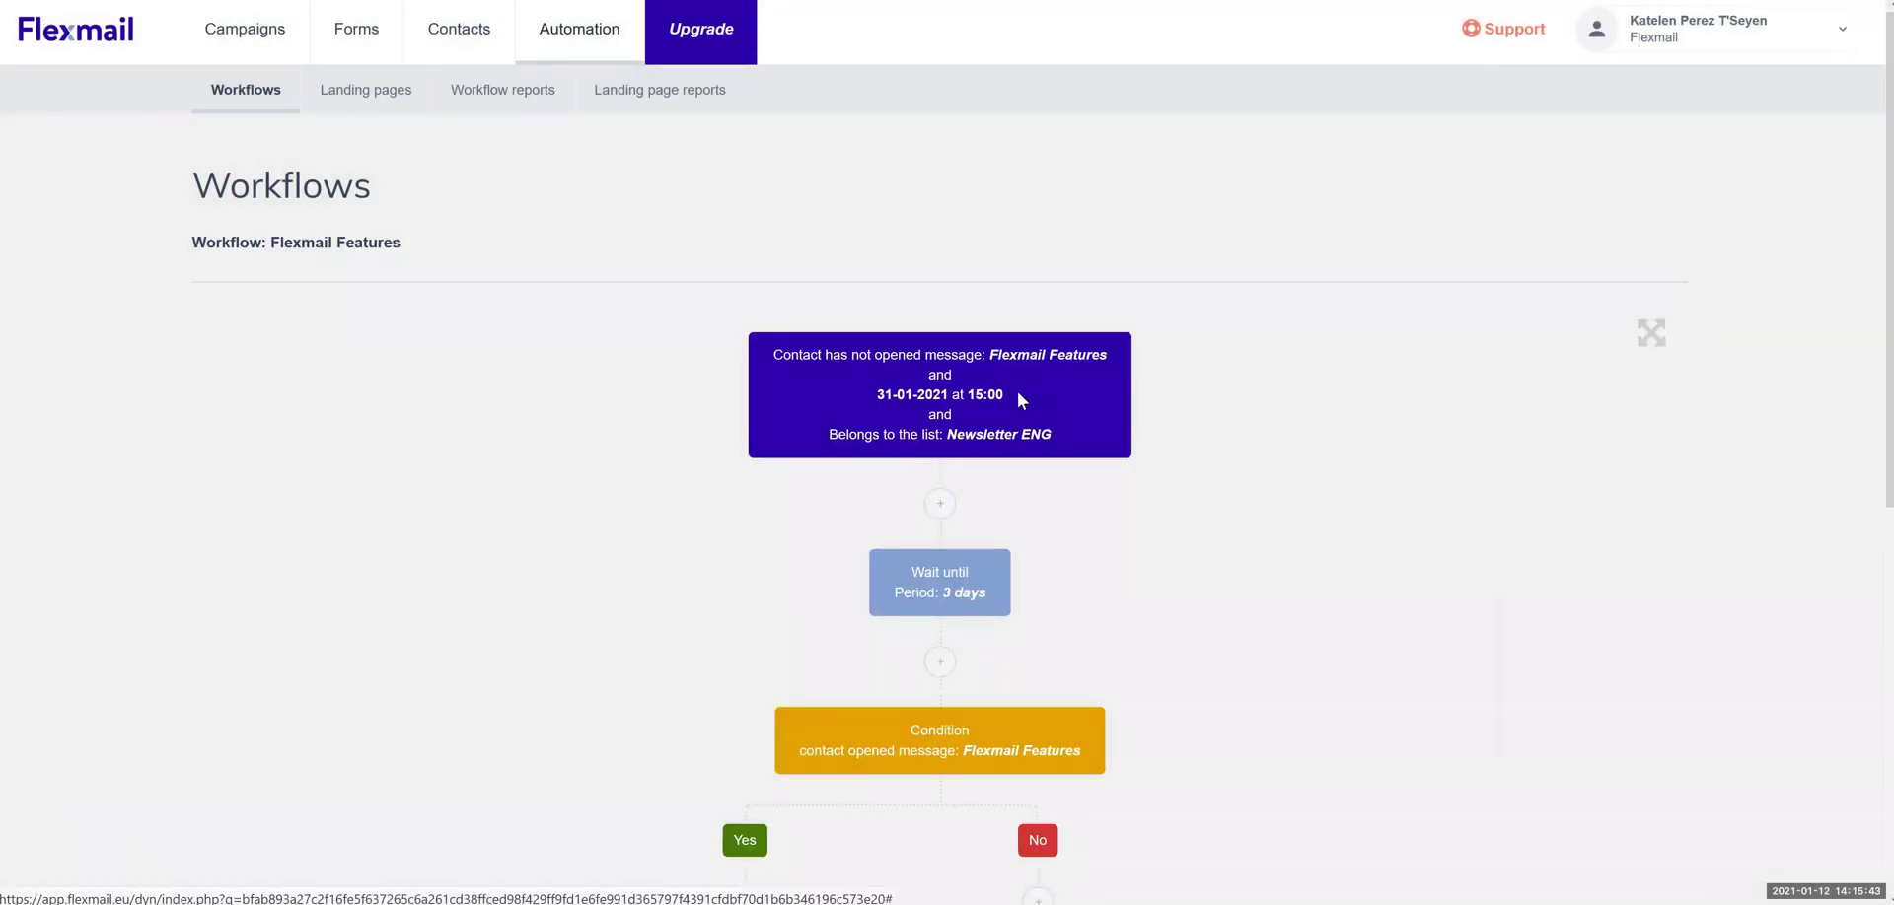
pyautogui.click(1041, 398)
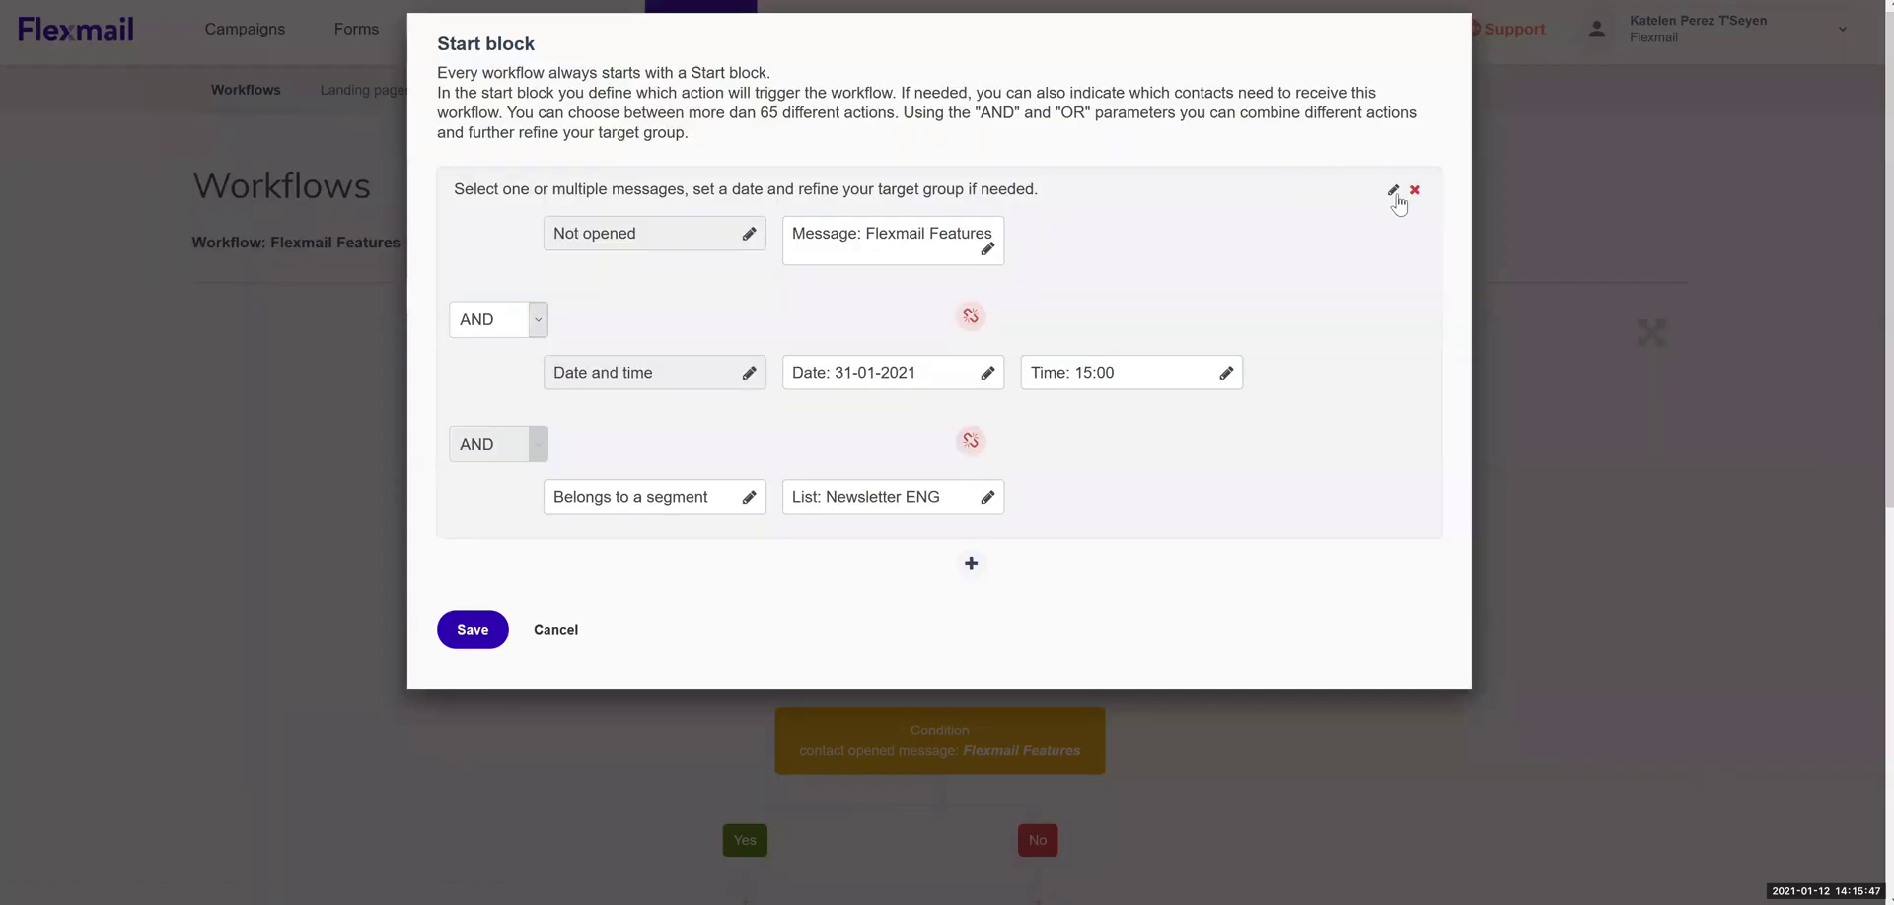
pyautogui.click(1393, 193)
pyautogui.click(656, 639)
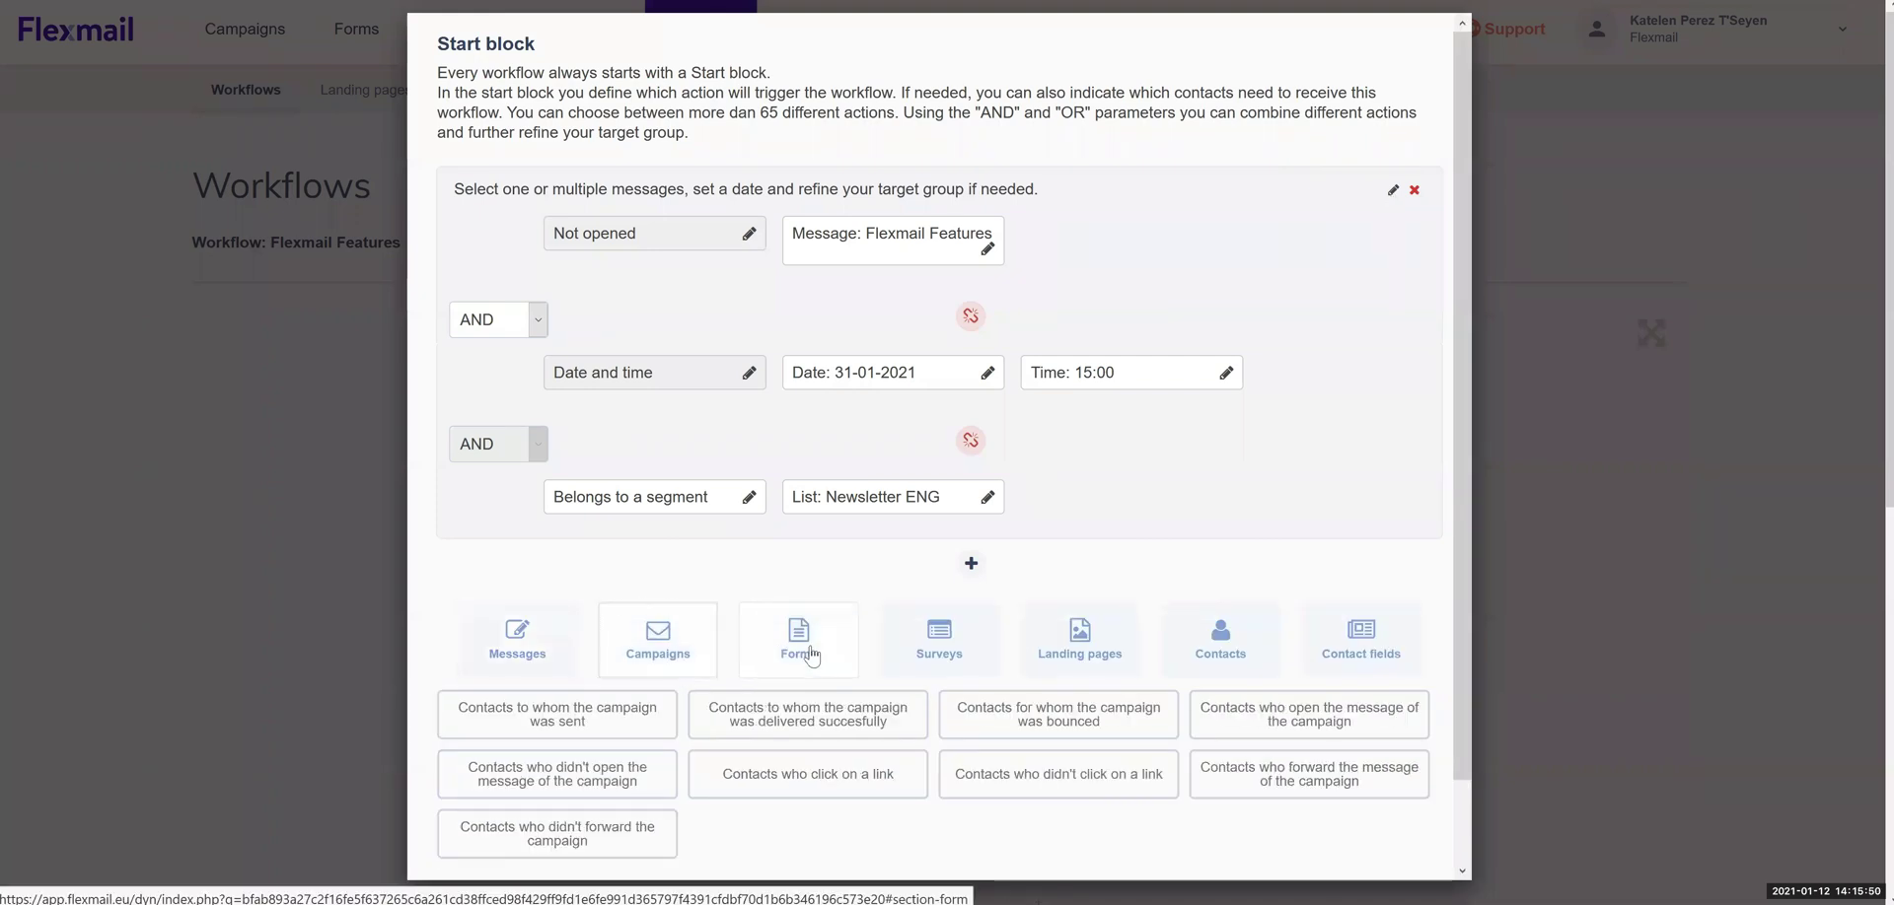
pyautogui.click(809, 651)
pyautogui.click(1070, 651)
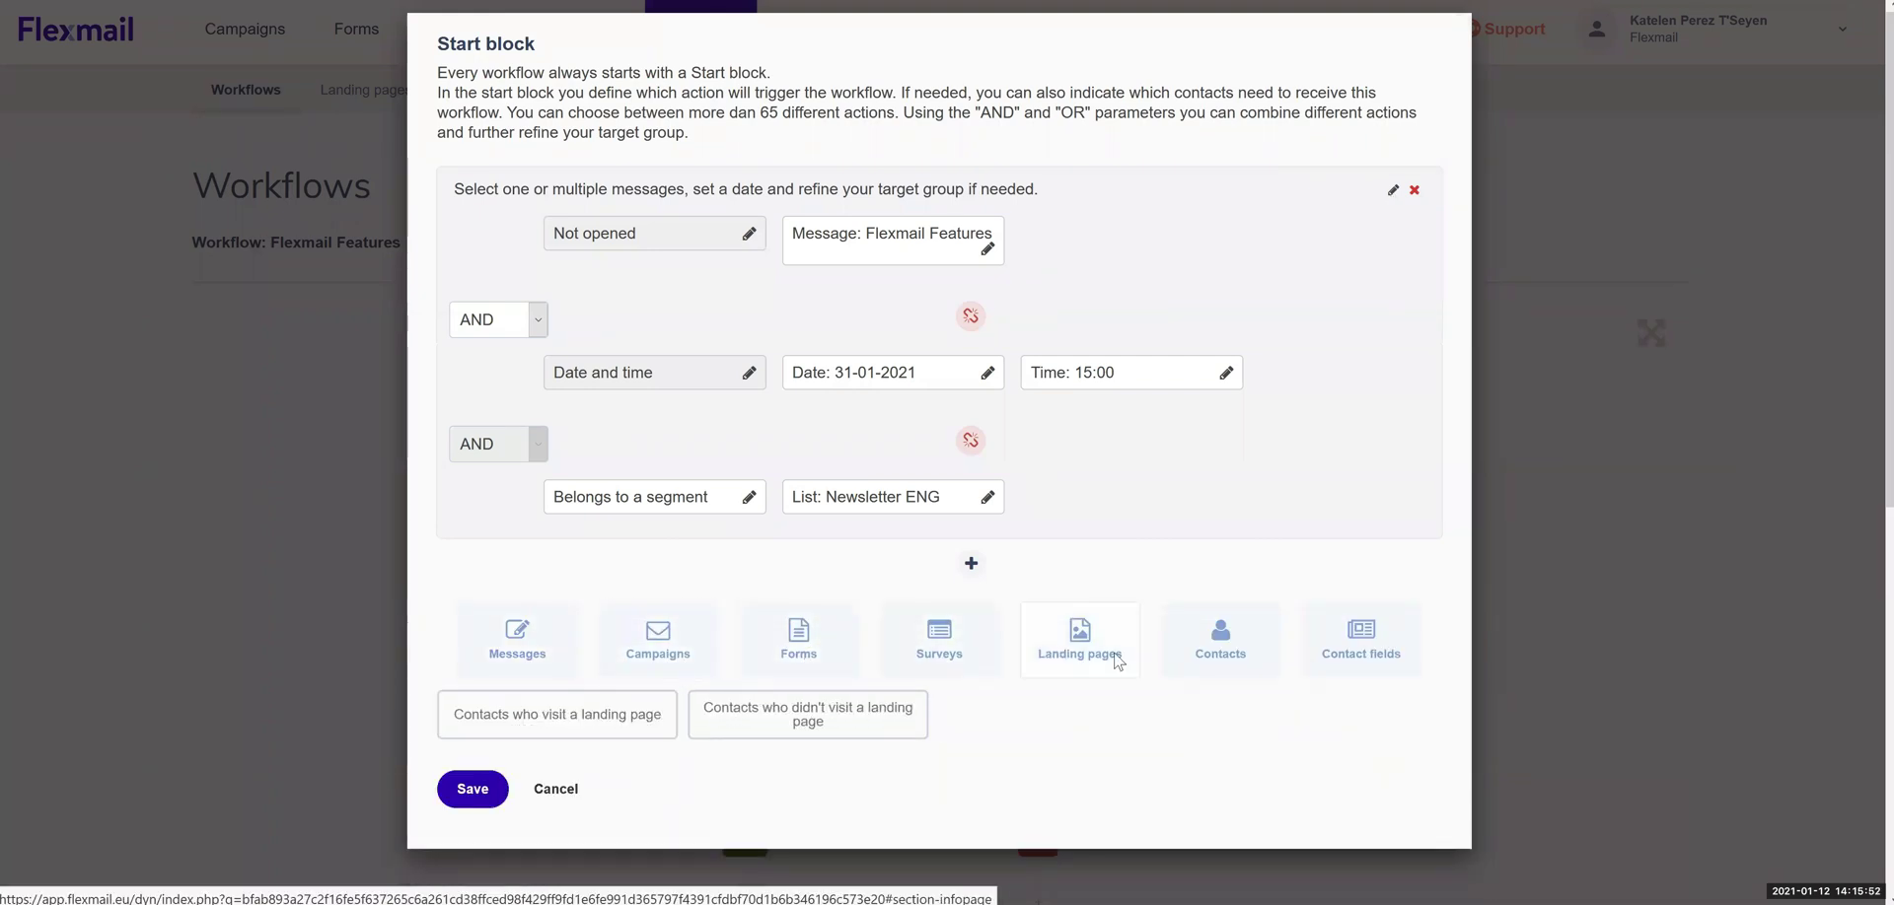
pyautogui.click(1225, 653)
pyautogui.scroll(-1, 727, 774)
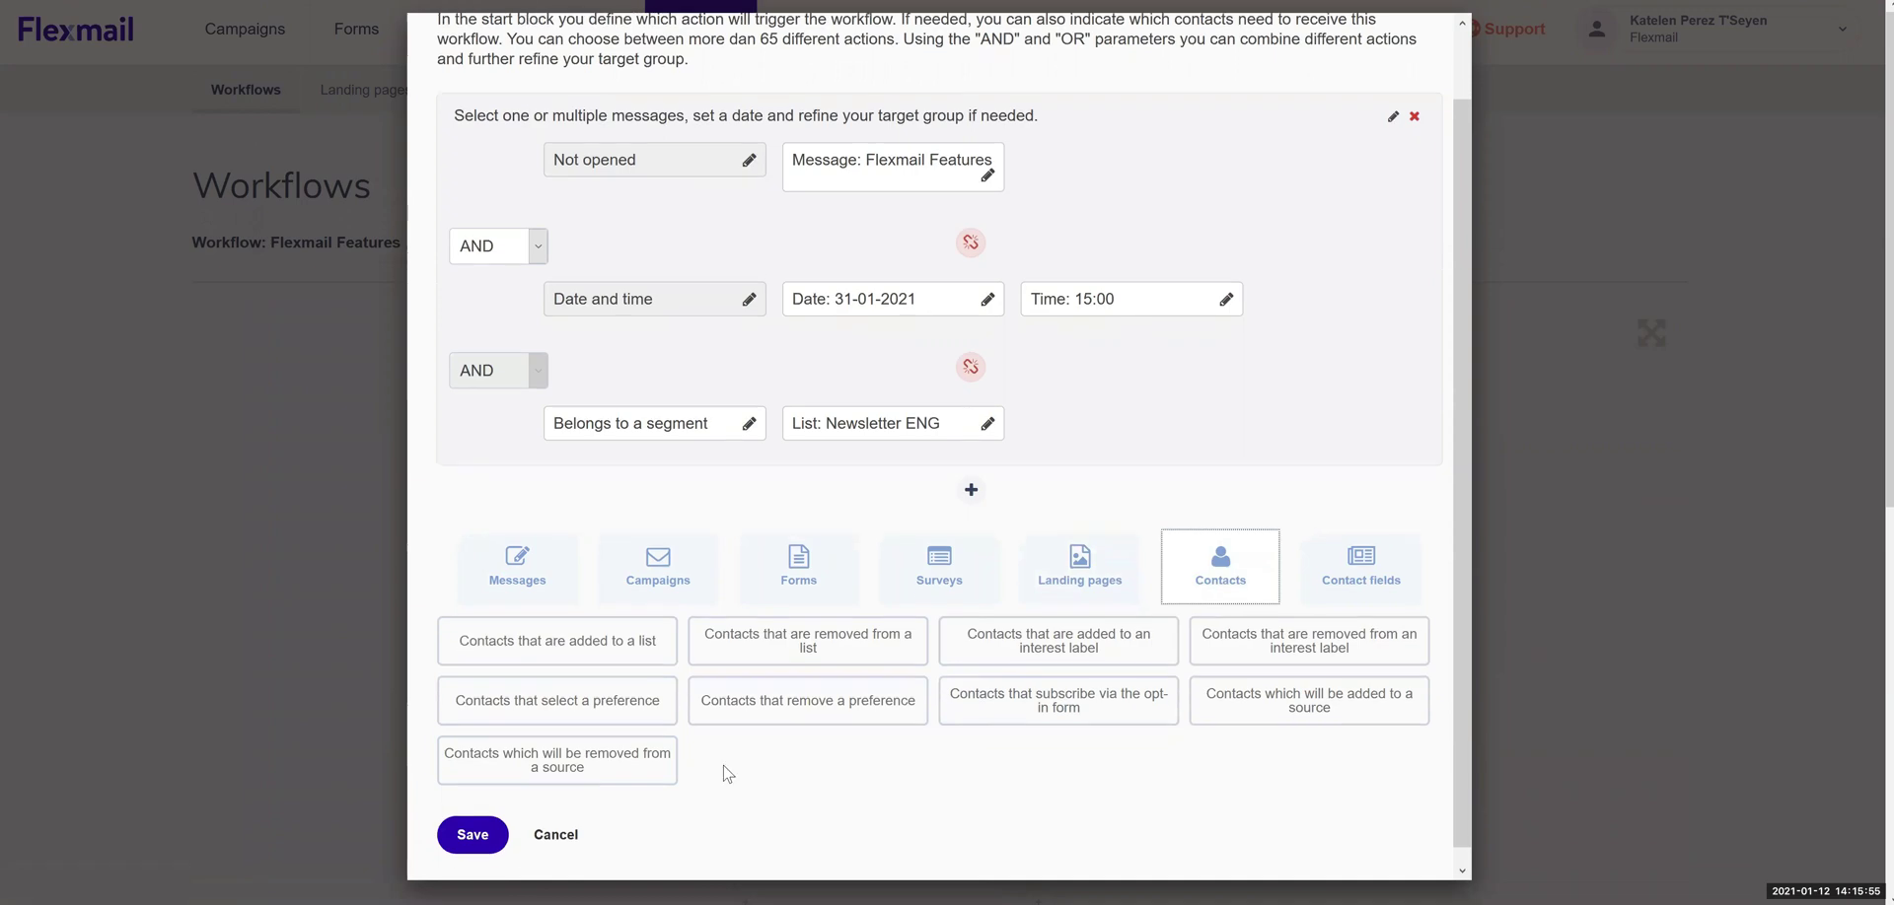
pyautogui.click(483, 834)
# Check the 3-day wait step's period and save it
pyautogui.scroll(-2, 614, 669)
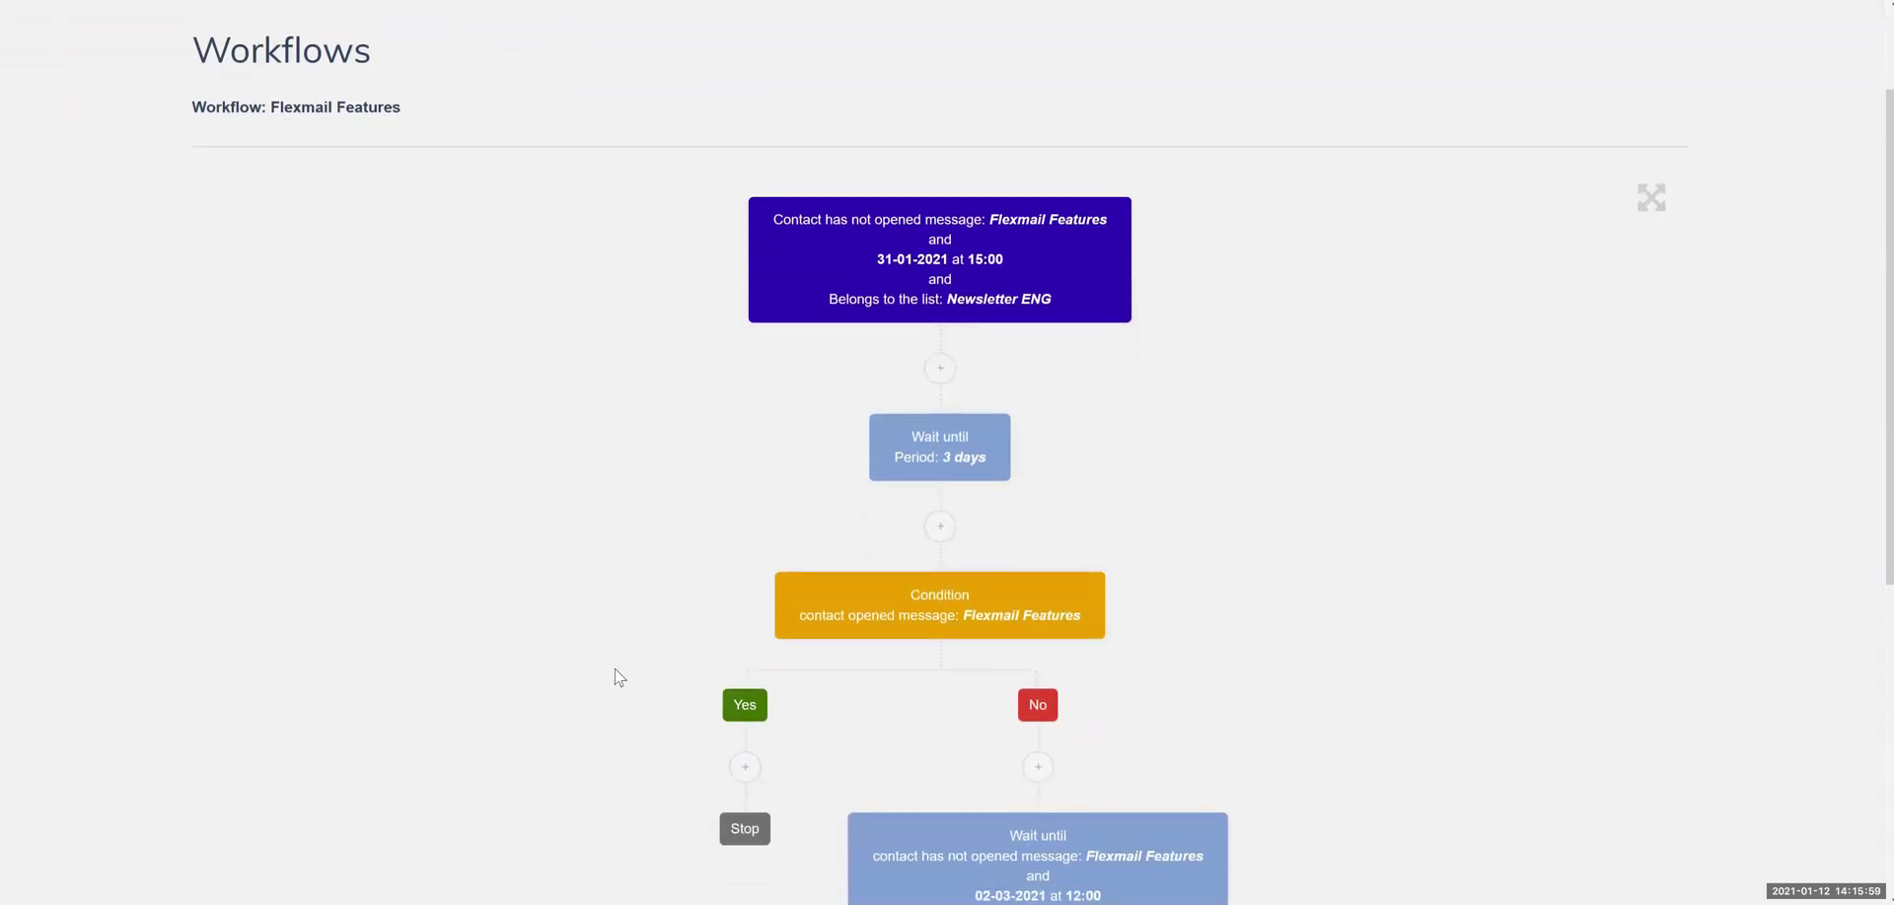
pyautogui.click(939, 442)
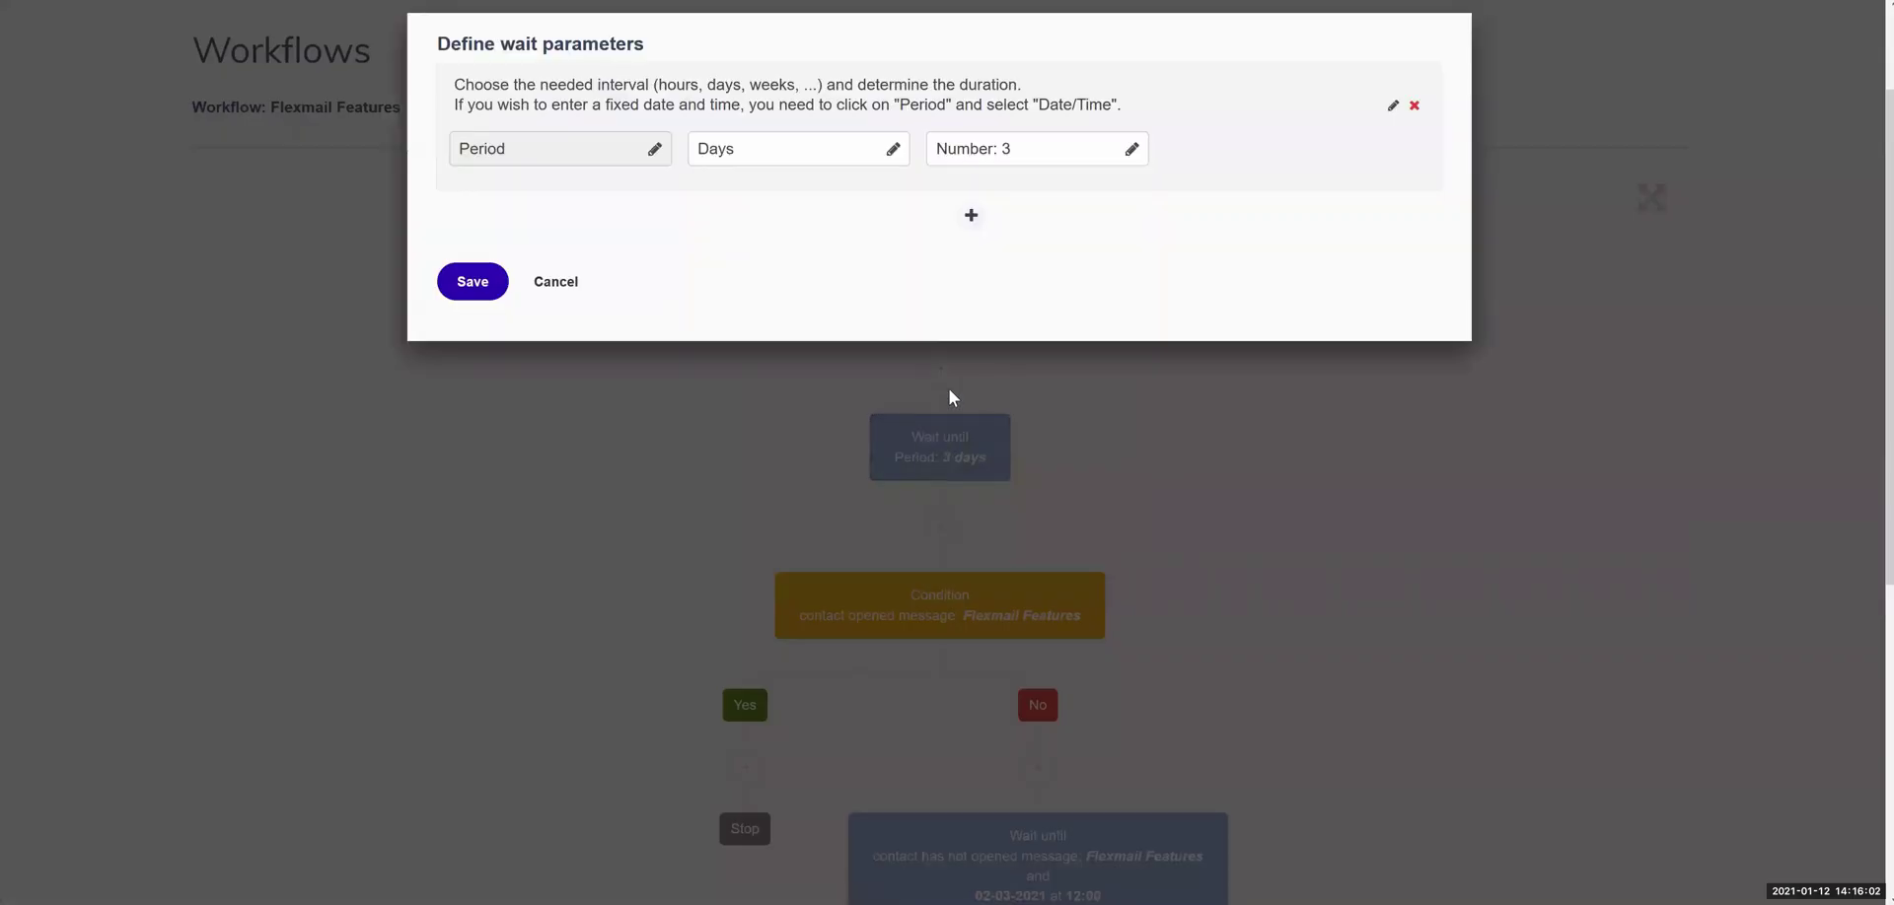
pyautogui.click(1393, 105)
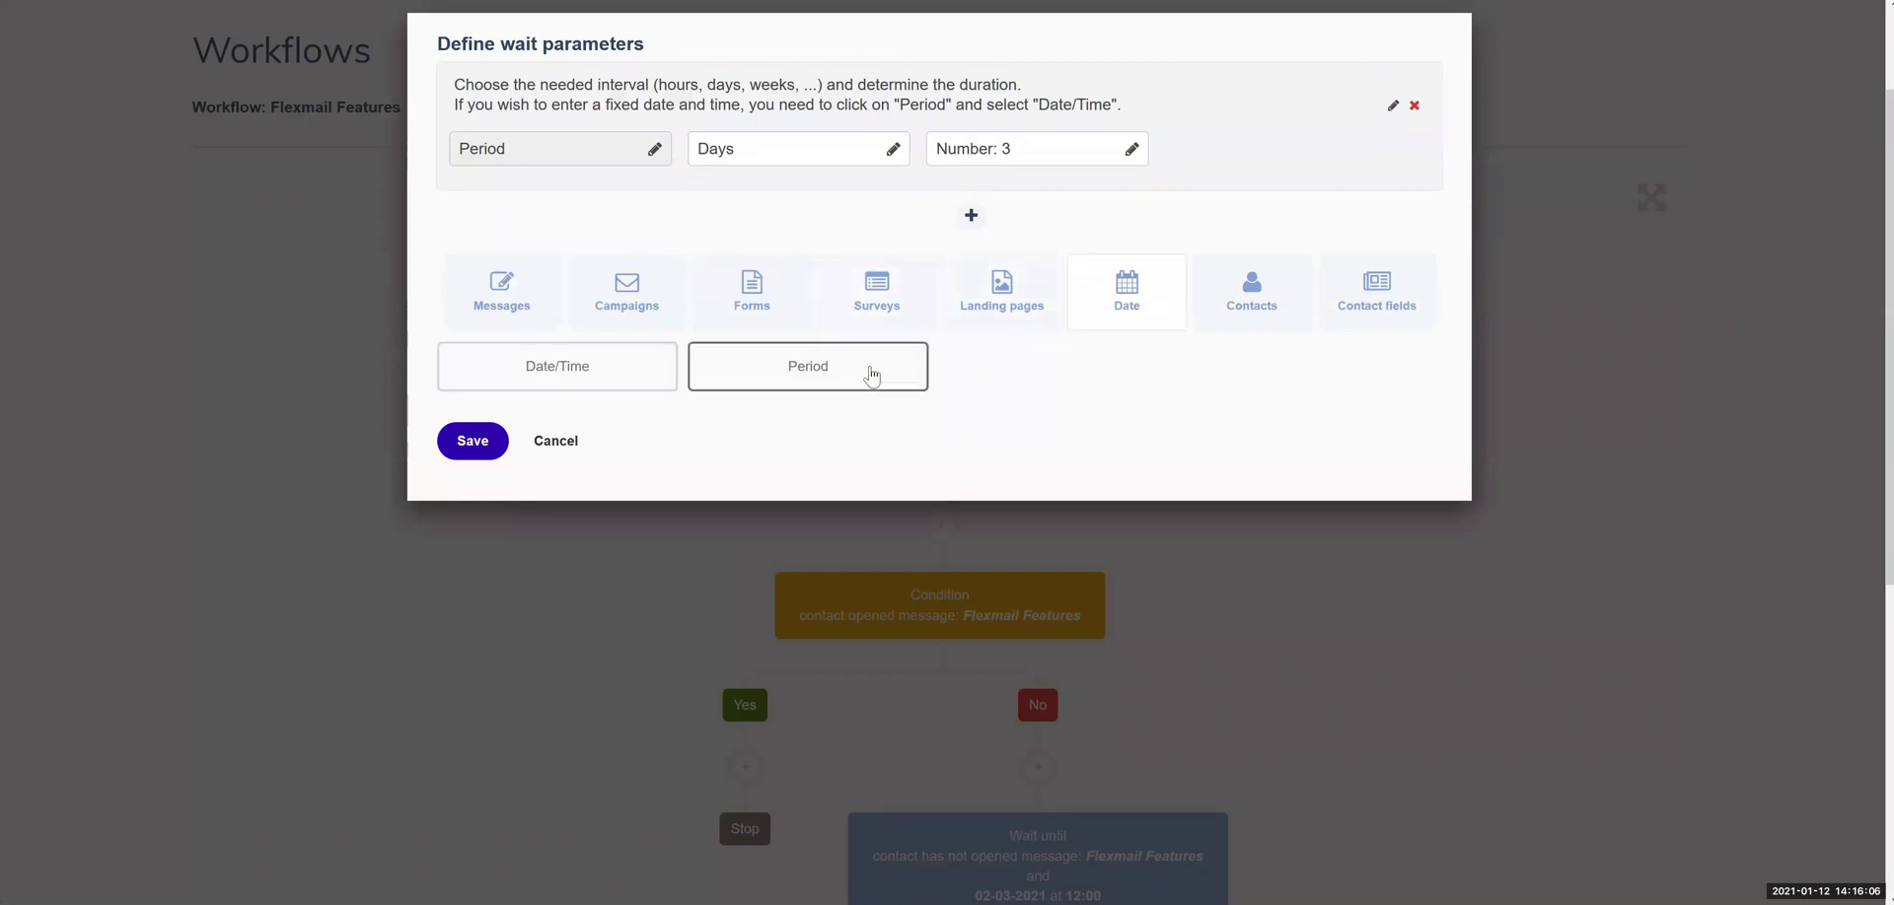
pyautogui.click(473, 441)
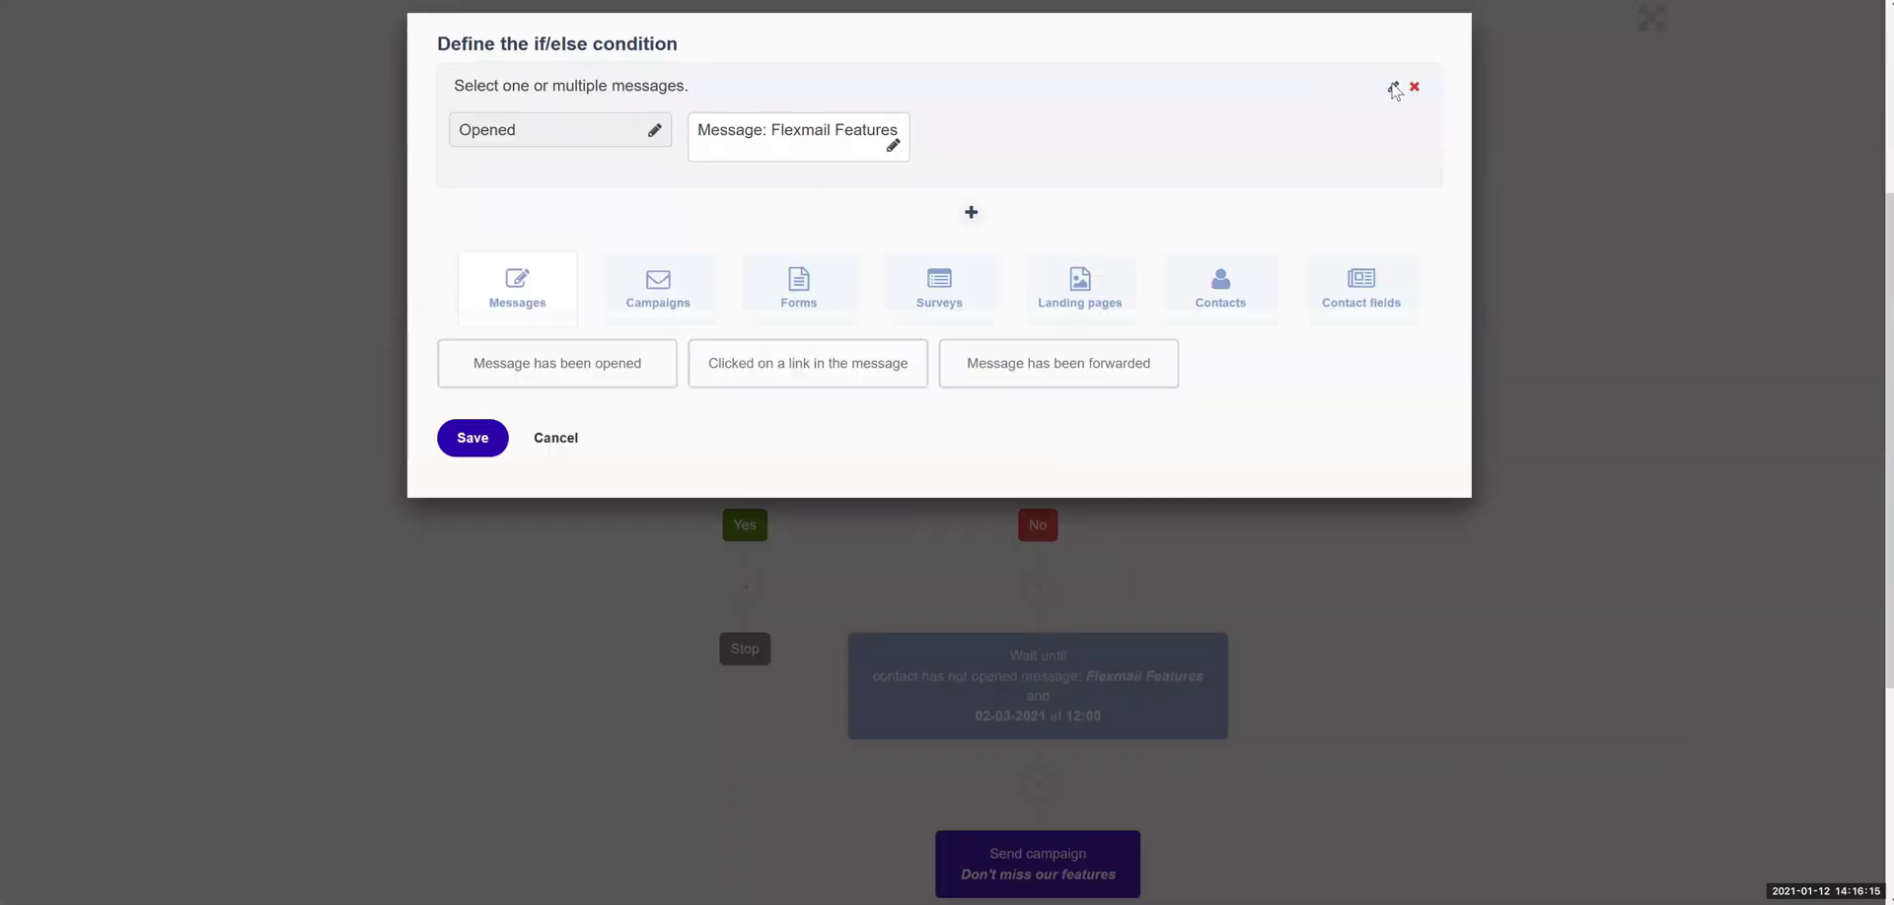
# Browse the campaign and survey condition options, then save the opened-Flexmail Features condition
pyautogui.click(690, 293)
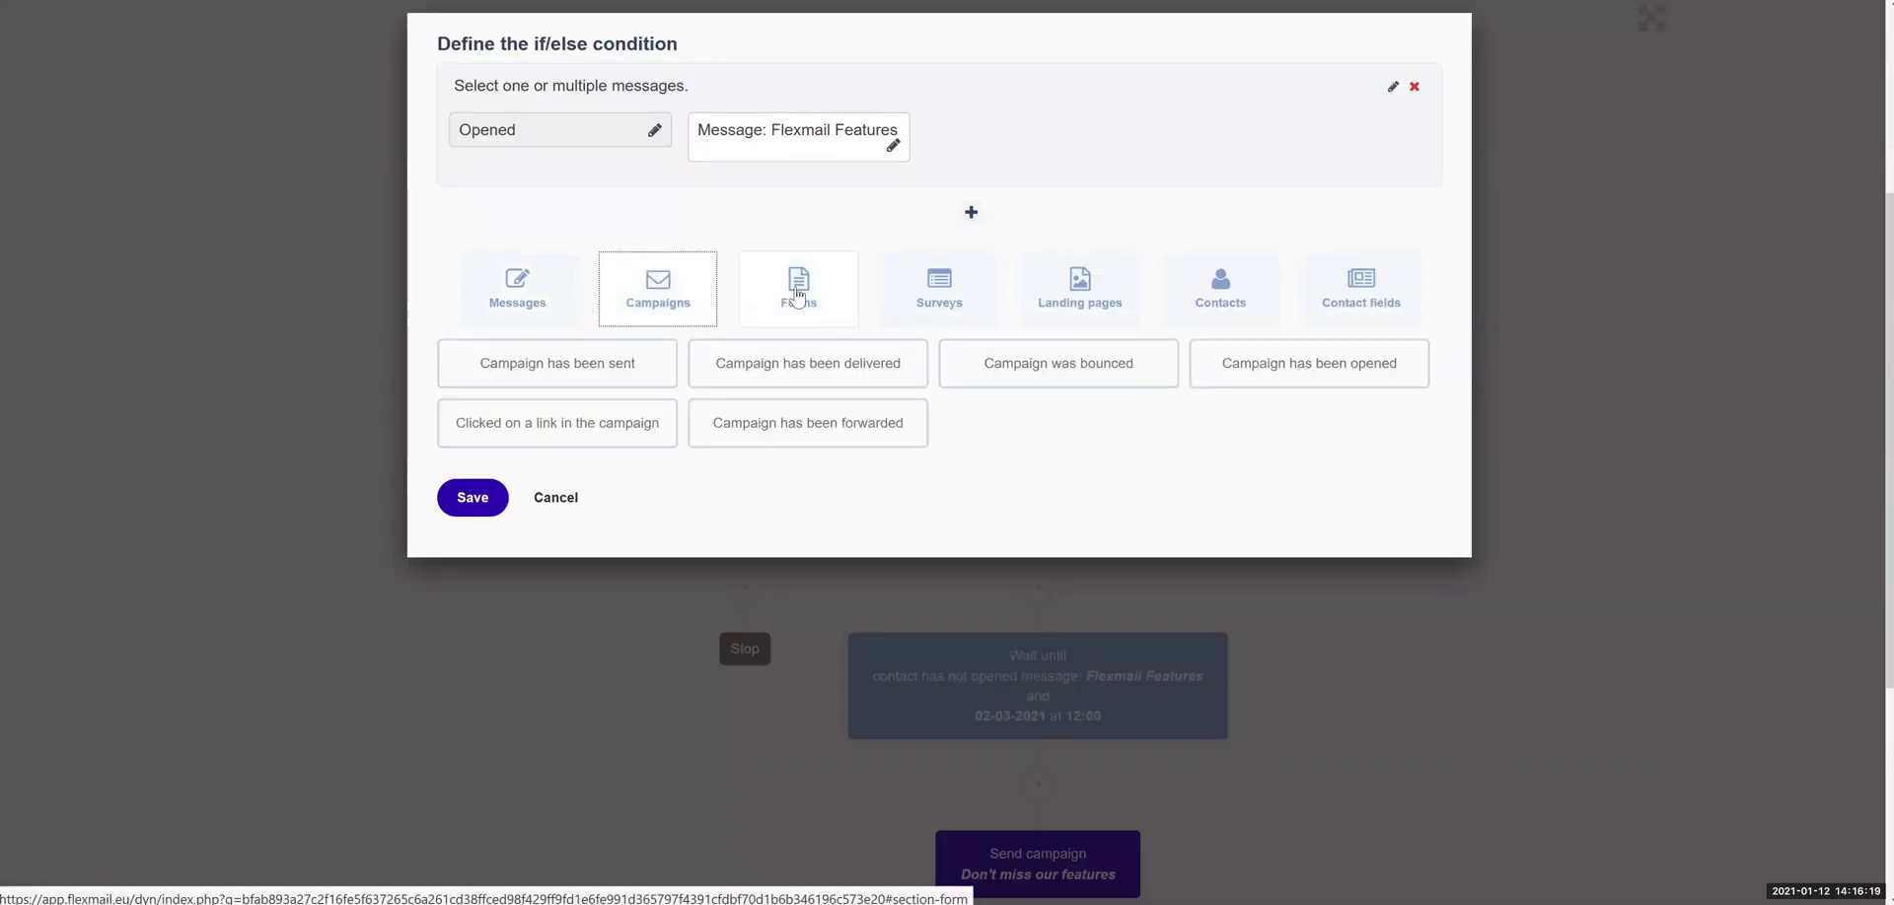
pyautogui.click(972, 298)
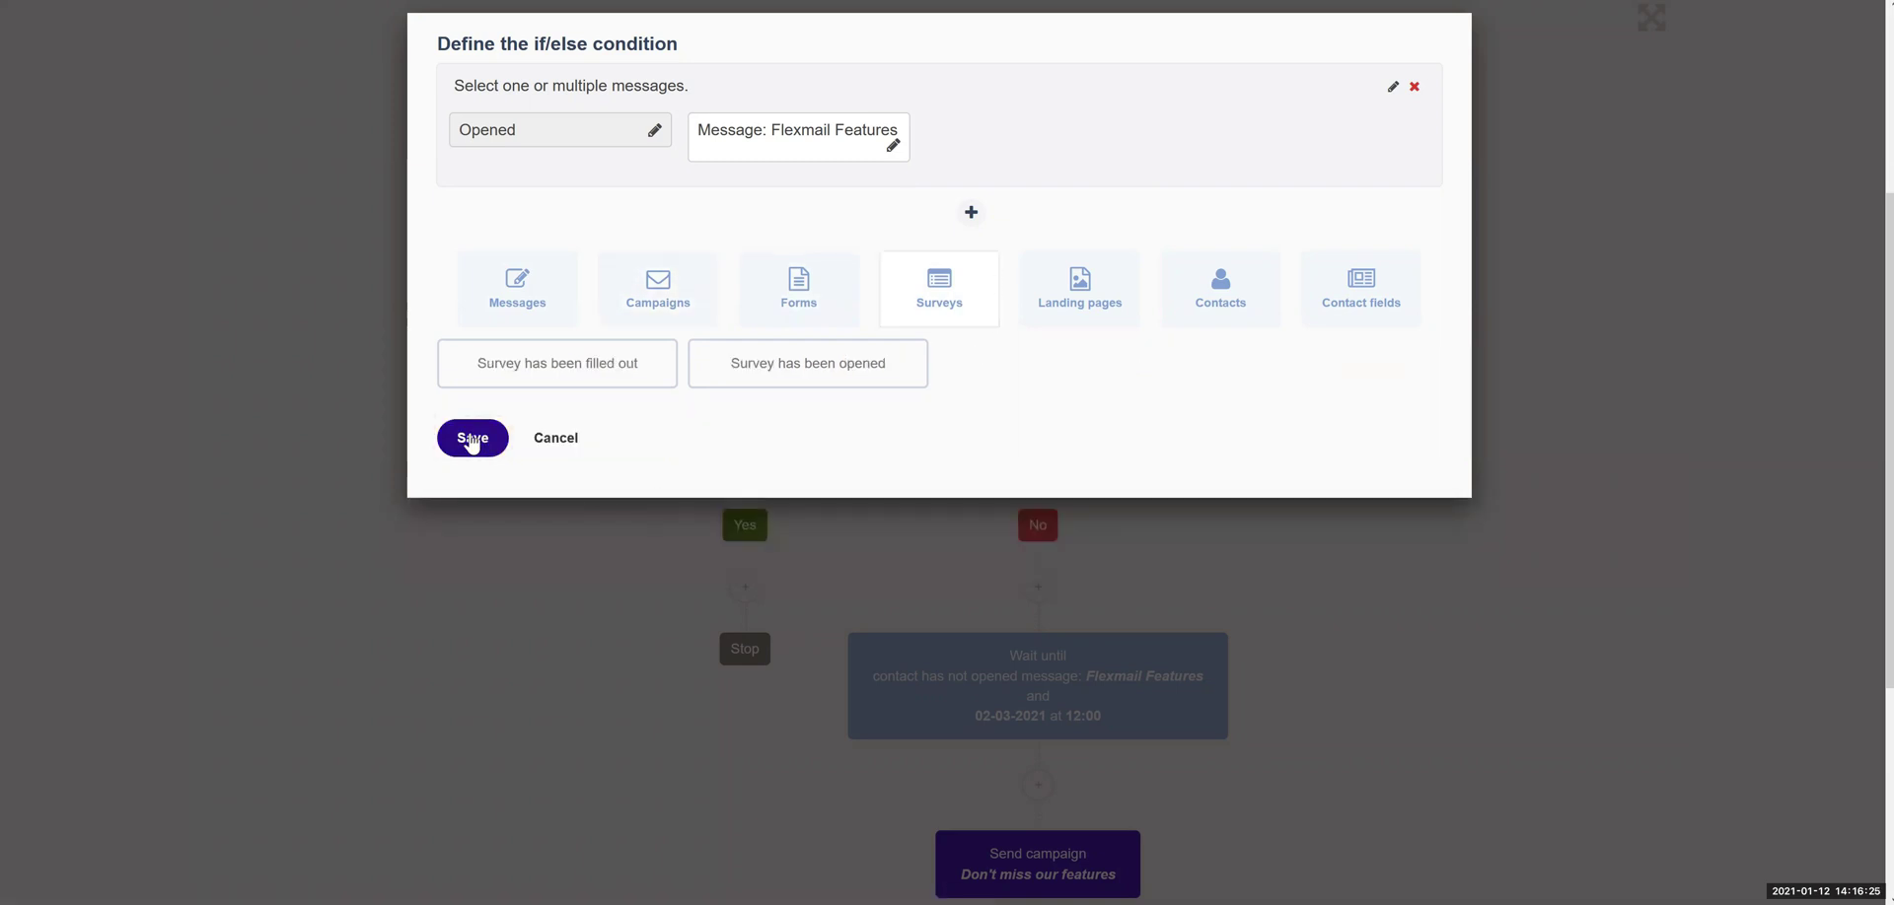
pyautogui.click(471, 439)
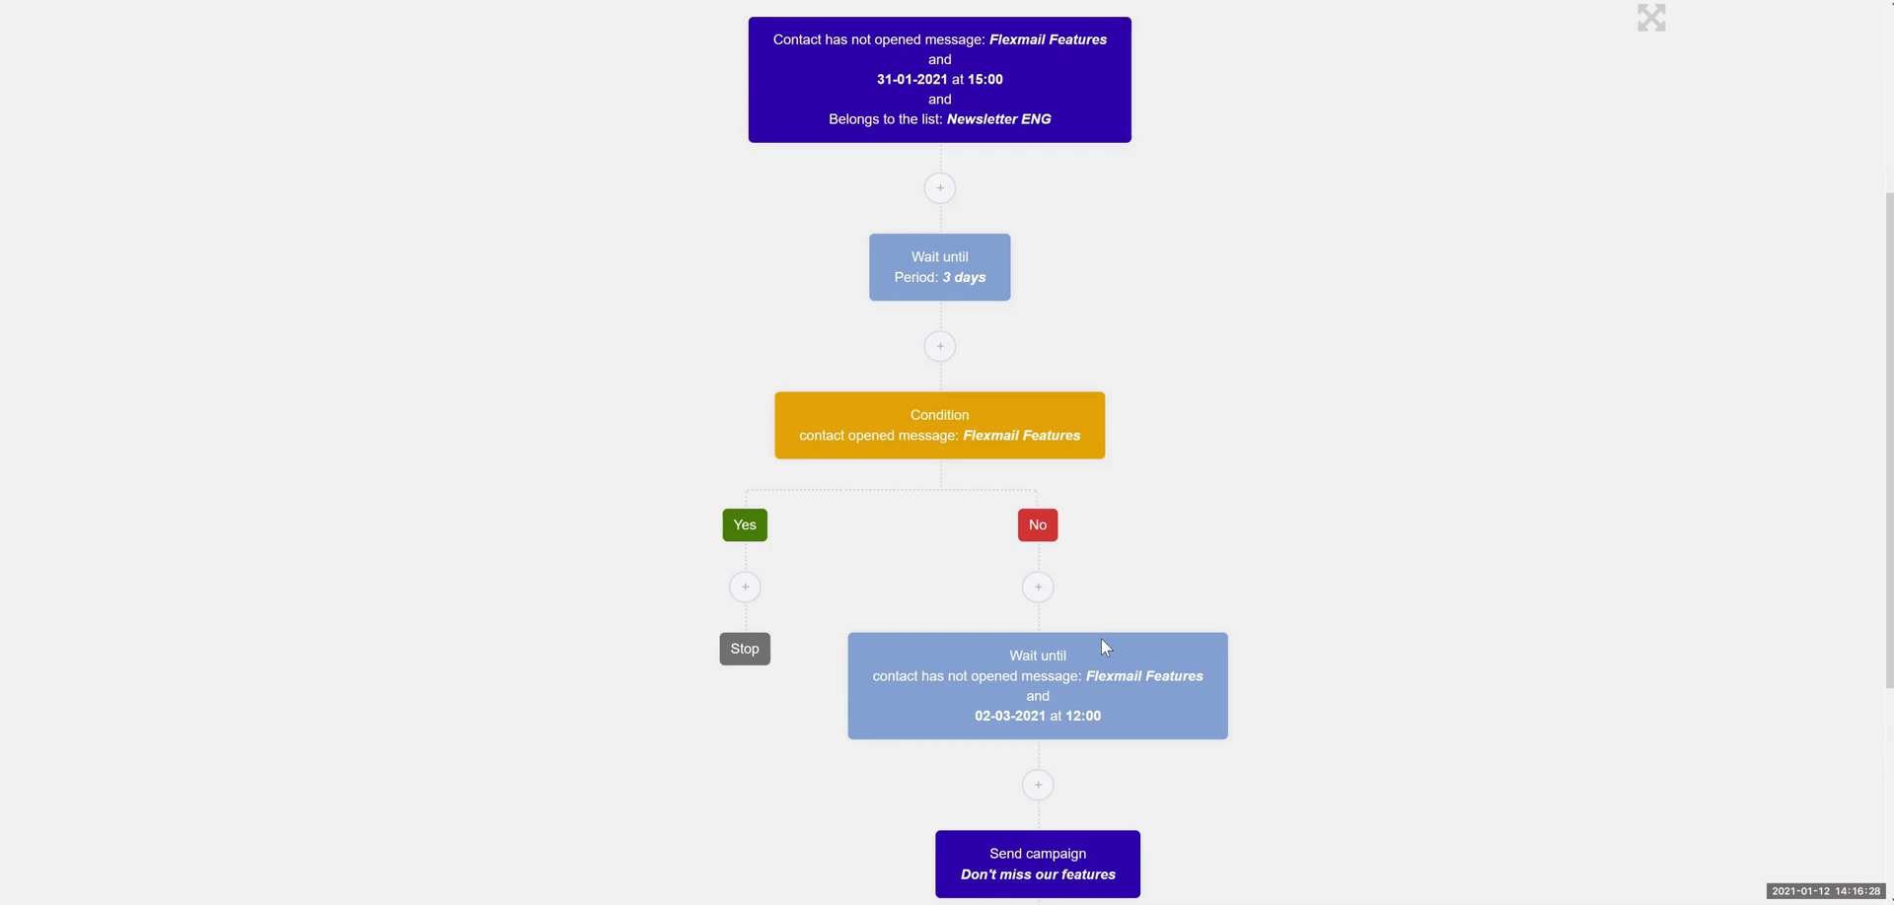
pyautogui.scroll(-2, 1091, 689)
pyautogui.scroll(-2, 1092, 684)
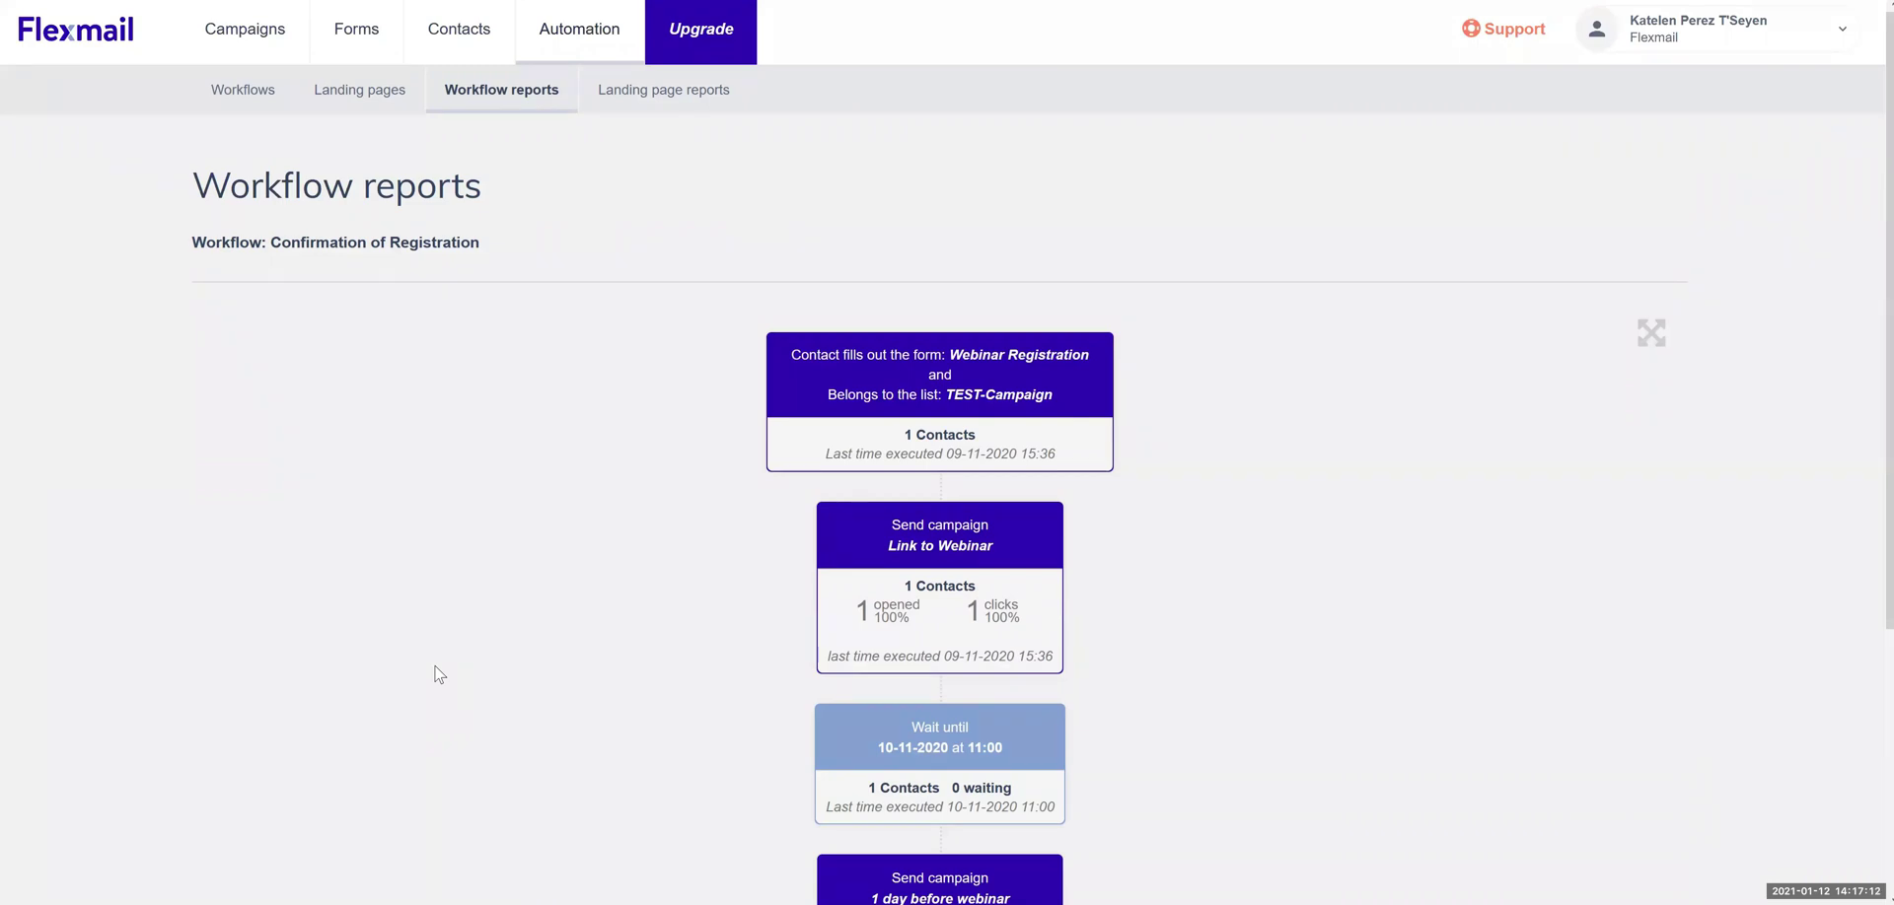
pyautogui.scroll(-3, 439, 674)
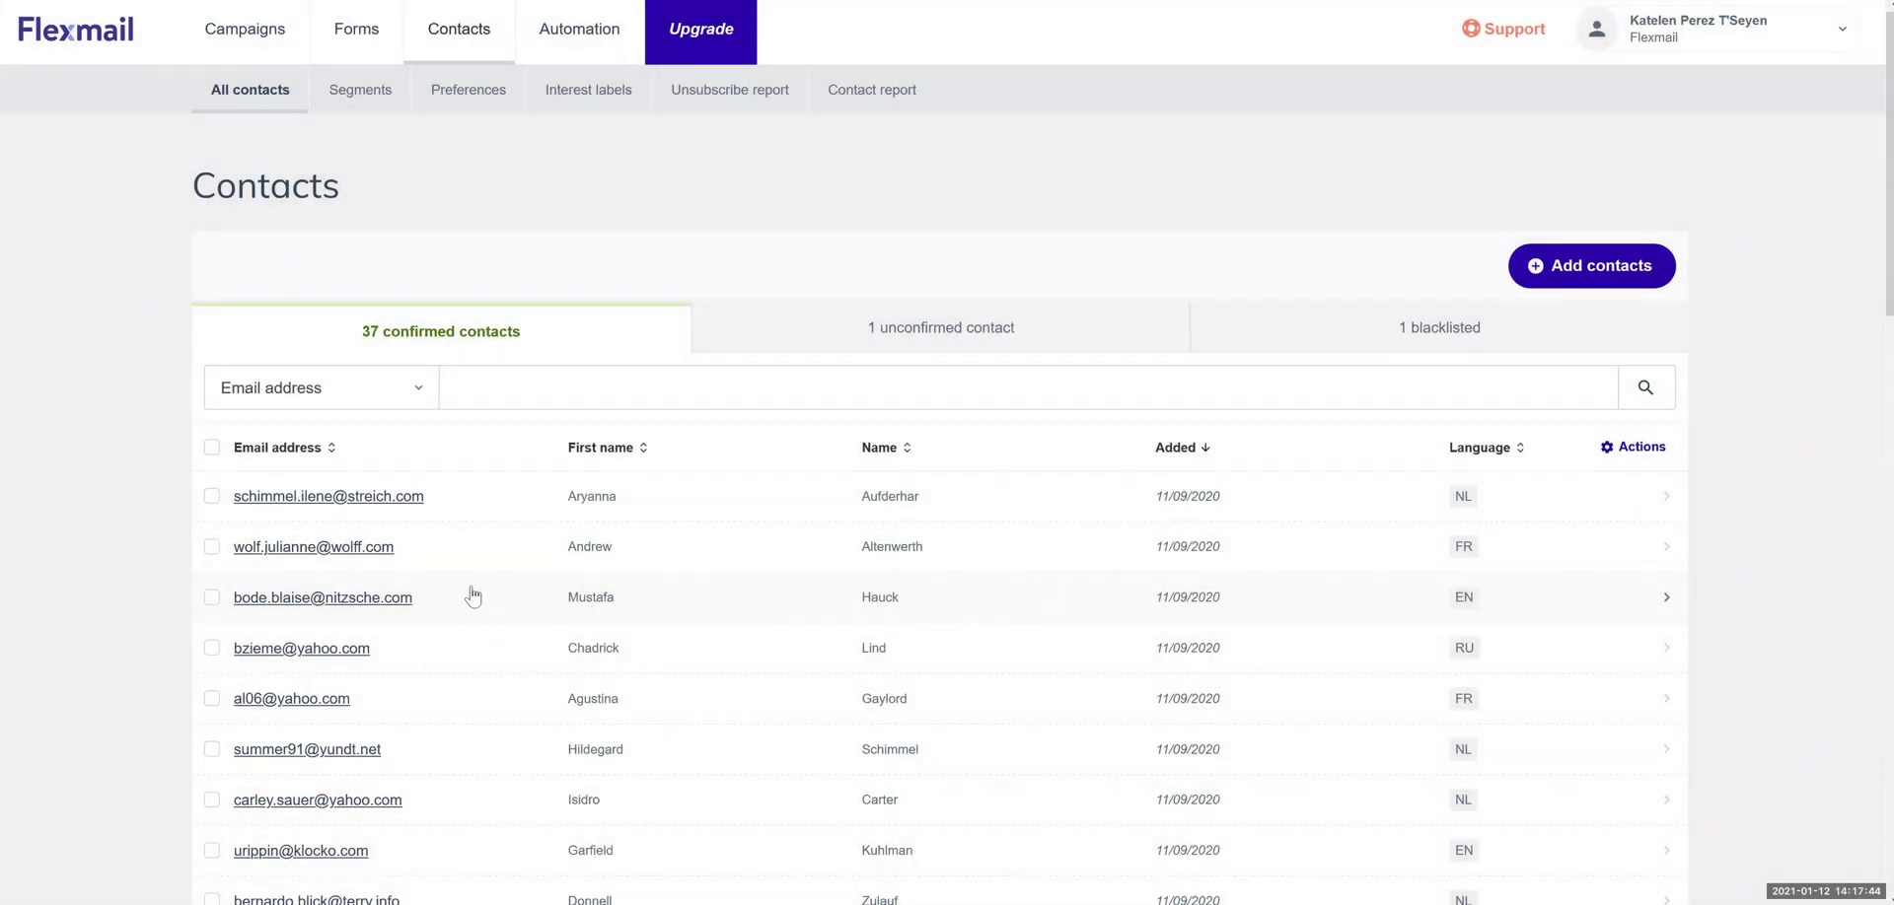
pyautogui.click(362, 515)
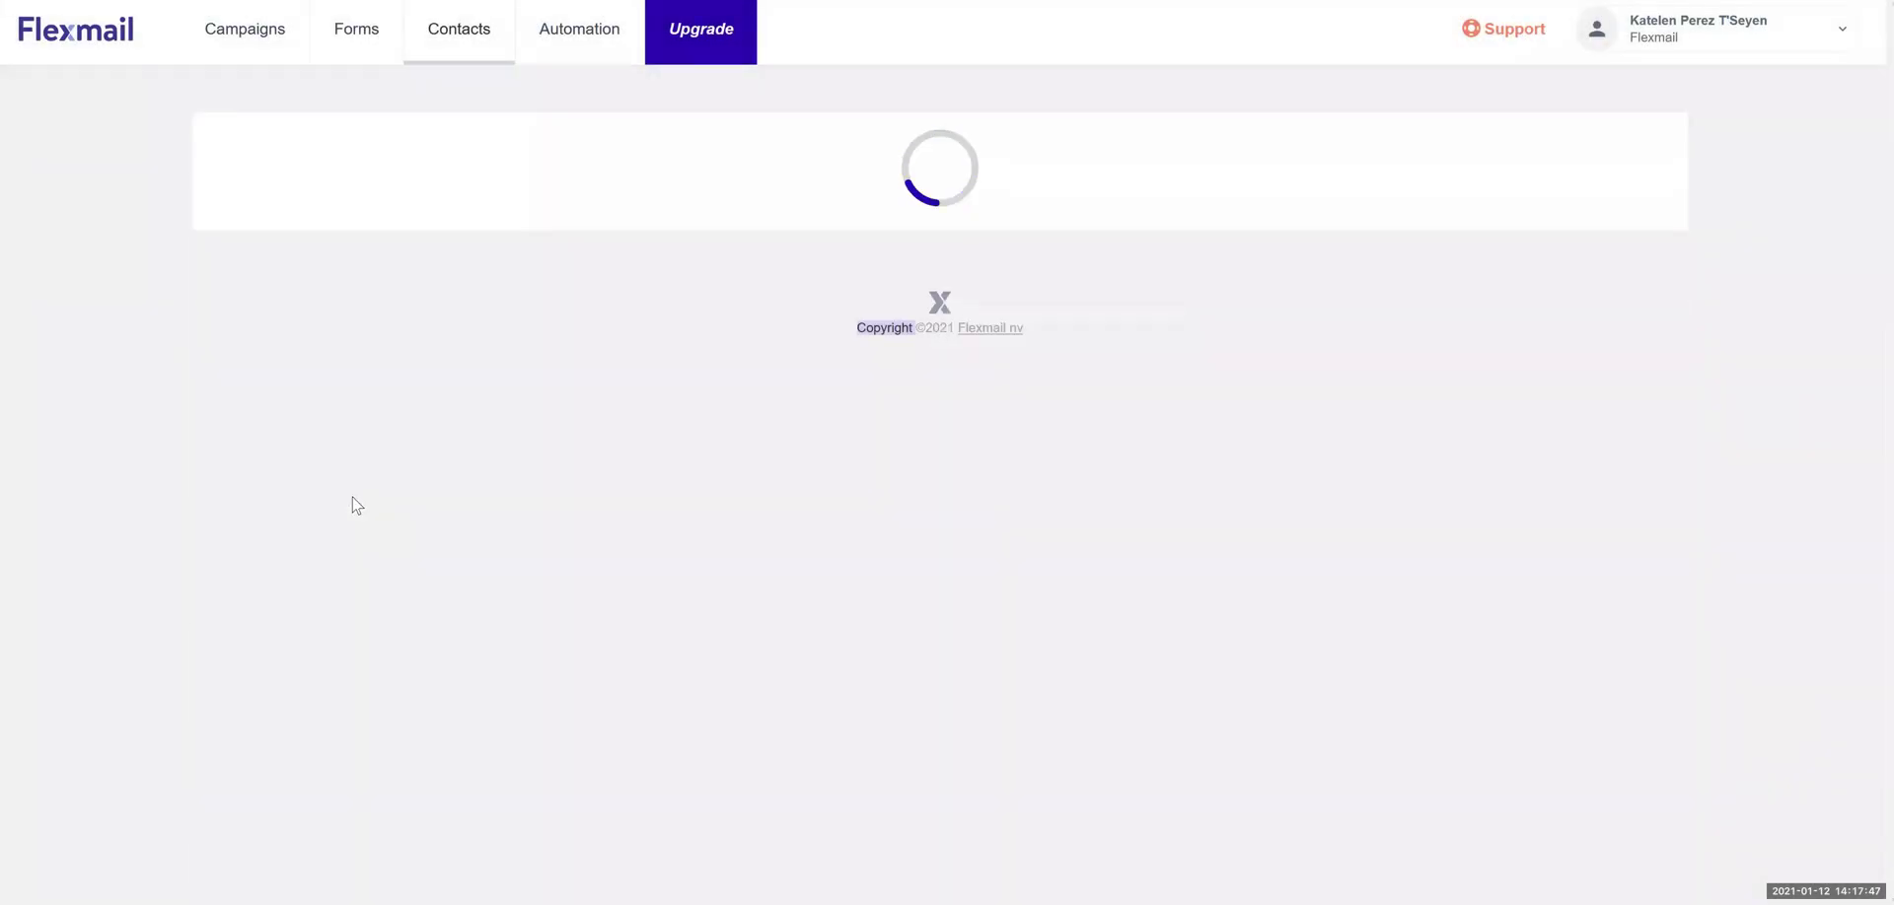
pyautogui.scroll(-2, 503, 564)
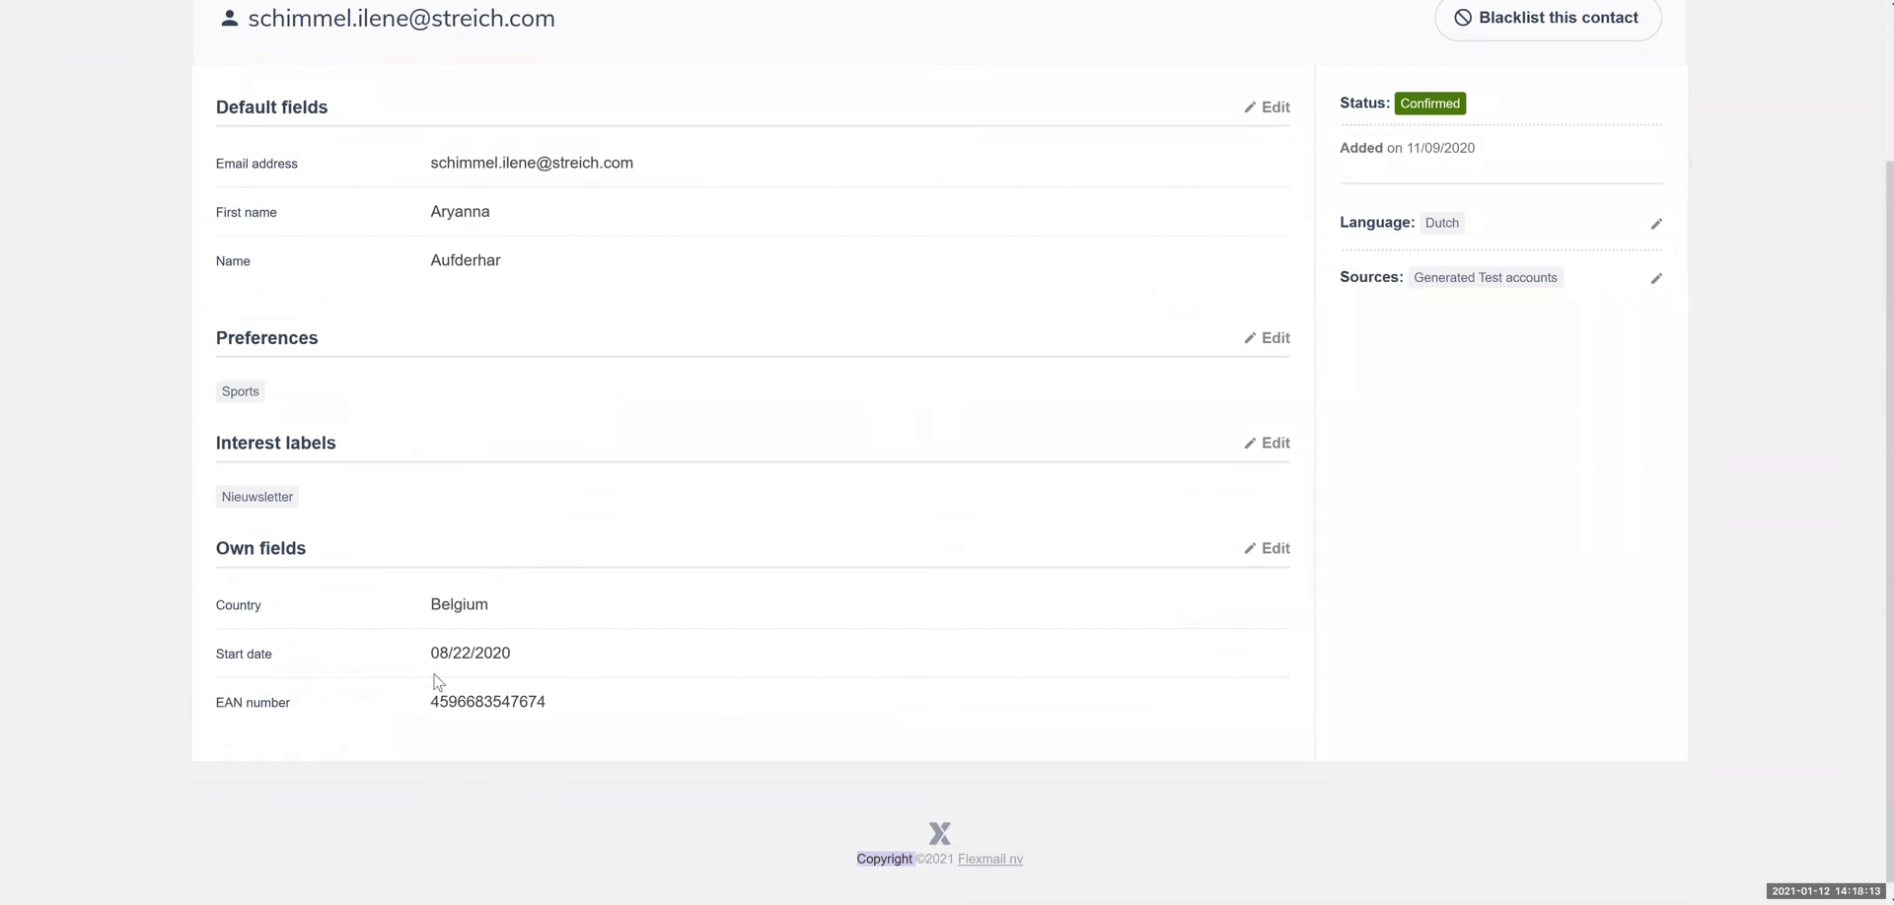
pyautogui.scroll(3, 343, 508)
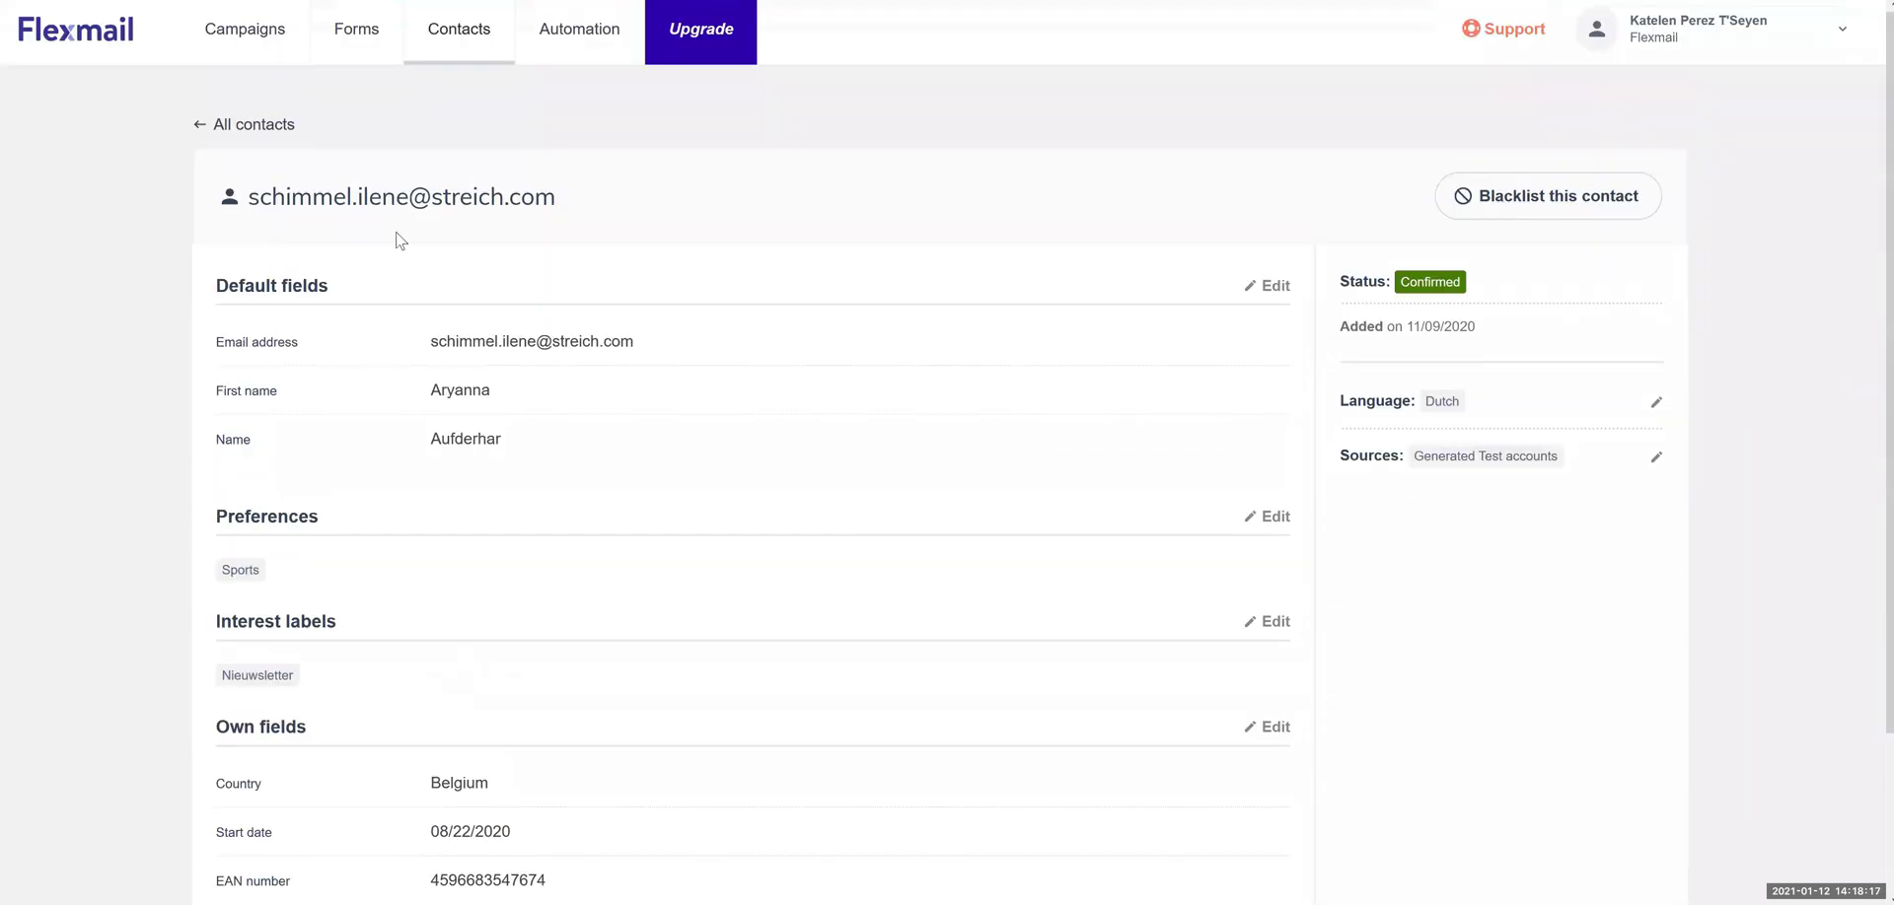
pyautogui.click(457, 34)
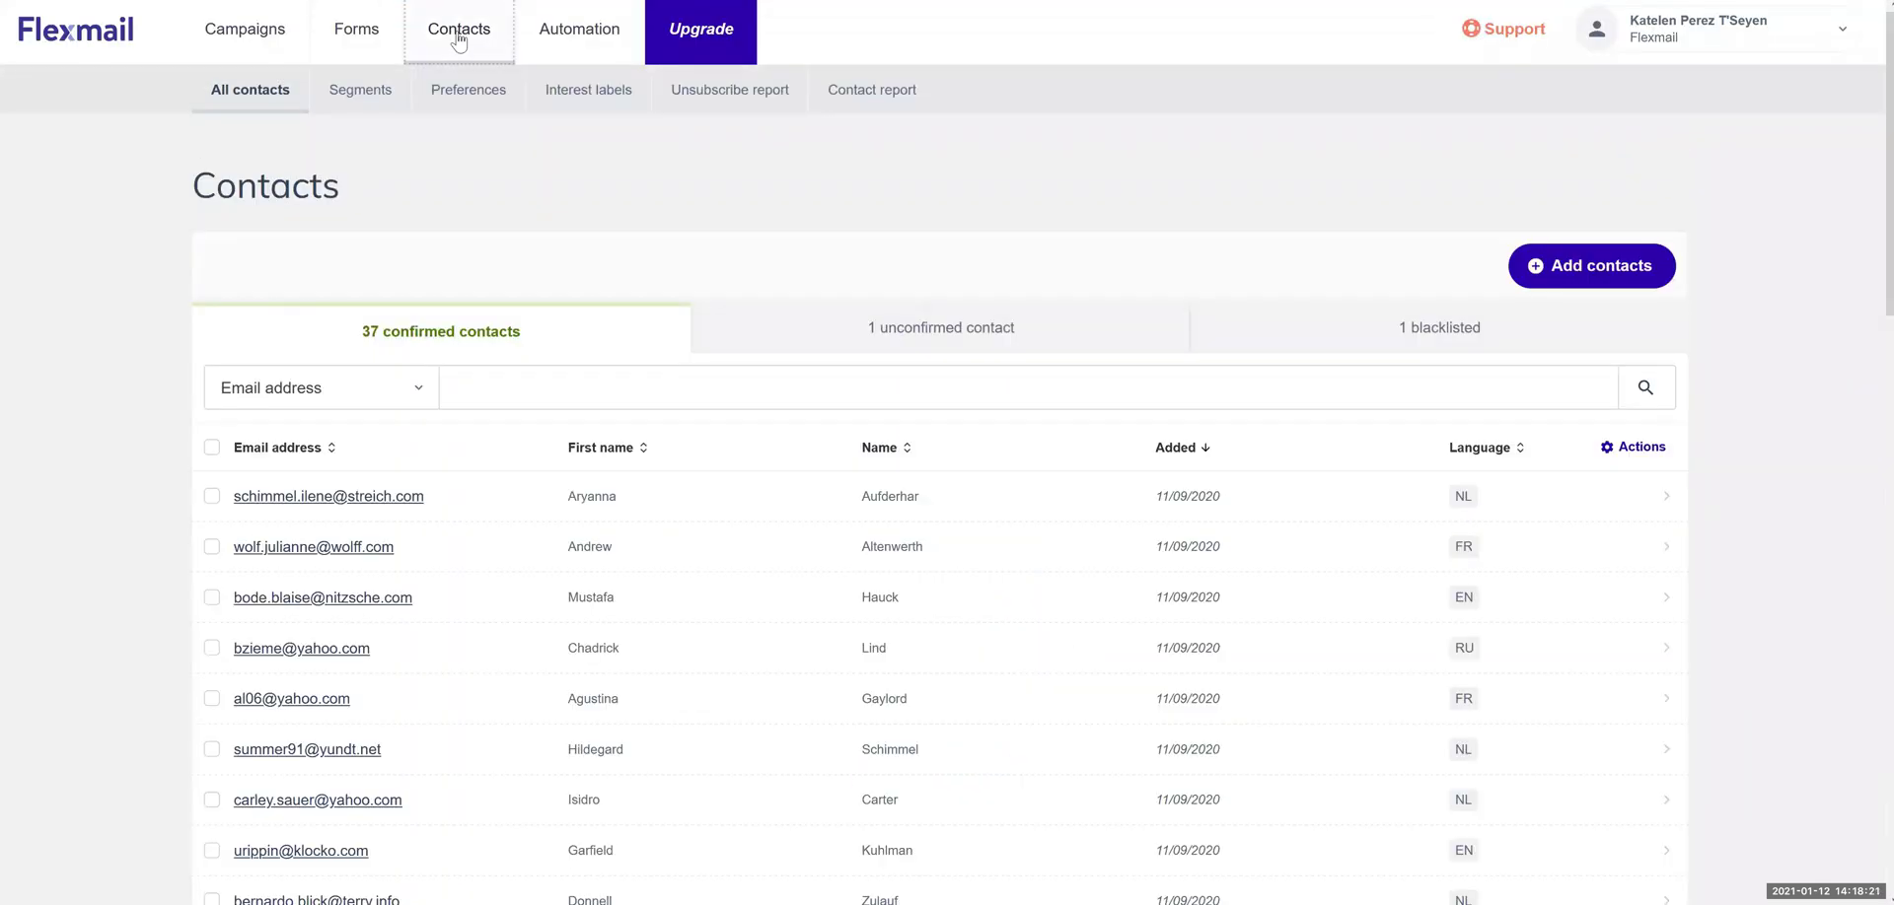
# Upload 1604918625071.csv via Add contacts and match its columns
pyautogui.click(1593, 271)
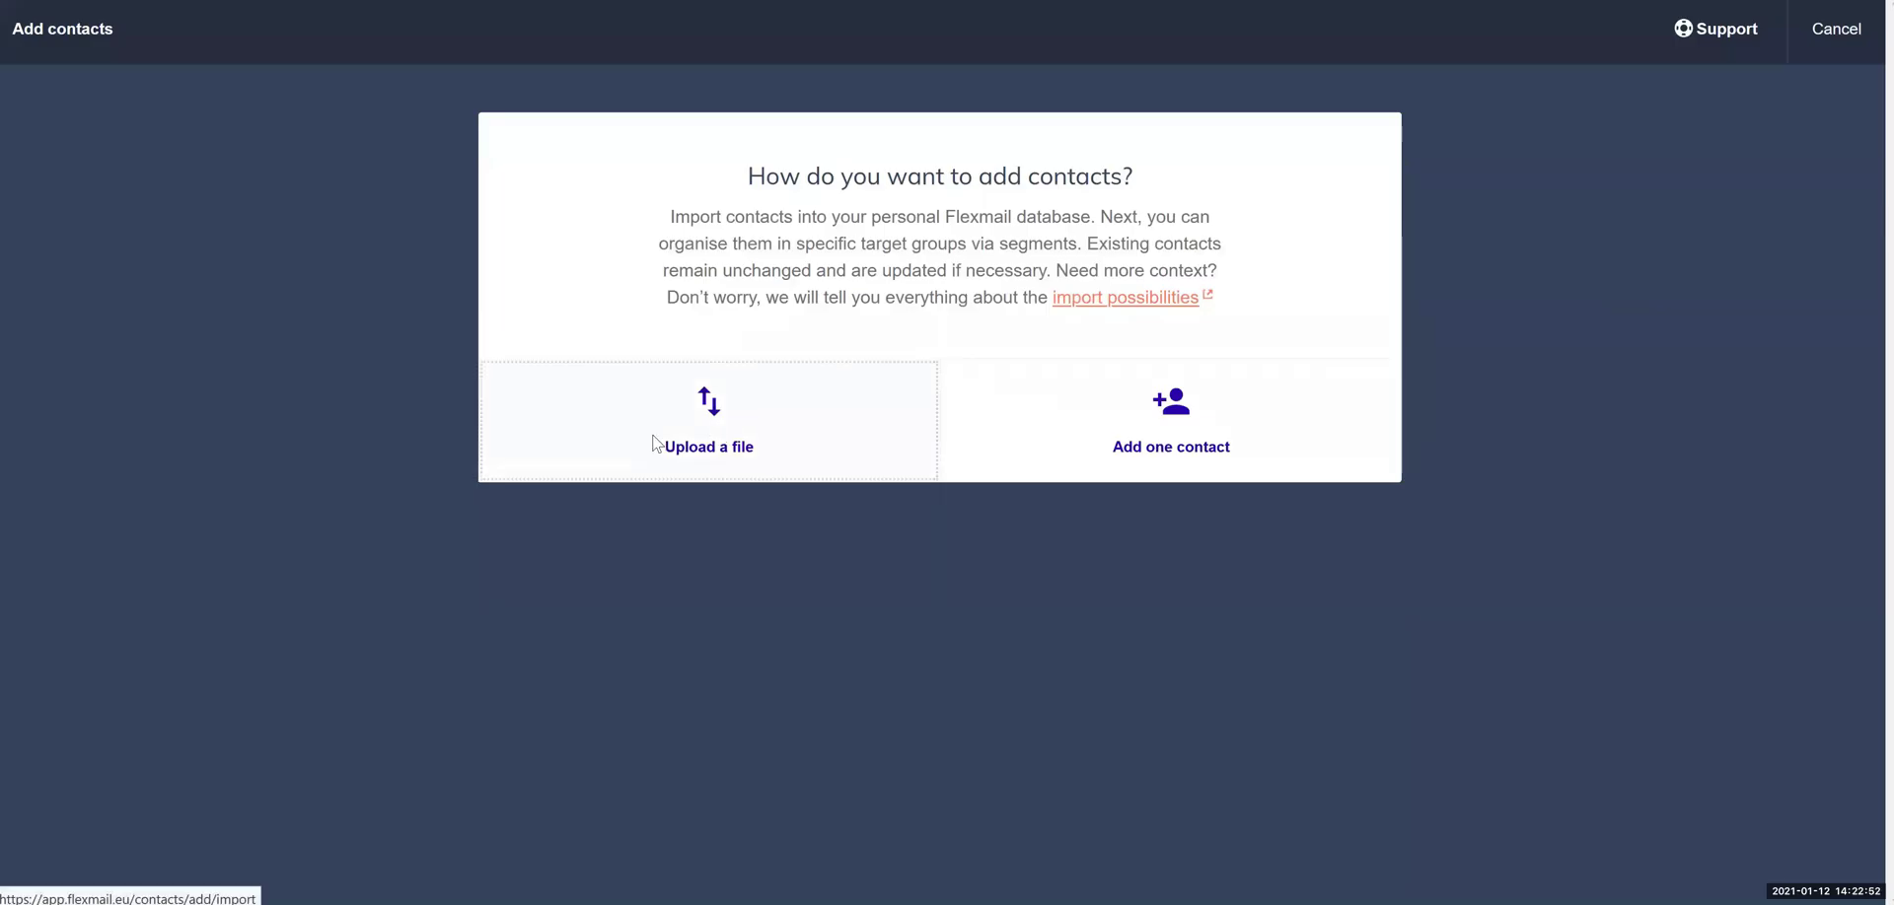
pyautogui.click(653, 444)
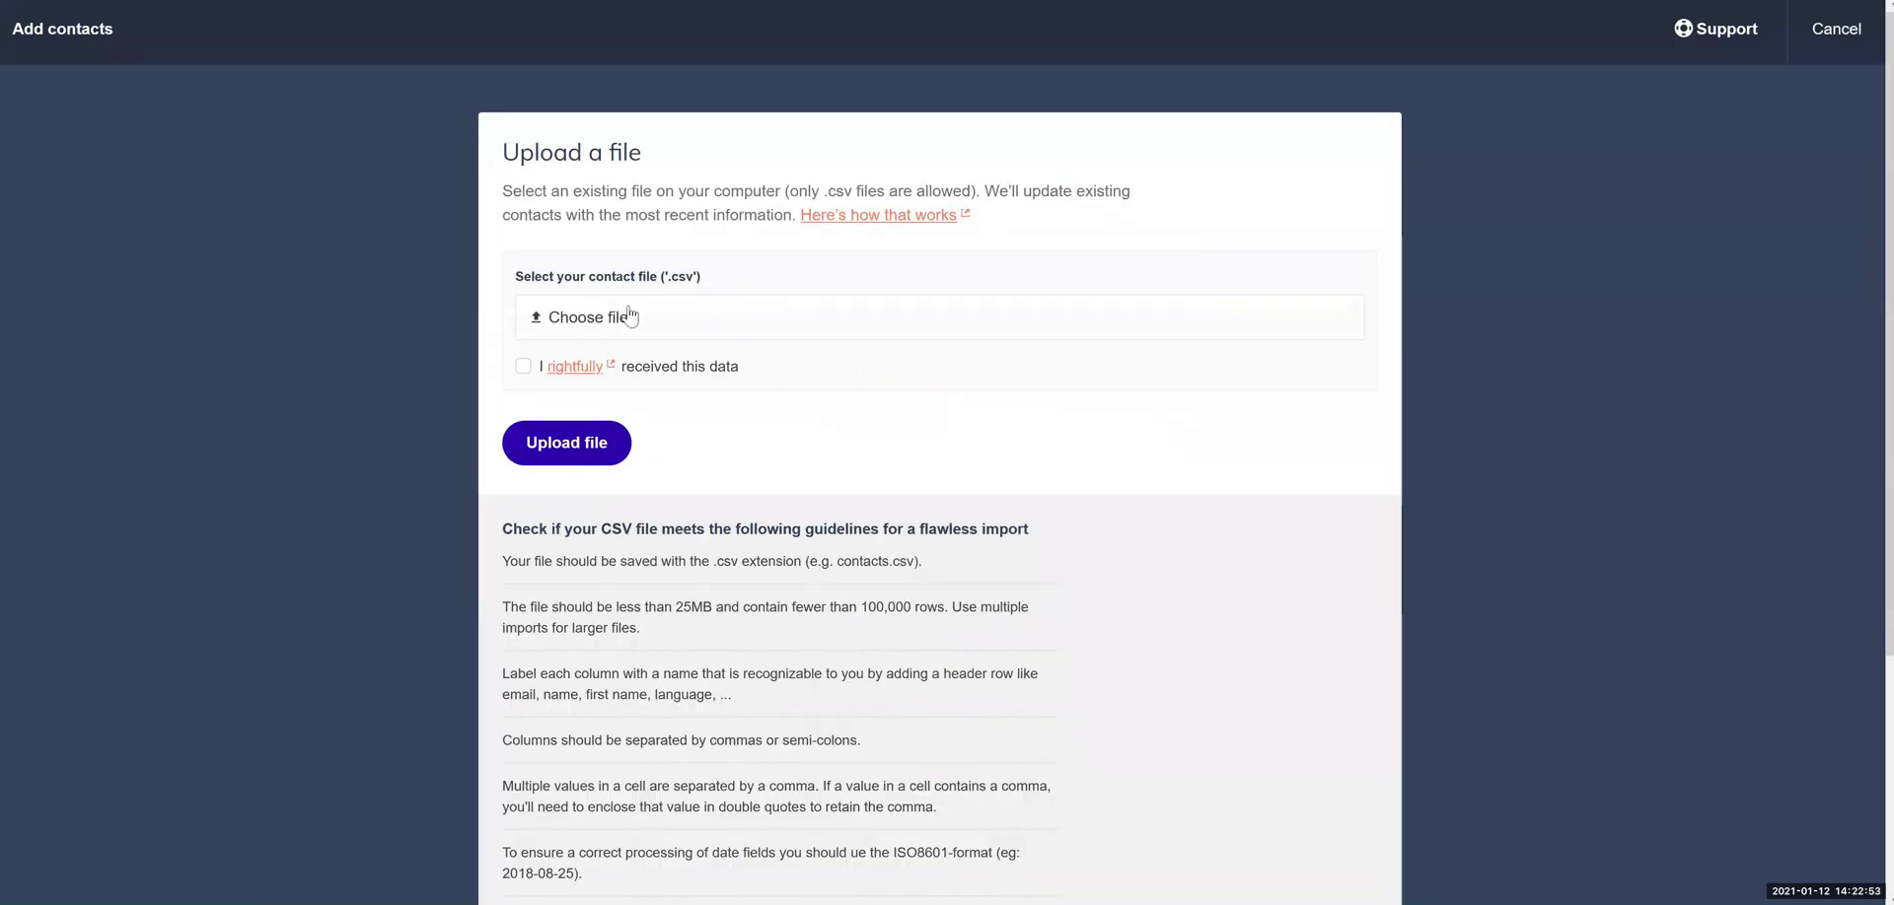
pyautogui.click(627, 316)
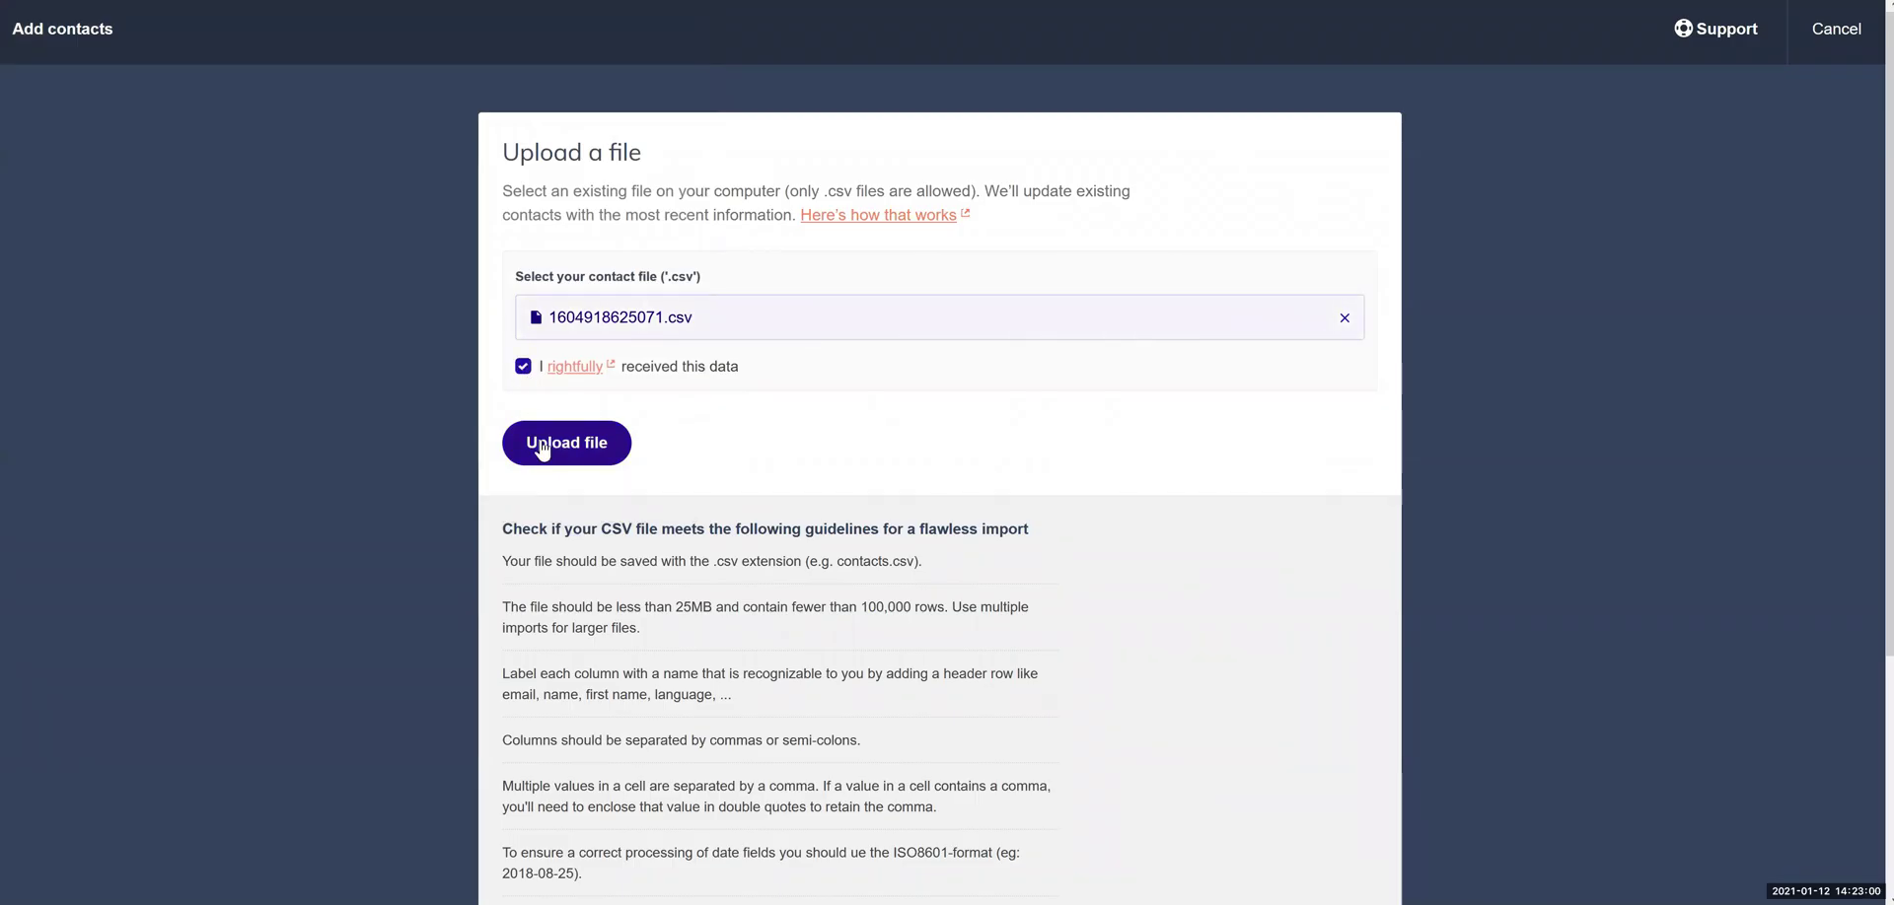
pyautogui.click(540, 449)
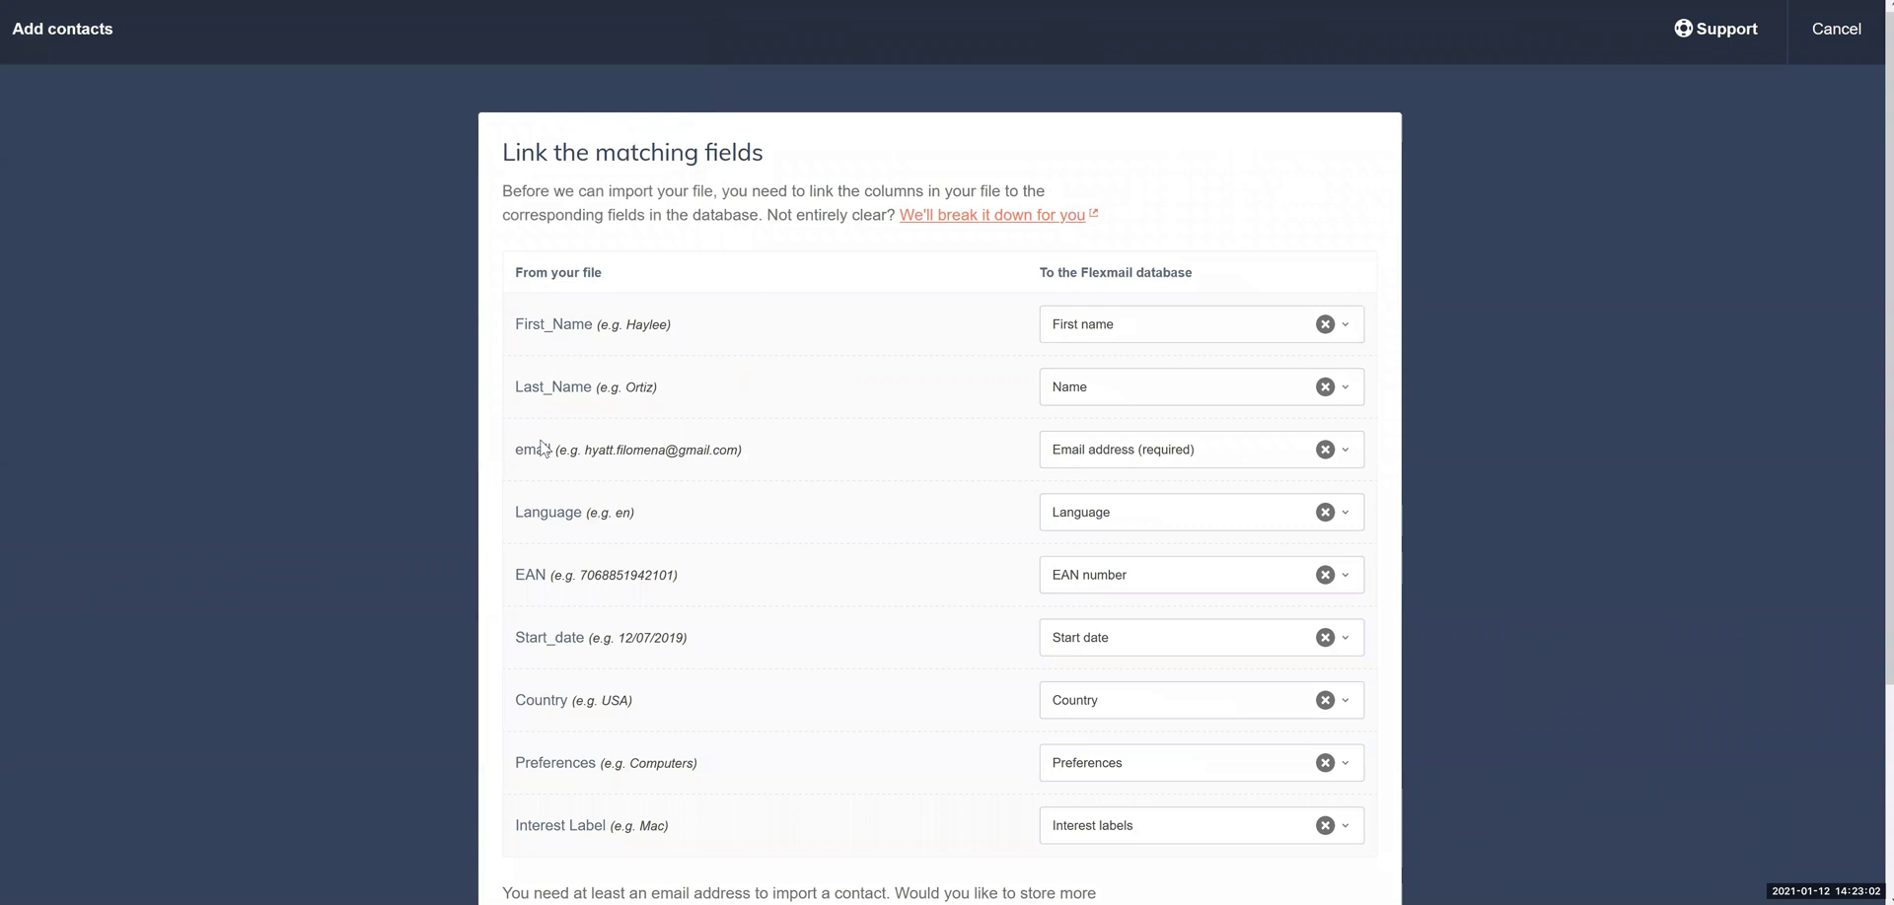
pyautogui.scroll(-5, 873, 513)
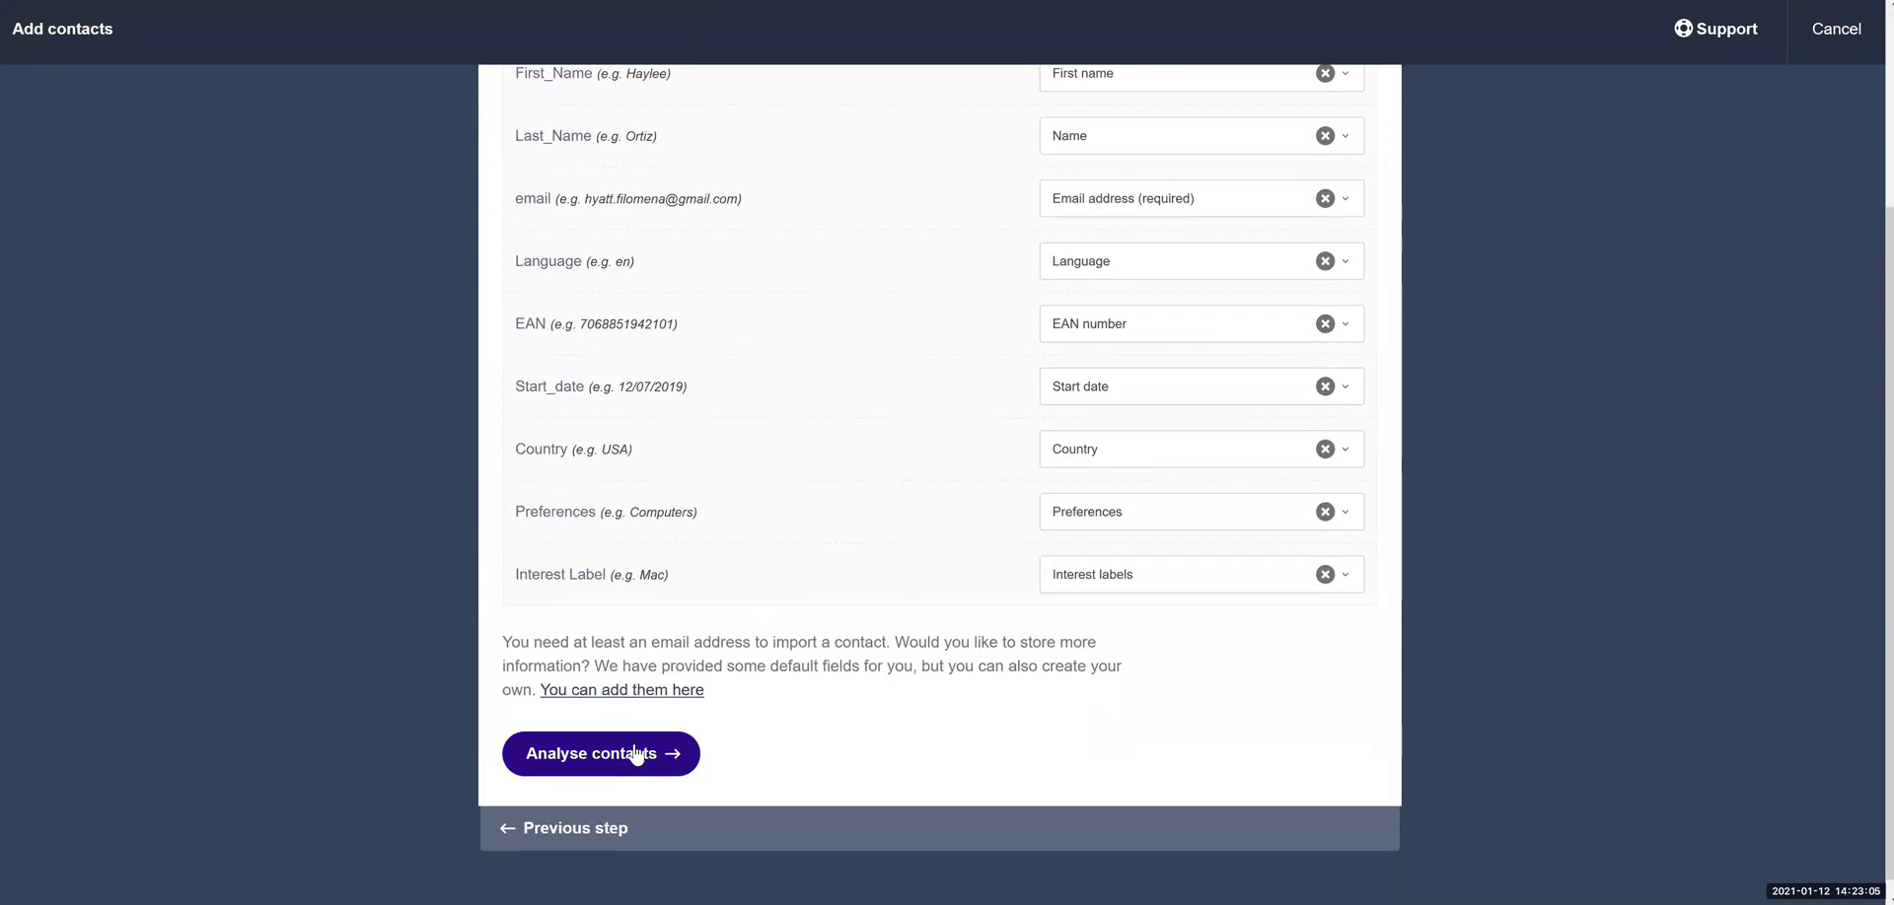
# Analyse the contacts and finish the import with test profiel as fallback source
pyautogui.click(636, 755)
pyautogui.click(611, 355)
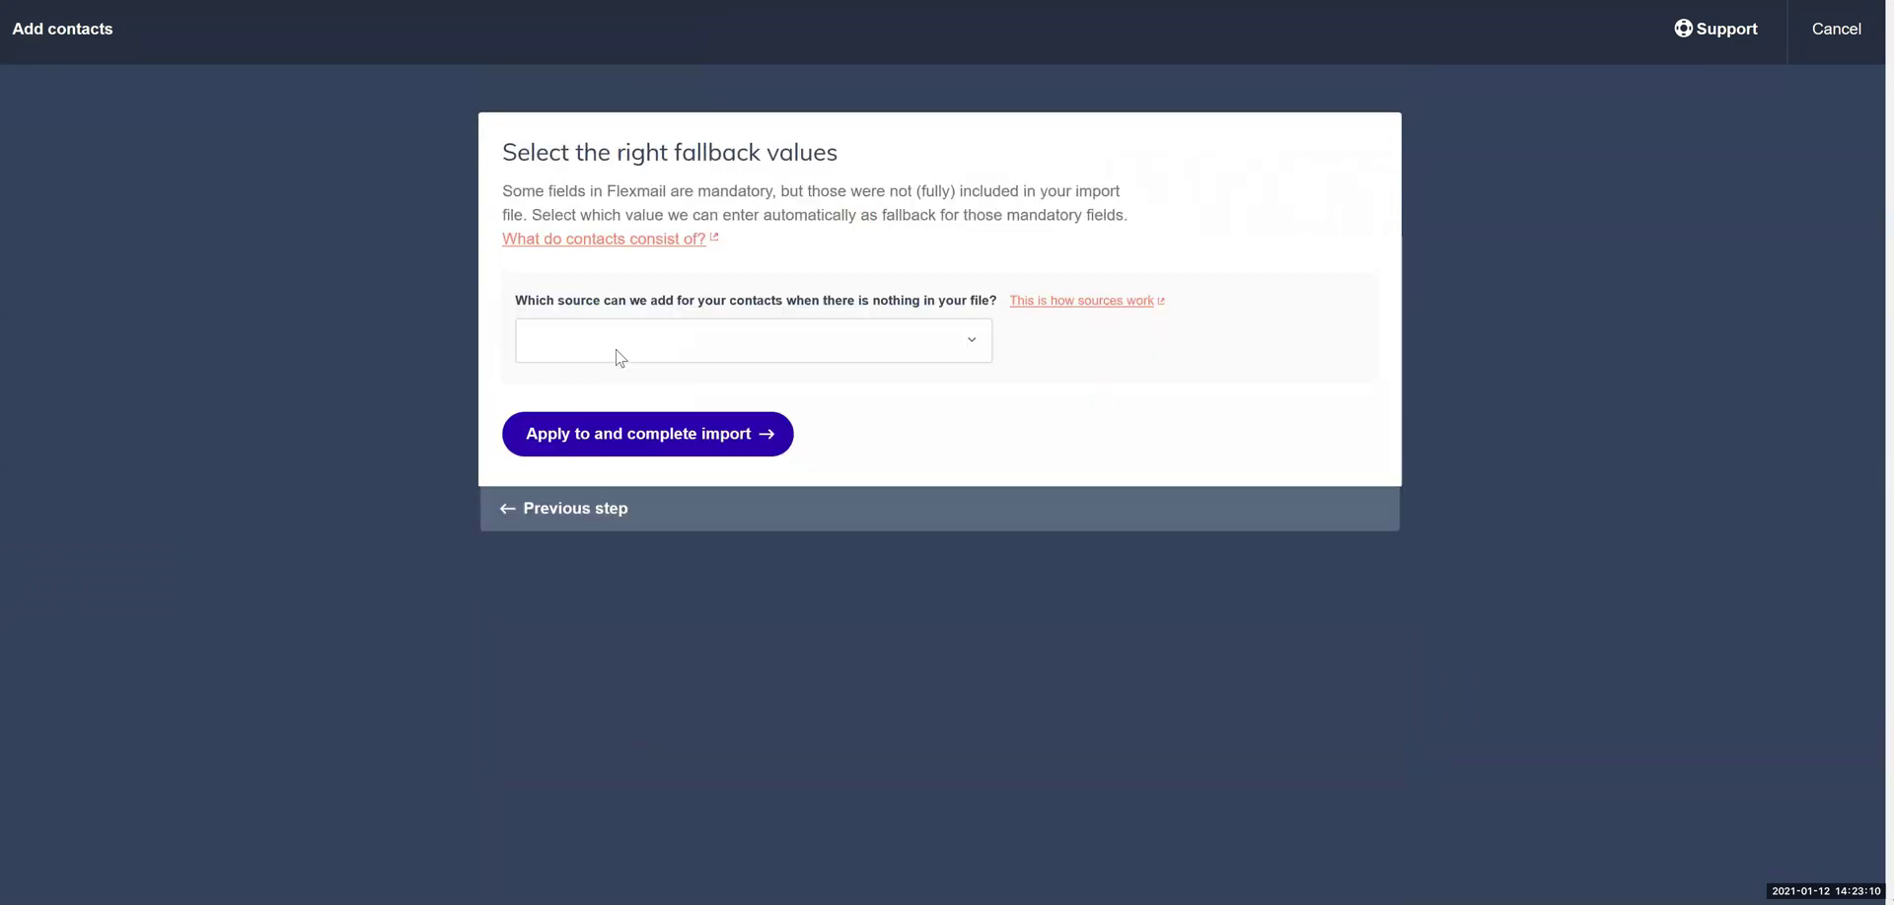
pyautogui.click(613, 415)
pyautogui.click(619, 477)
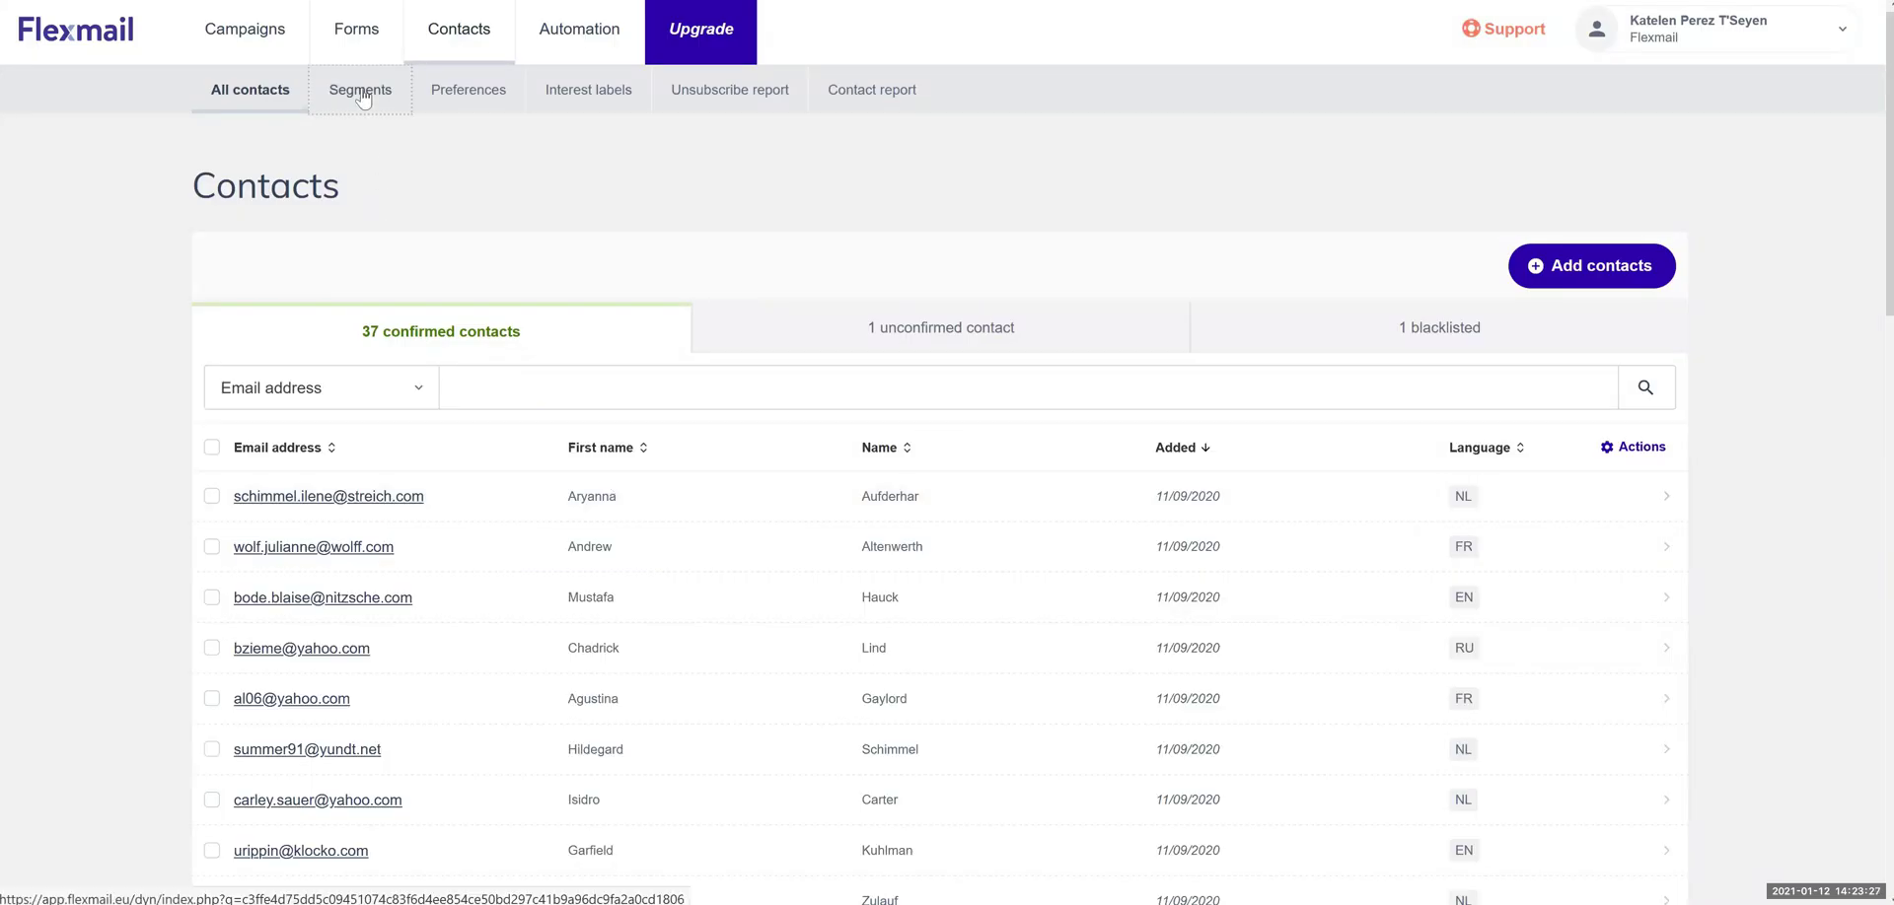
# Create and save the Fashionshow 2021 segment triggered by the Fashion preference
pyautogui.click(360, 90)
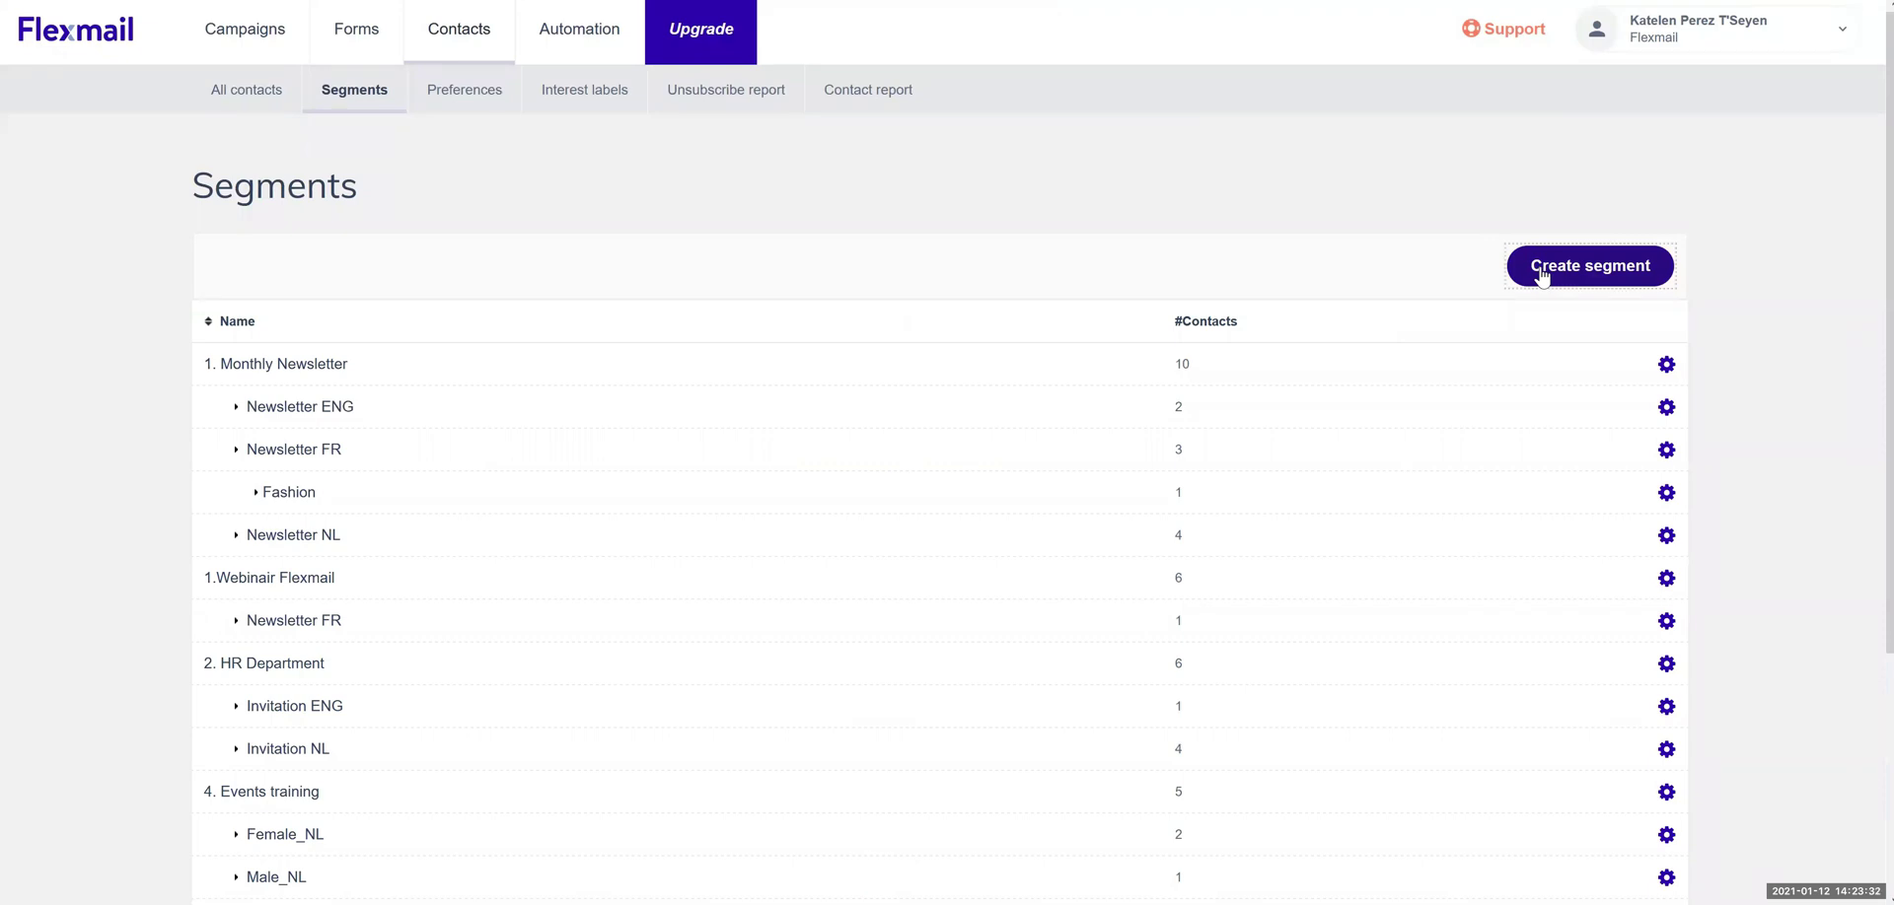
pyautogui.click(1541, 274)
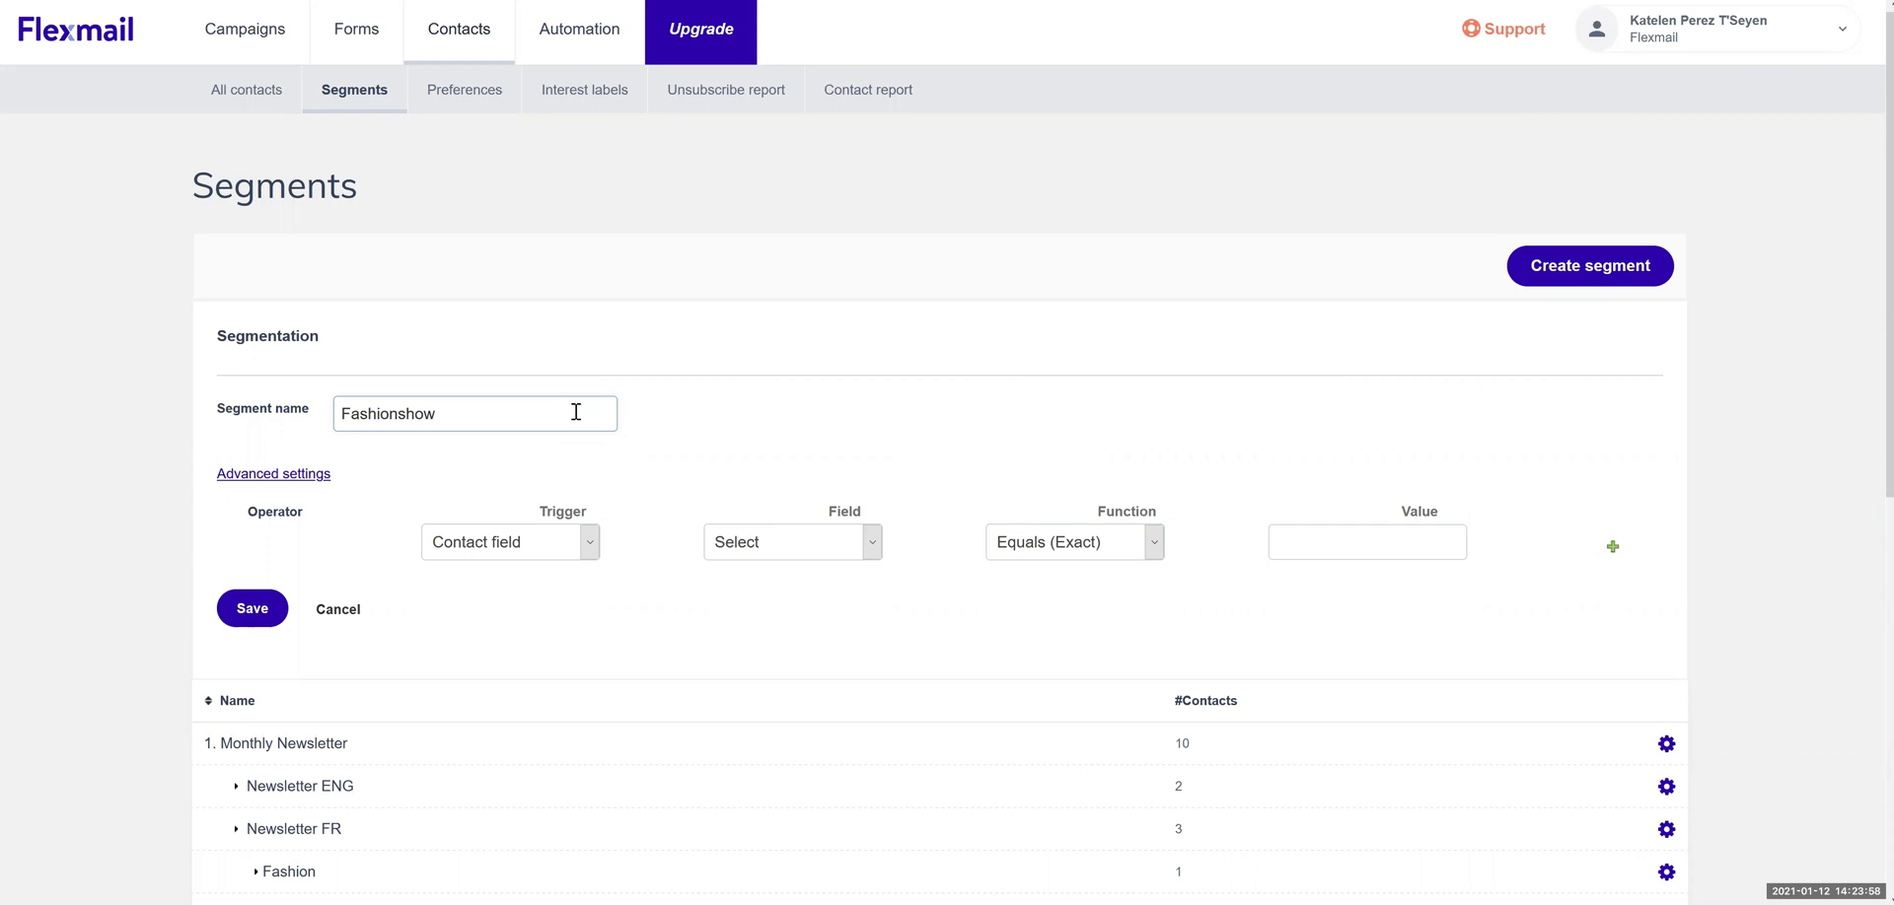
pyautogui.click(588, 542)
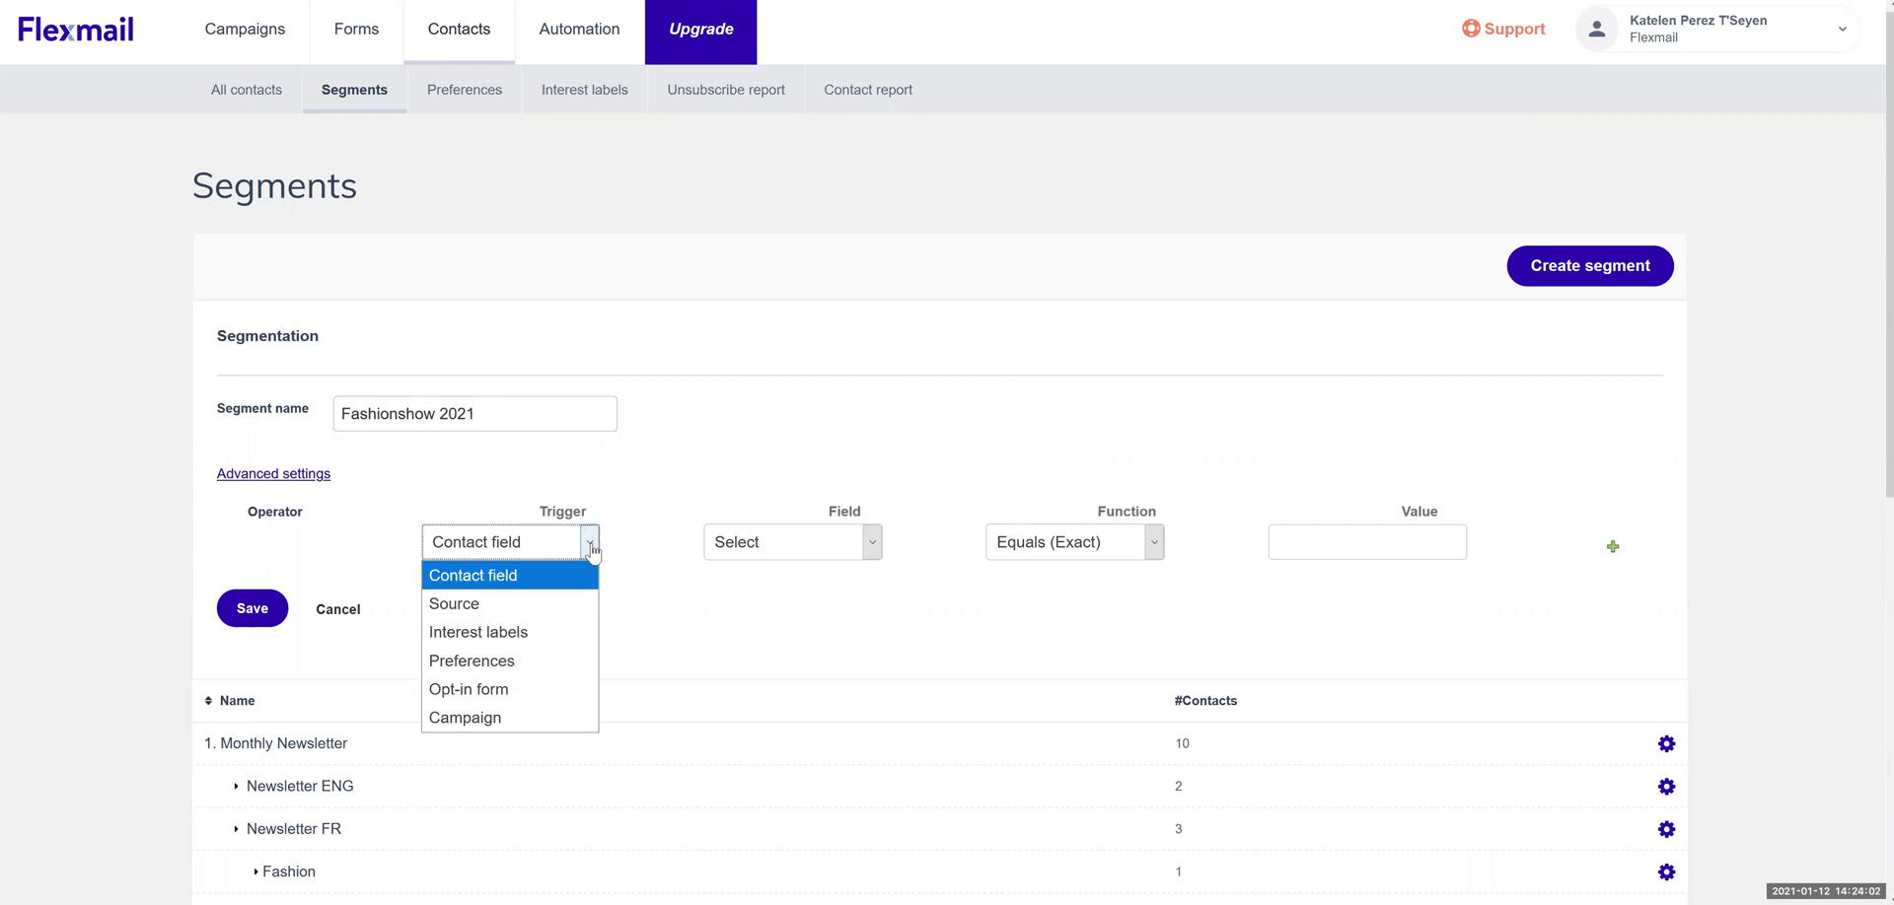
pyautogui.click(549, 660)
pyautogui.click(822, 544)
pyautogui.click(799, 653)
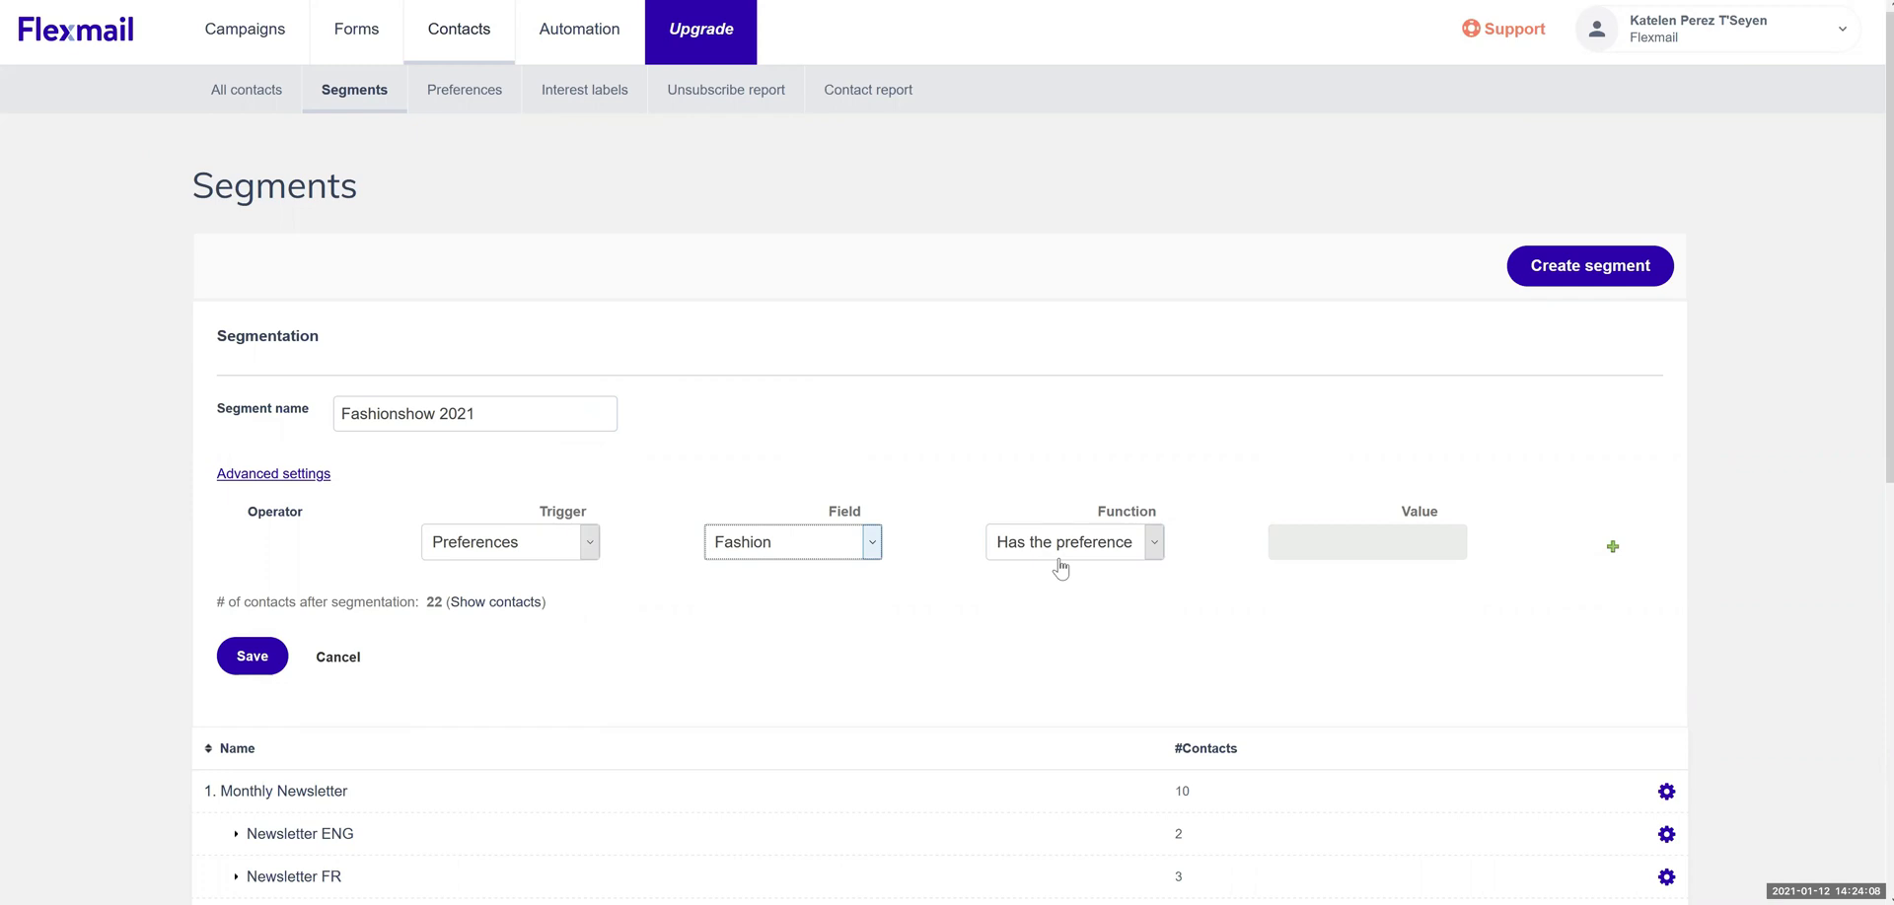
pyautogui.click(261, 659)
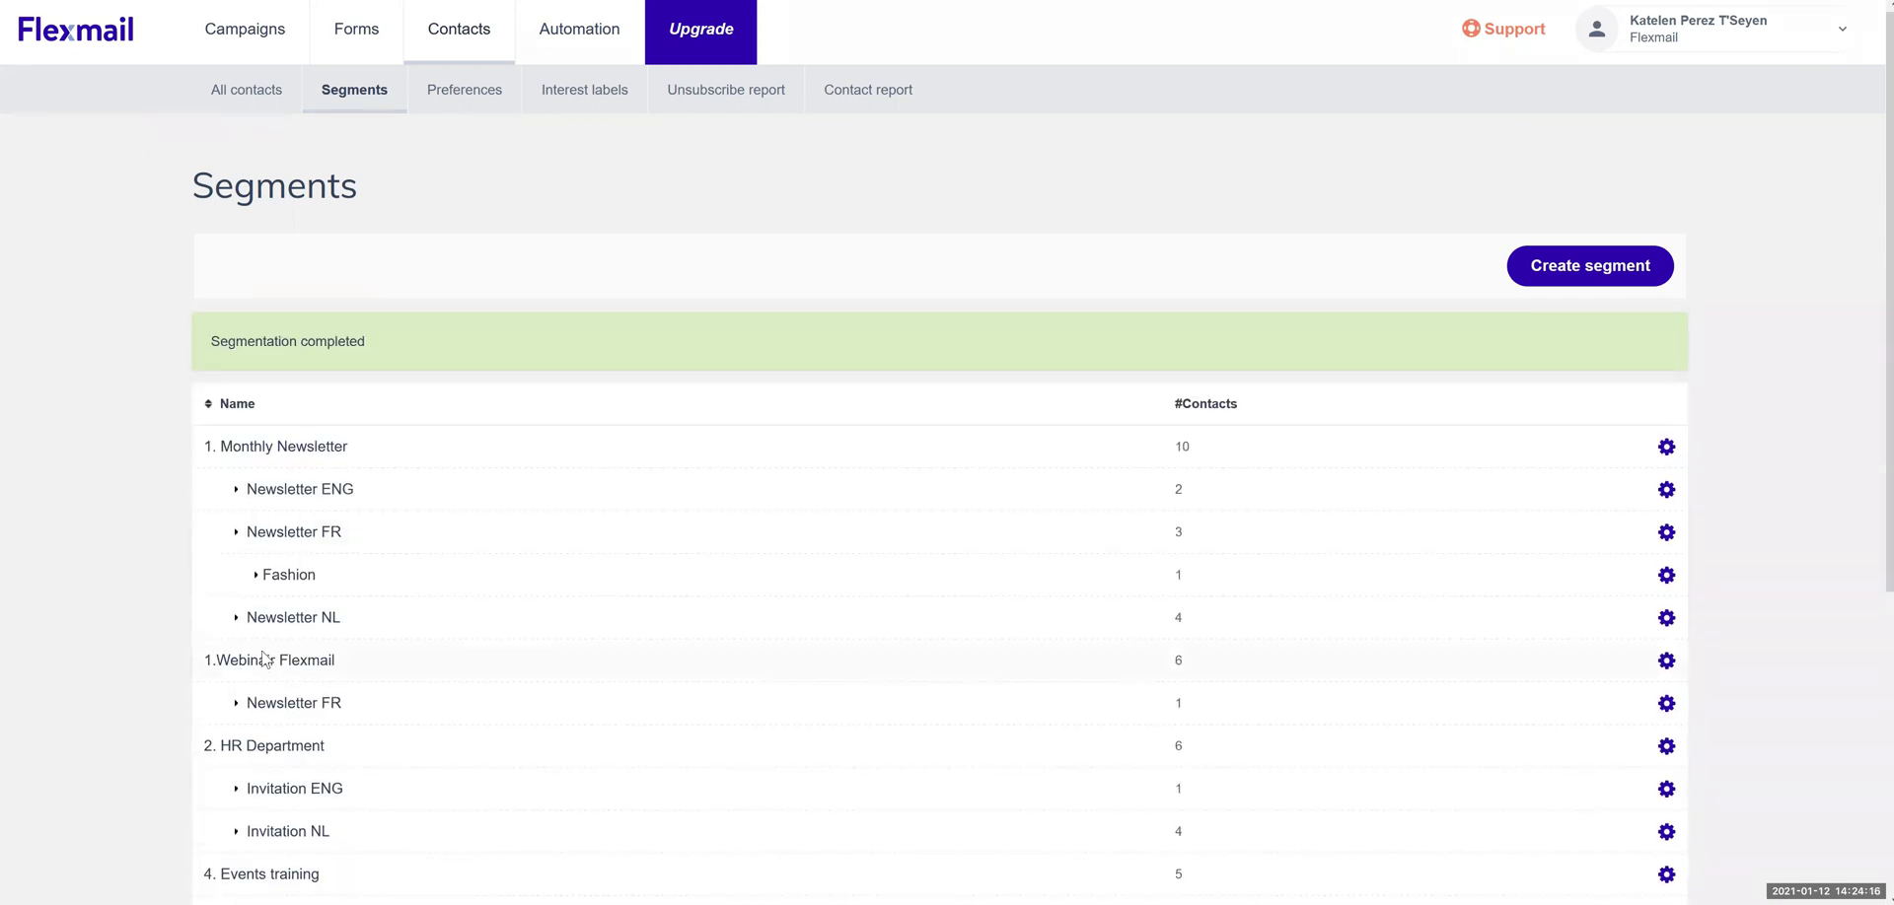
# Open the Fashionshow 2021 segment to view its 22 contacts
pyautogui.scroll(-5, 265, 659)
pyautogui.click(289, 598)
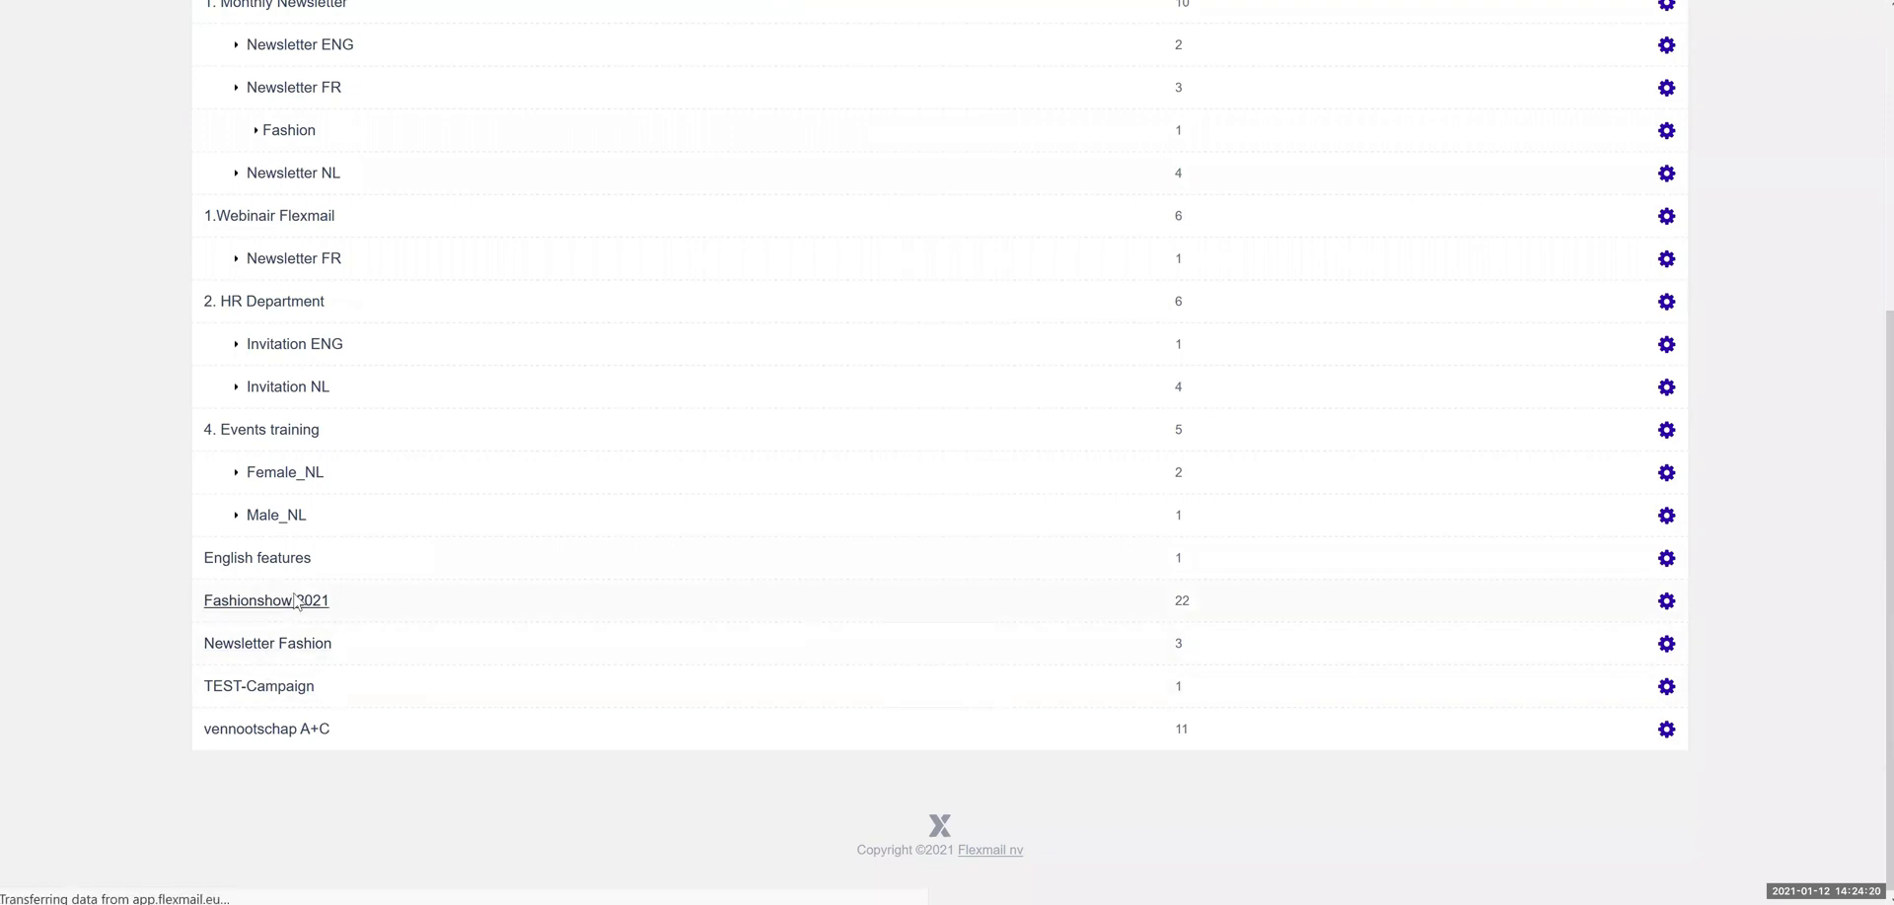
pyautogui.scroll(-5, 404, 772)
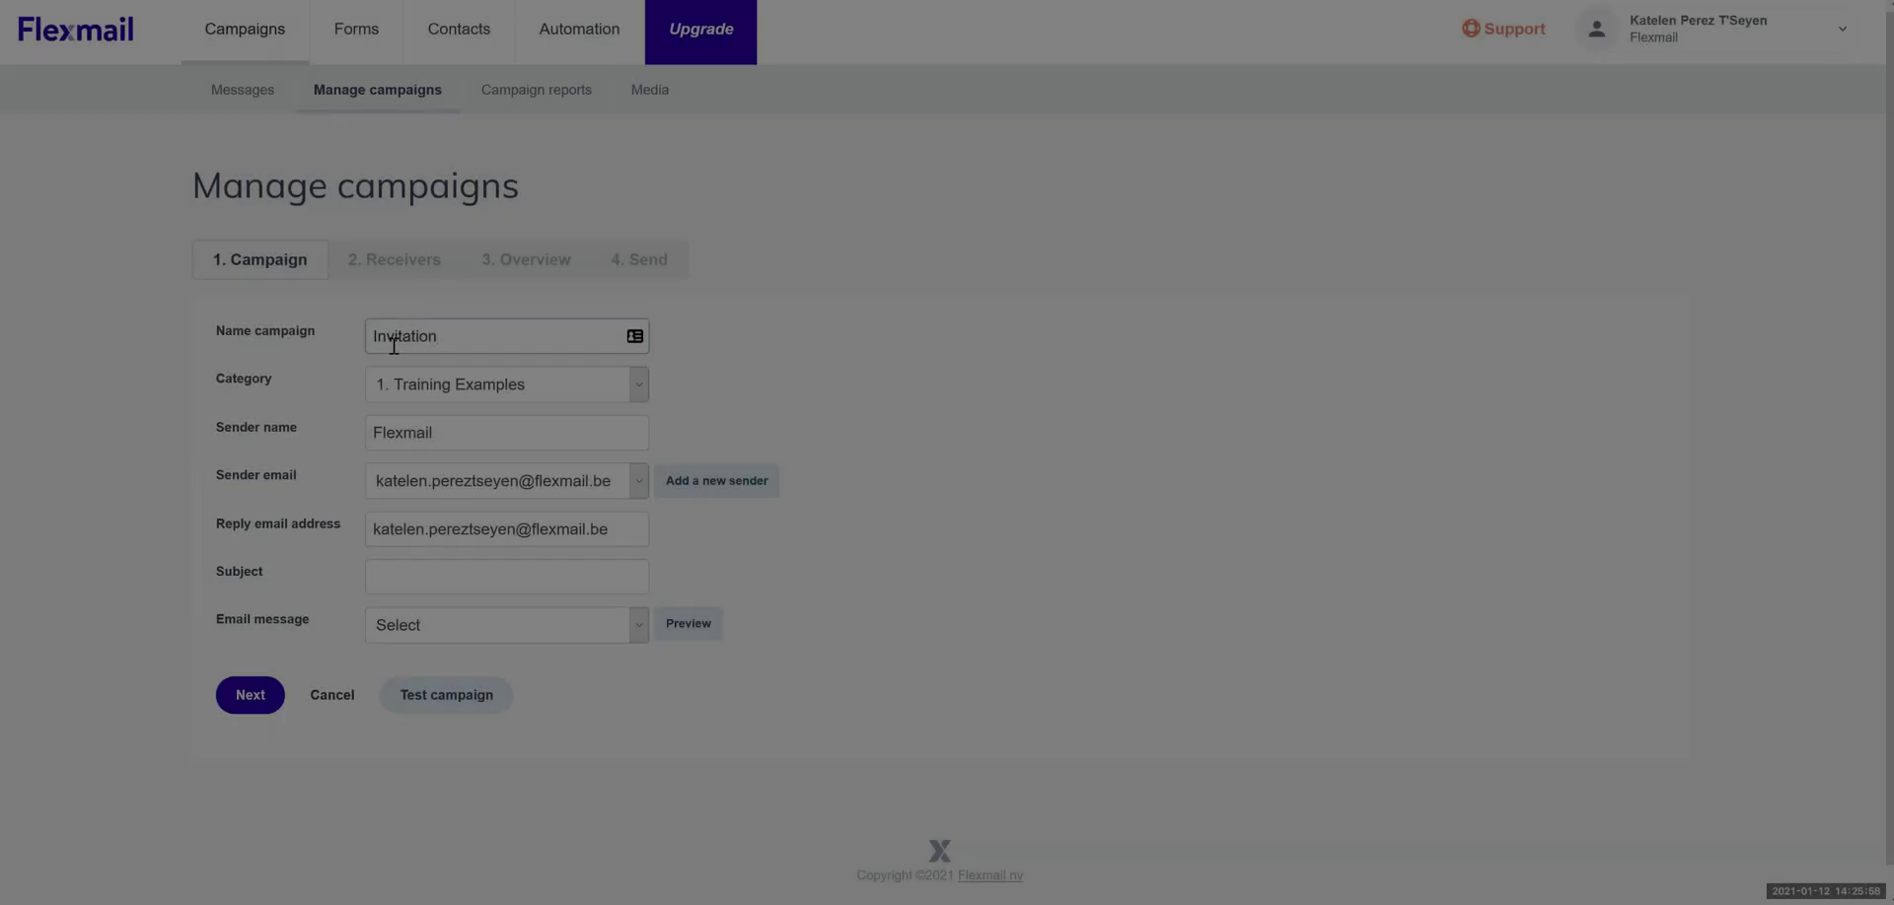
# Name the campaign Invitation Fashion show, use Invitation Demo, and enter subject 'Special invitation for you!'
pyautogui.write('Fashionsho')
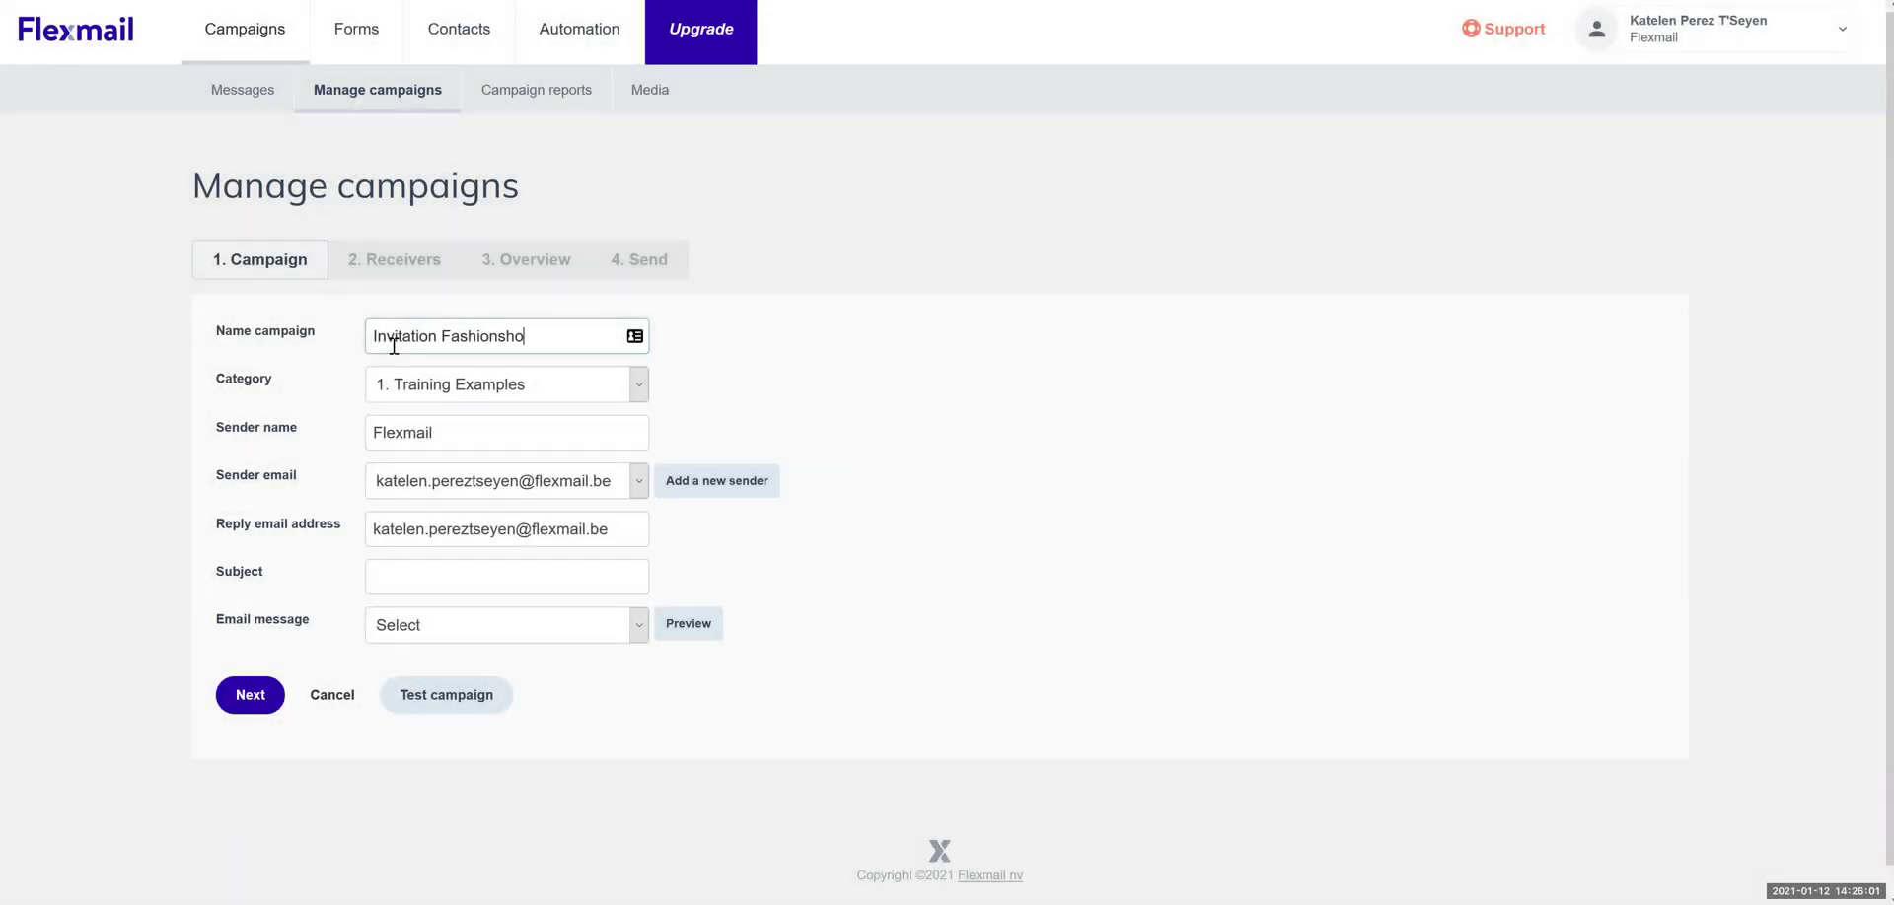
pyautogui.write('w')
pyautogui.click(474, 622)
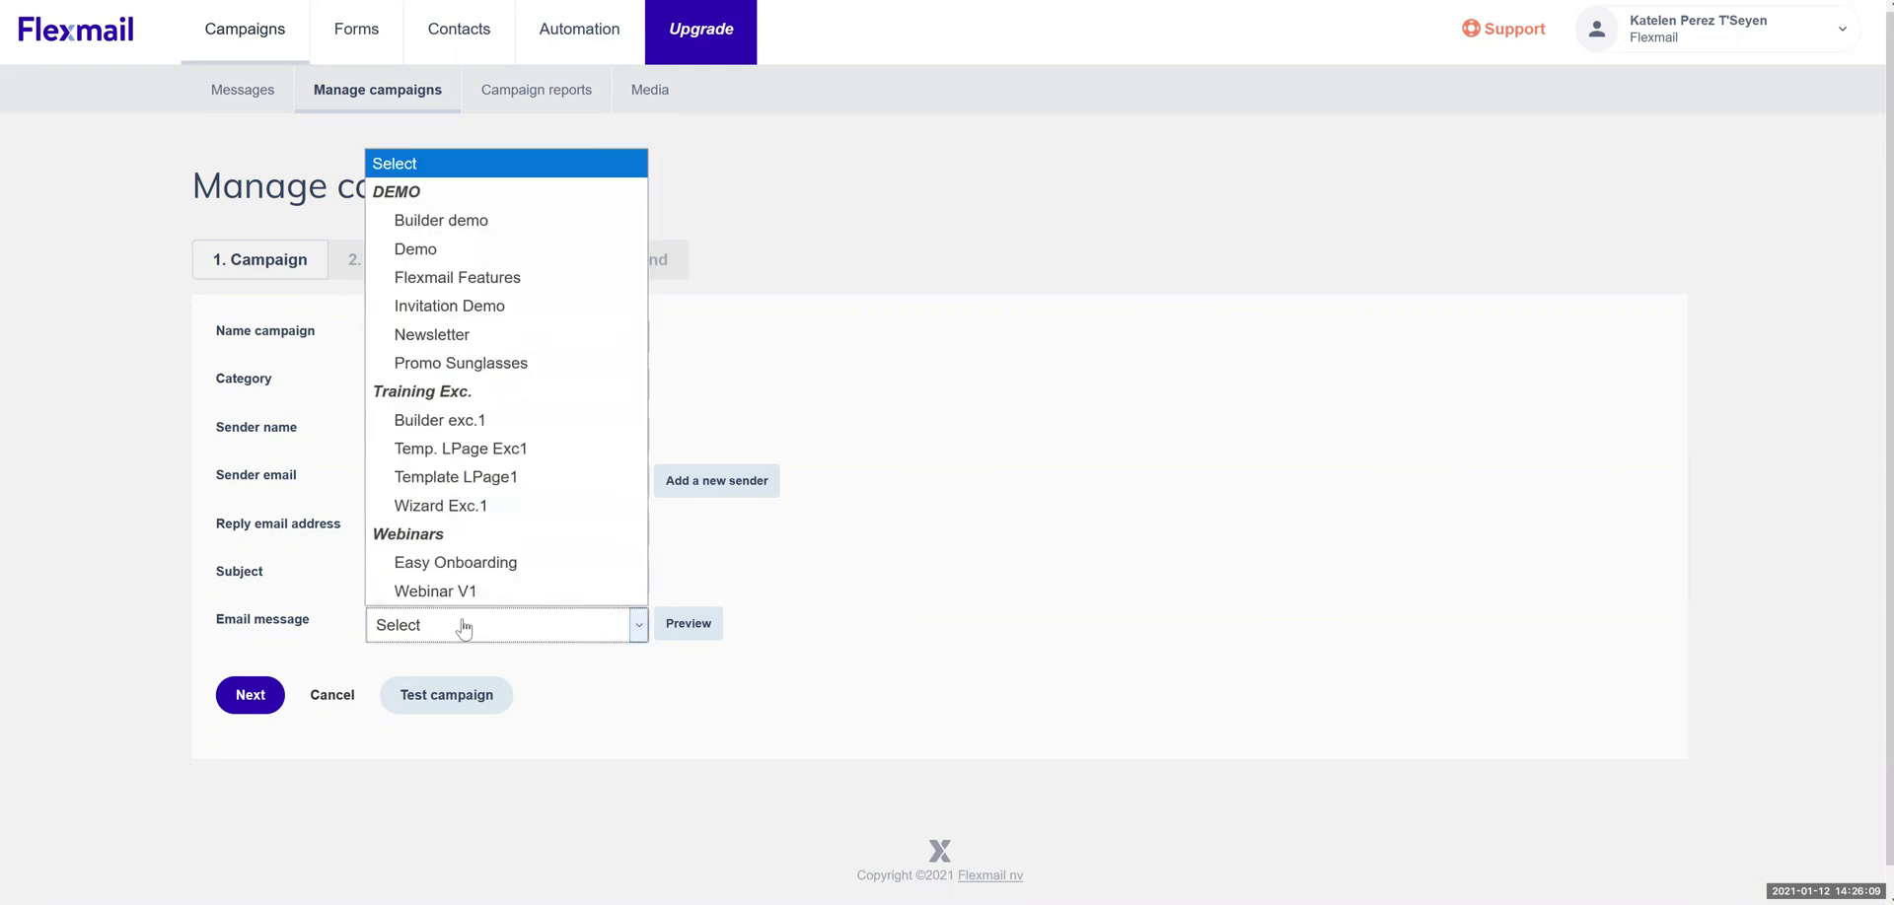
pyautogui.click(481, 312)
pyautogui.click(444, 571)
pyautogui.write('Spec')
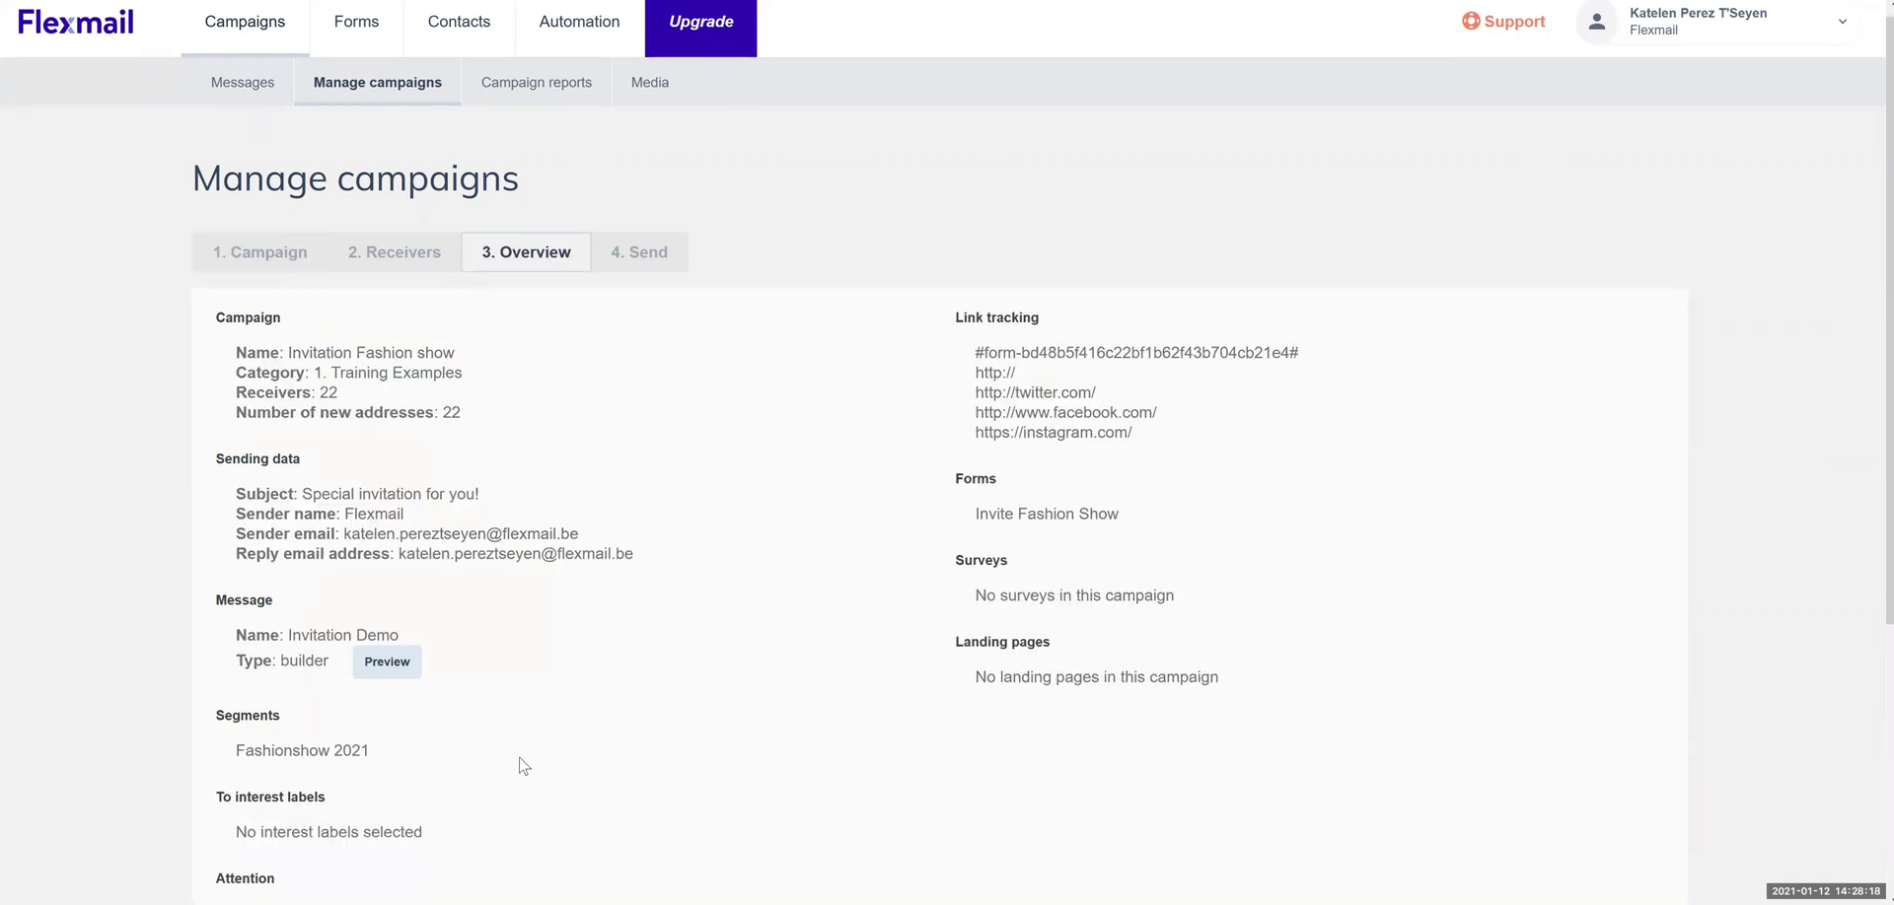
pyautogui.scroll(-2, 523, 767)
pyautogui.scroll(-1, 520, 758)
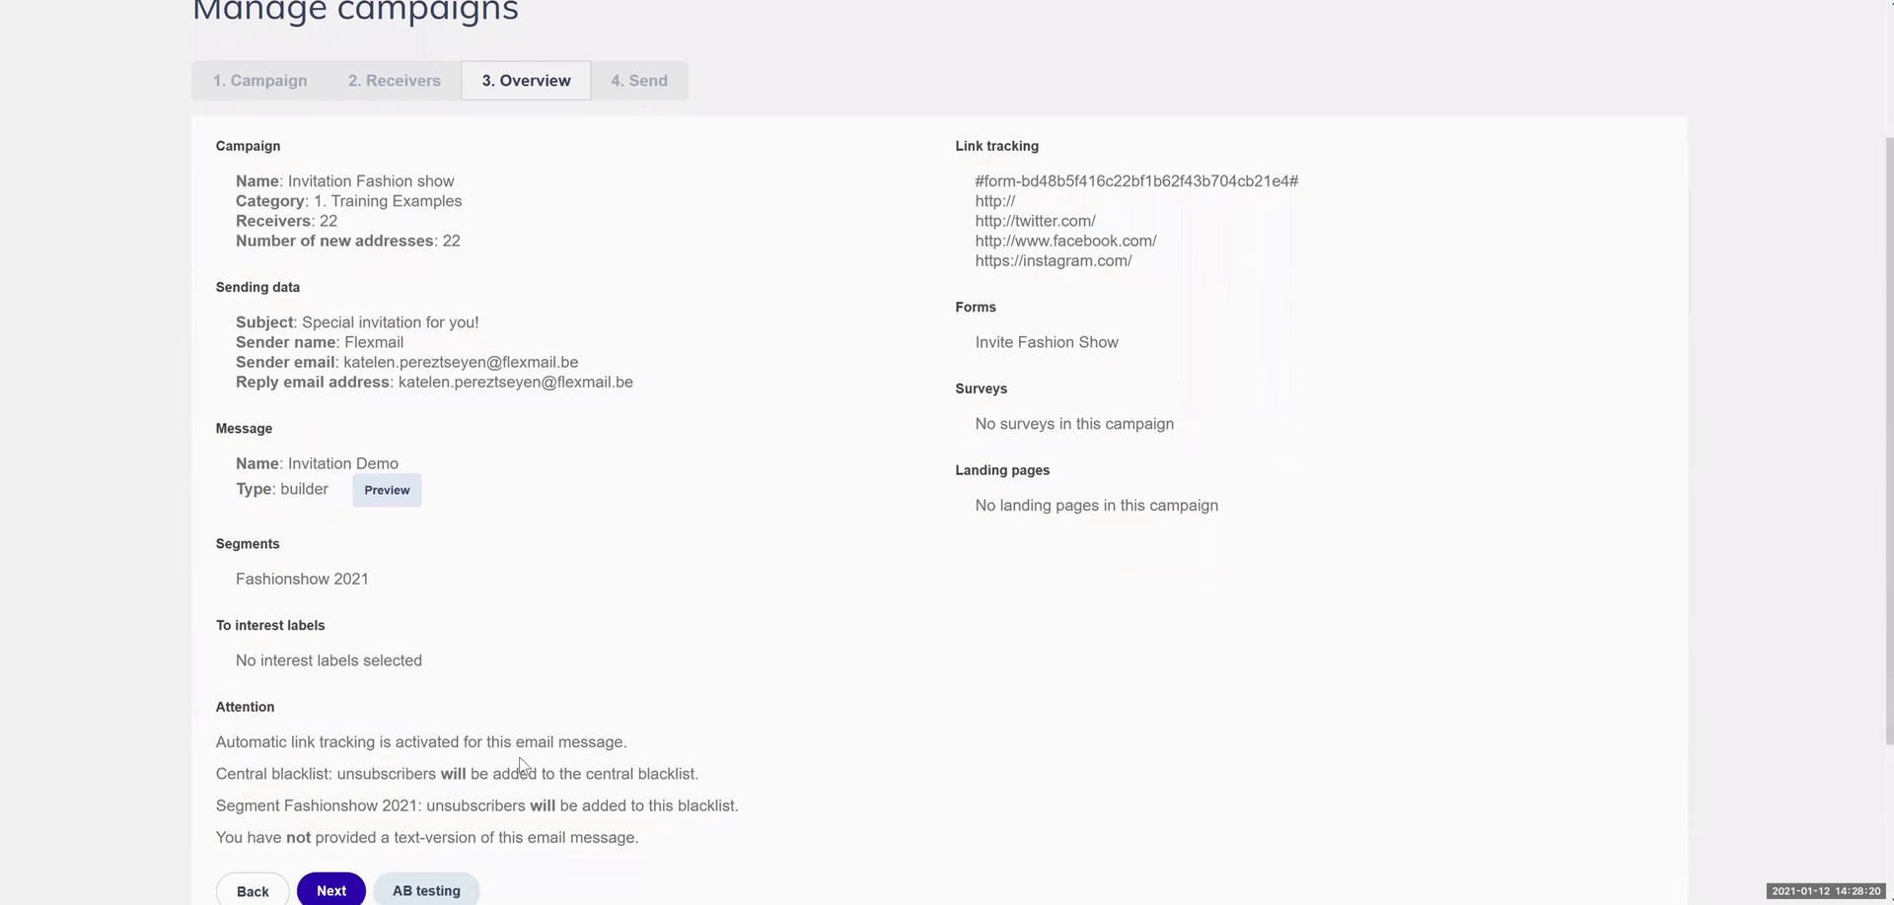
pyautogui.scroll(-1, 520, 765)
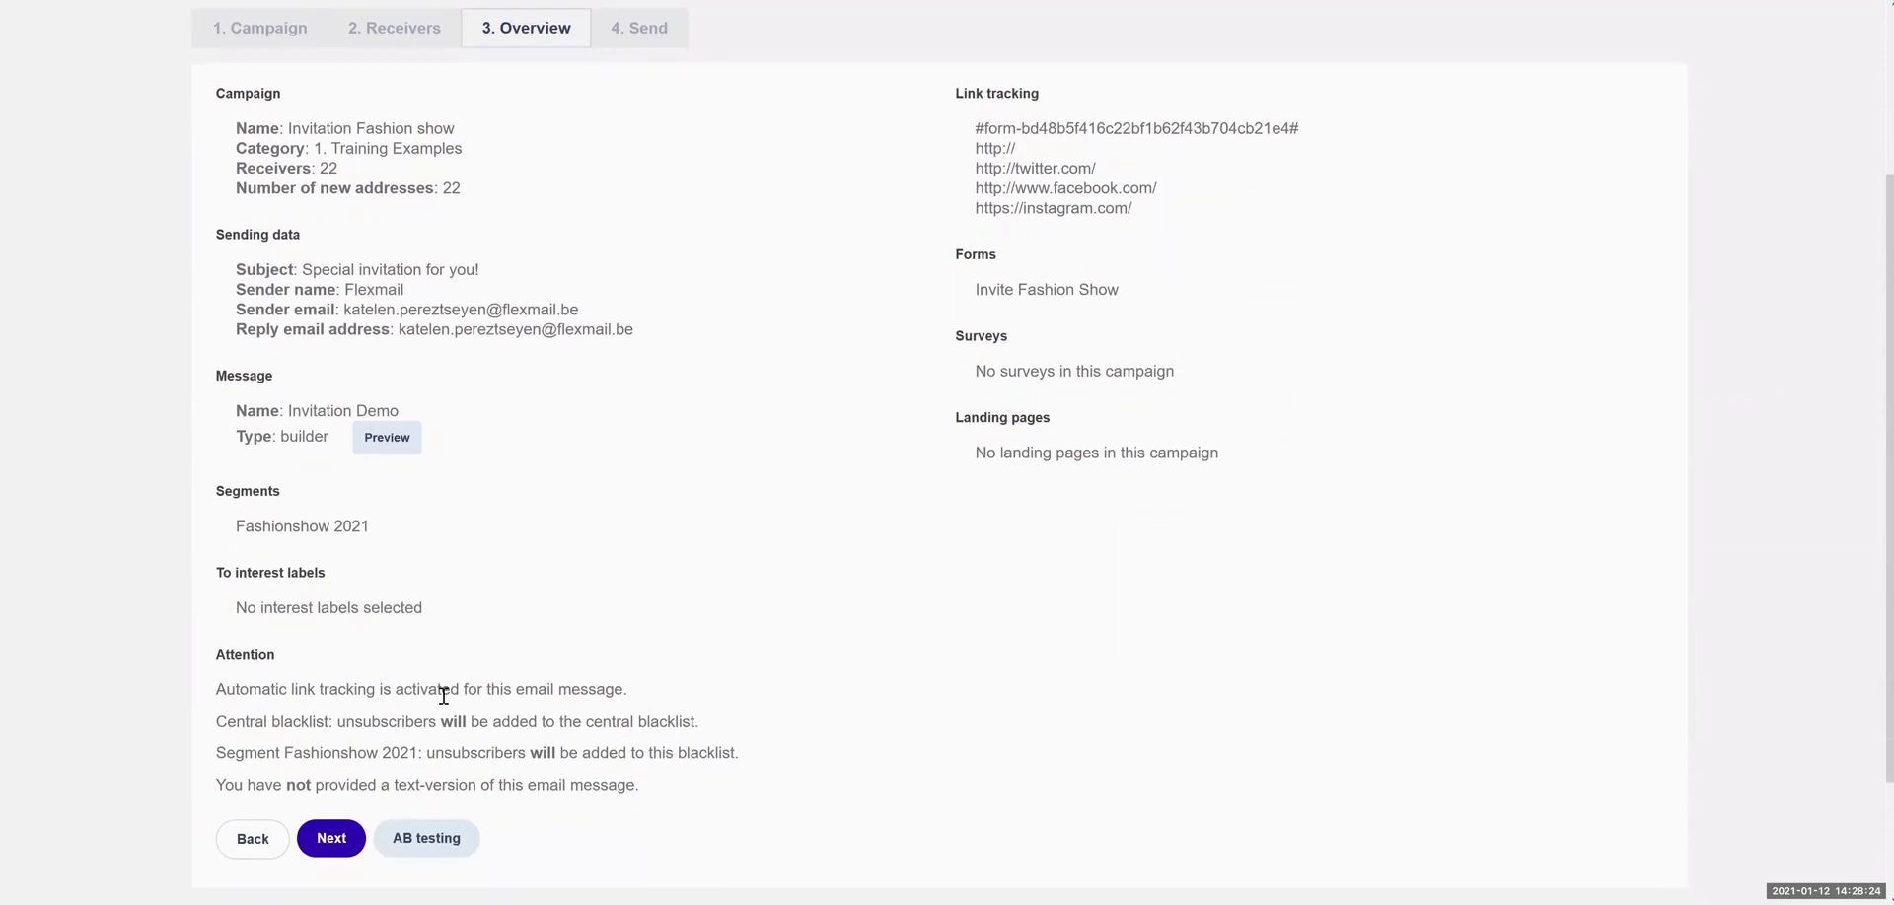
# Choose content testing with Promo Sunglasses as Message 2 against Invitation Demo
pyautogui.click(426, 838)
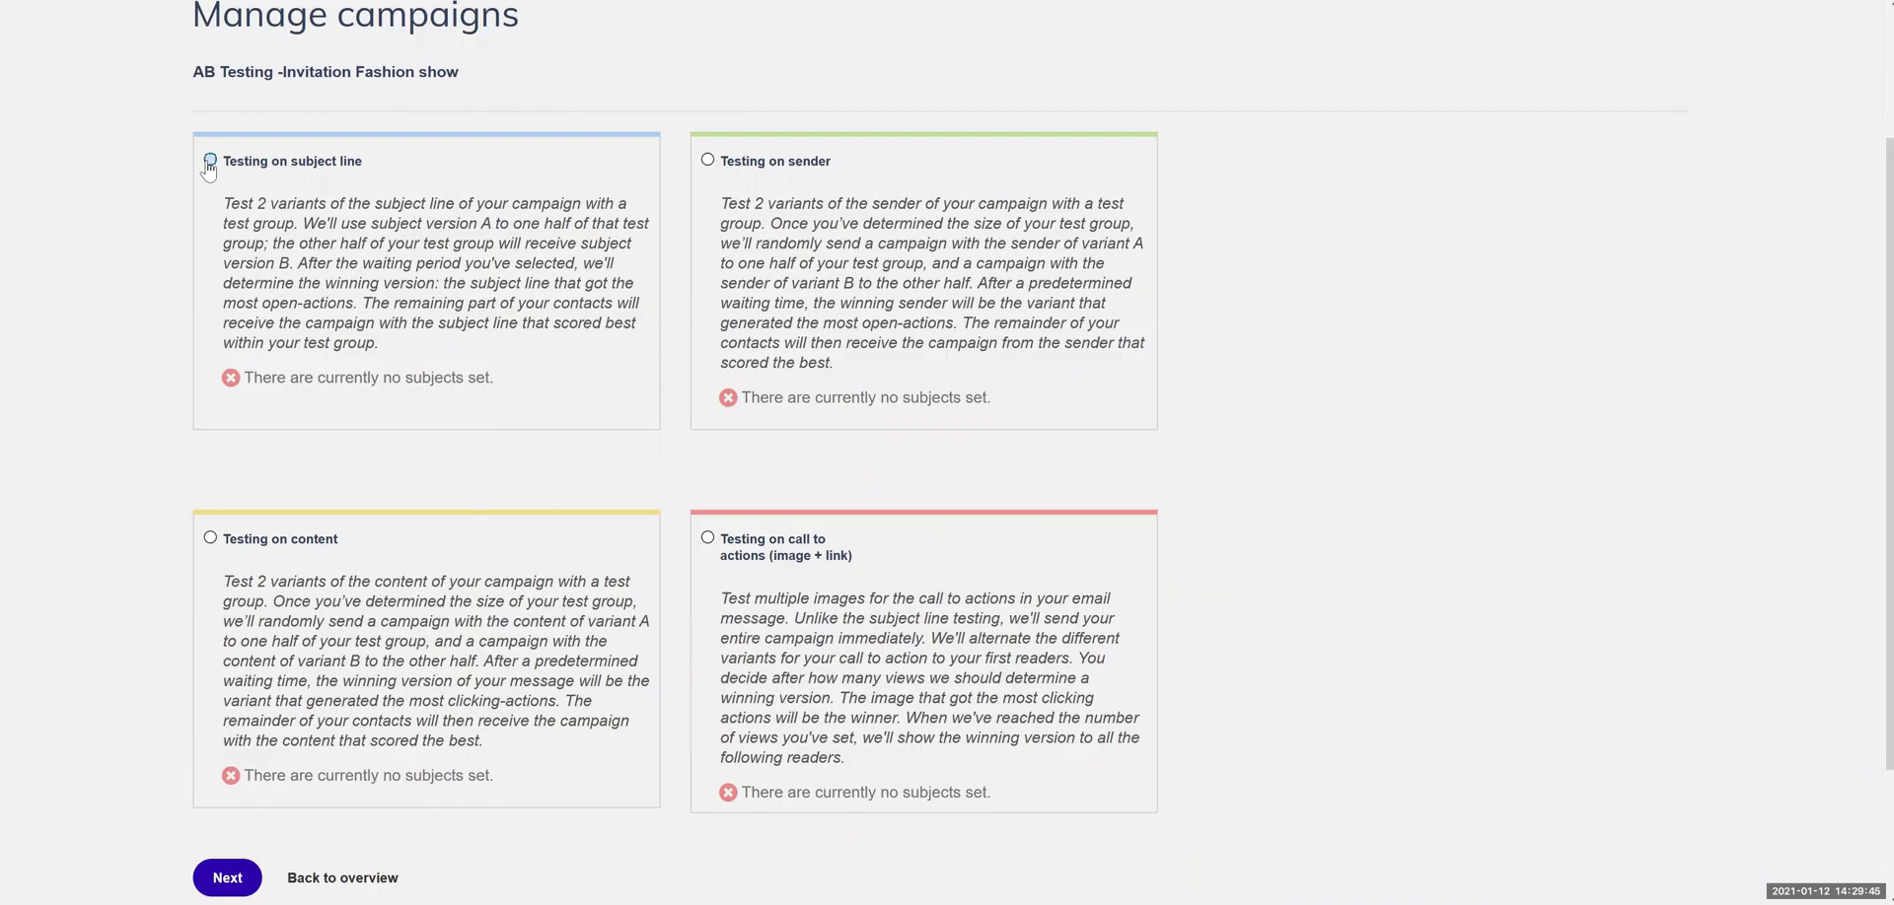
pyautogui.click(210, 538)
pyautogui.click(228, 877)
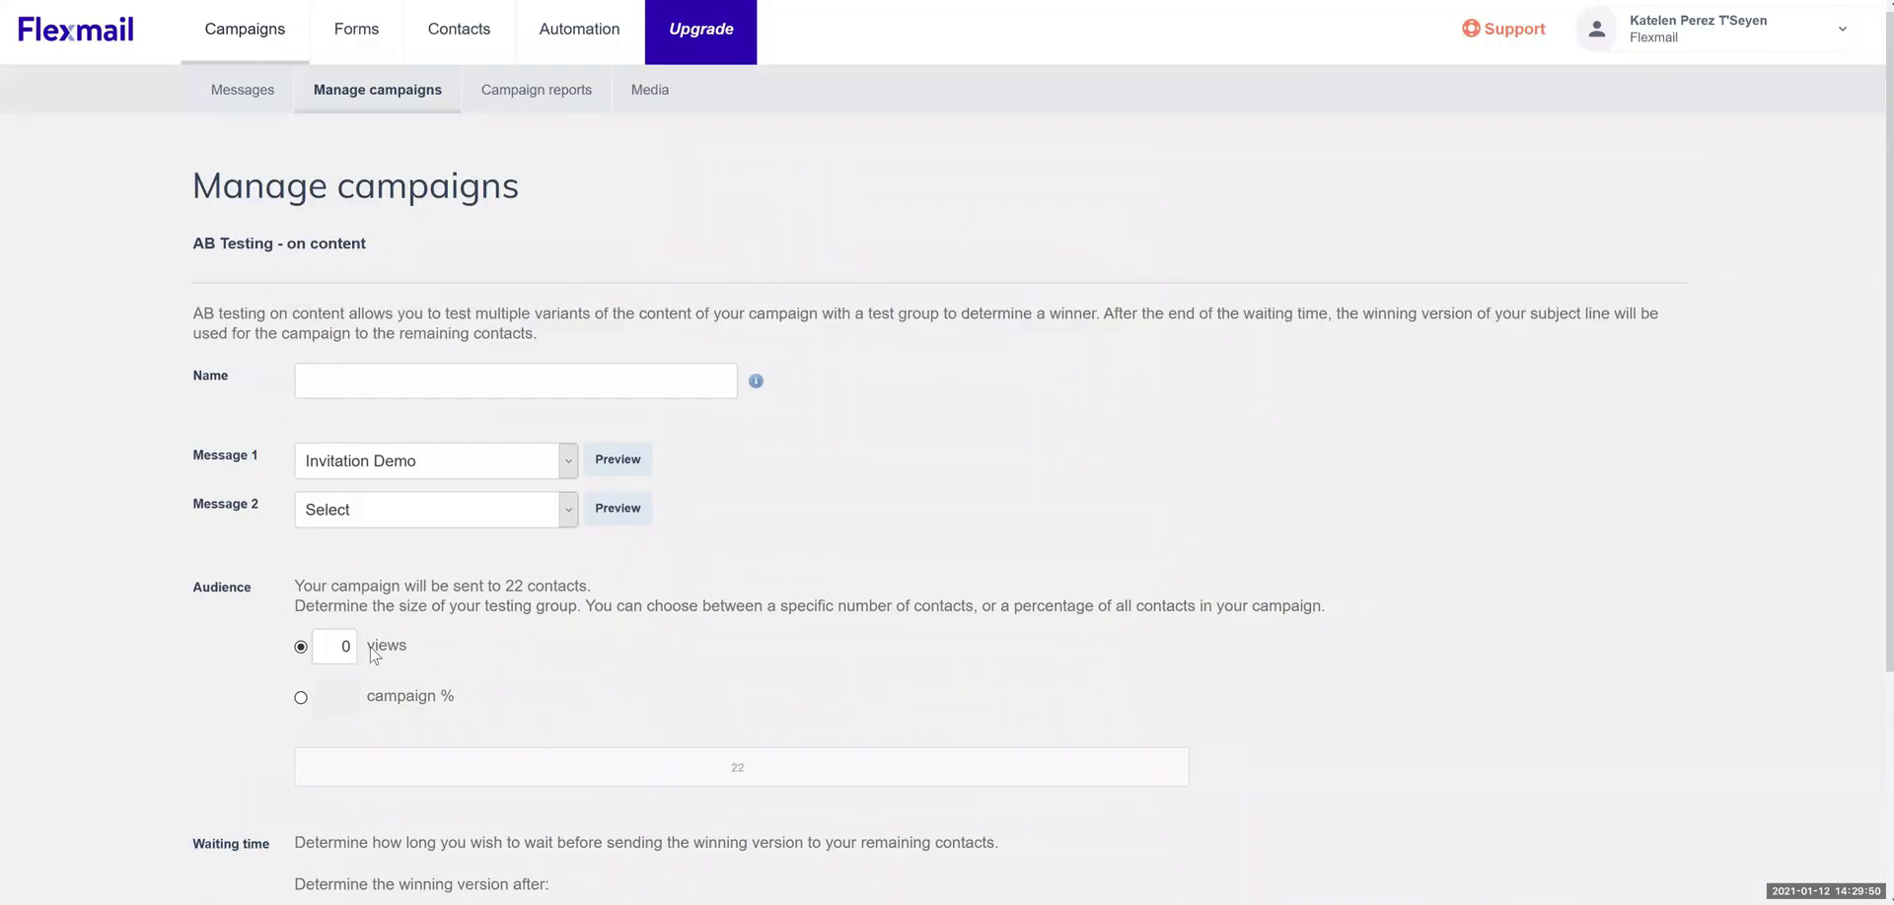
pyautogui.click(410, 511)
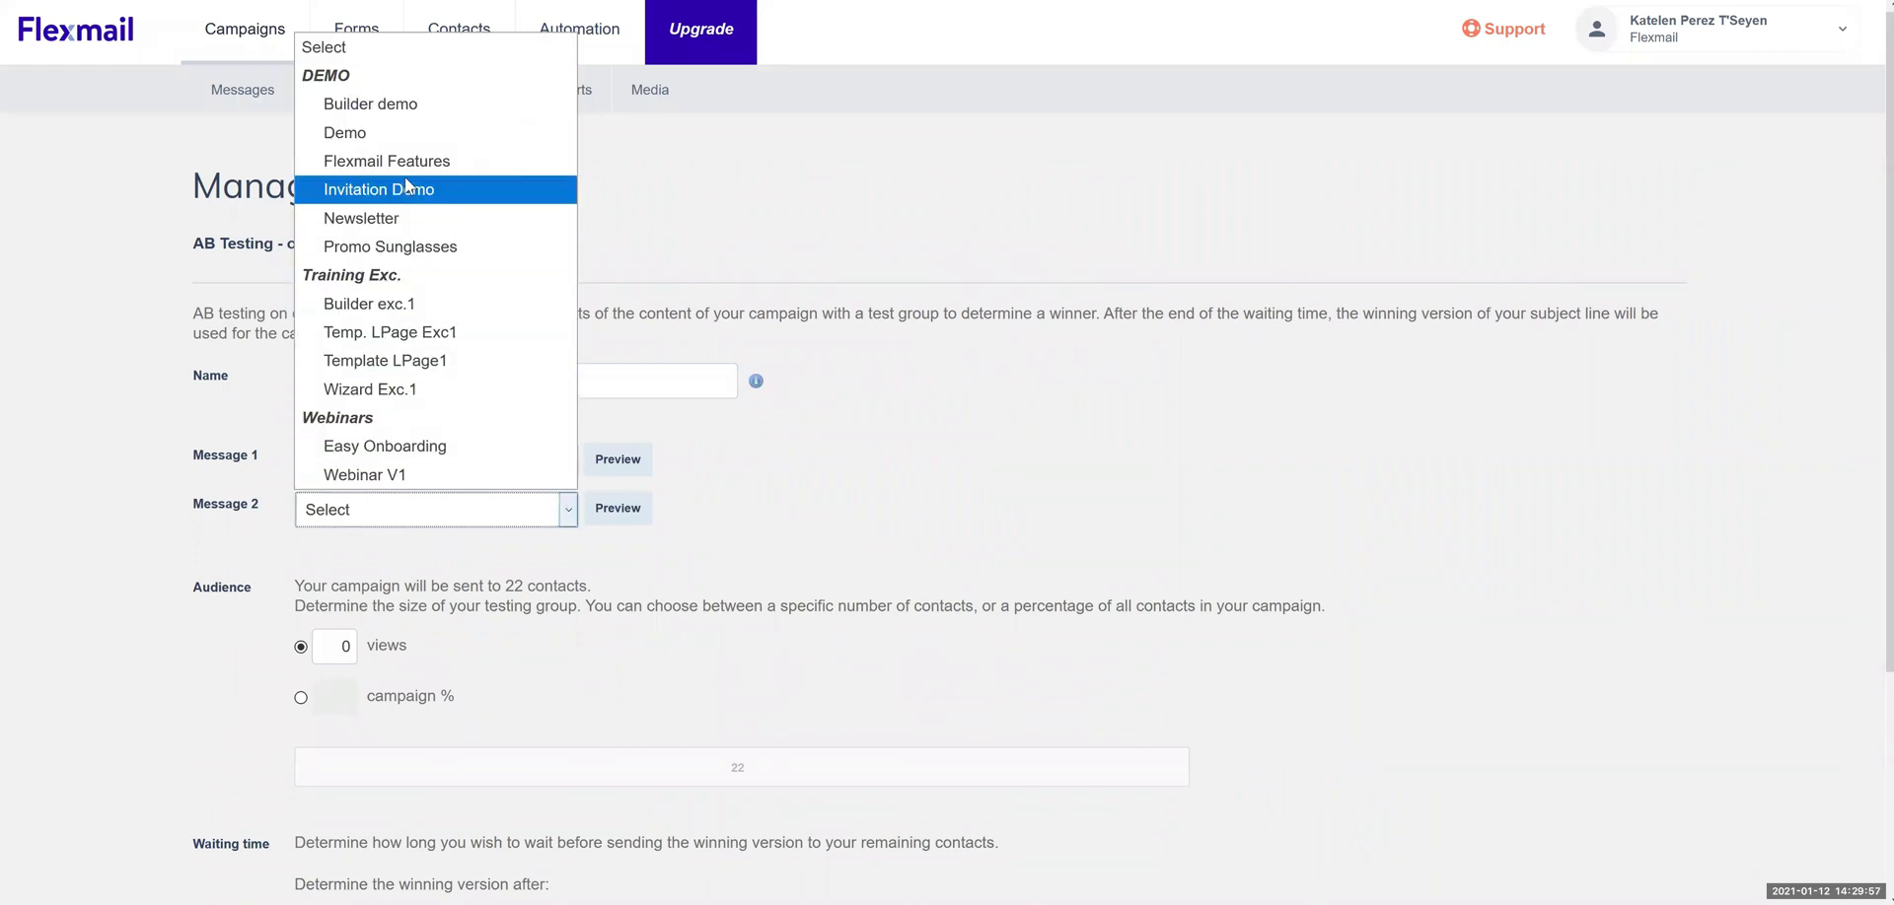
pyautogui.click(408, 249)
# Set the test group to 50% of the campaign's contacts
pyautogui.scroll(-3, 444, 582)
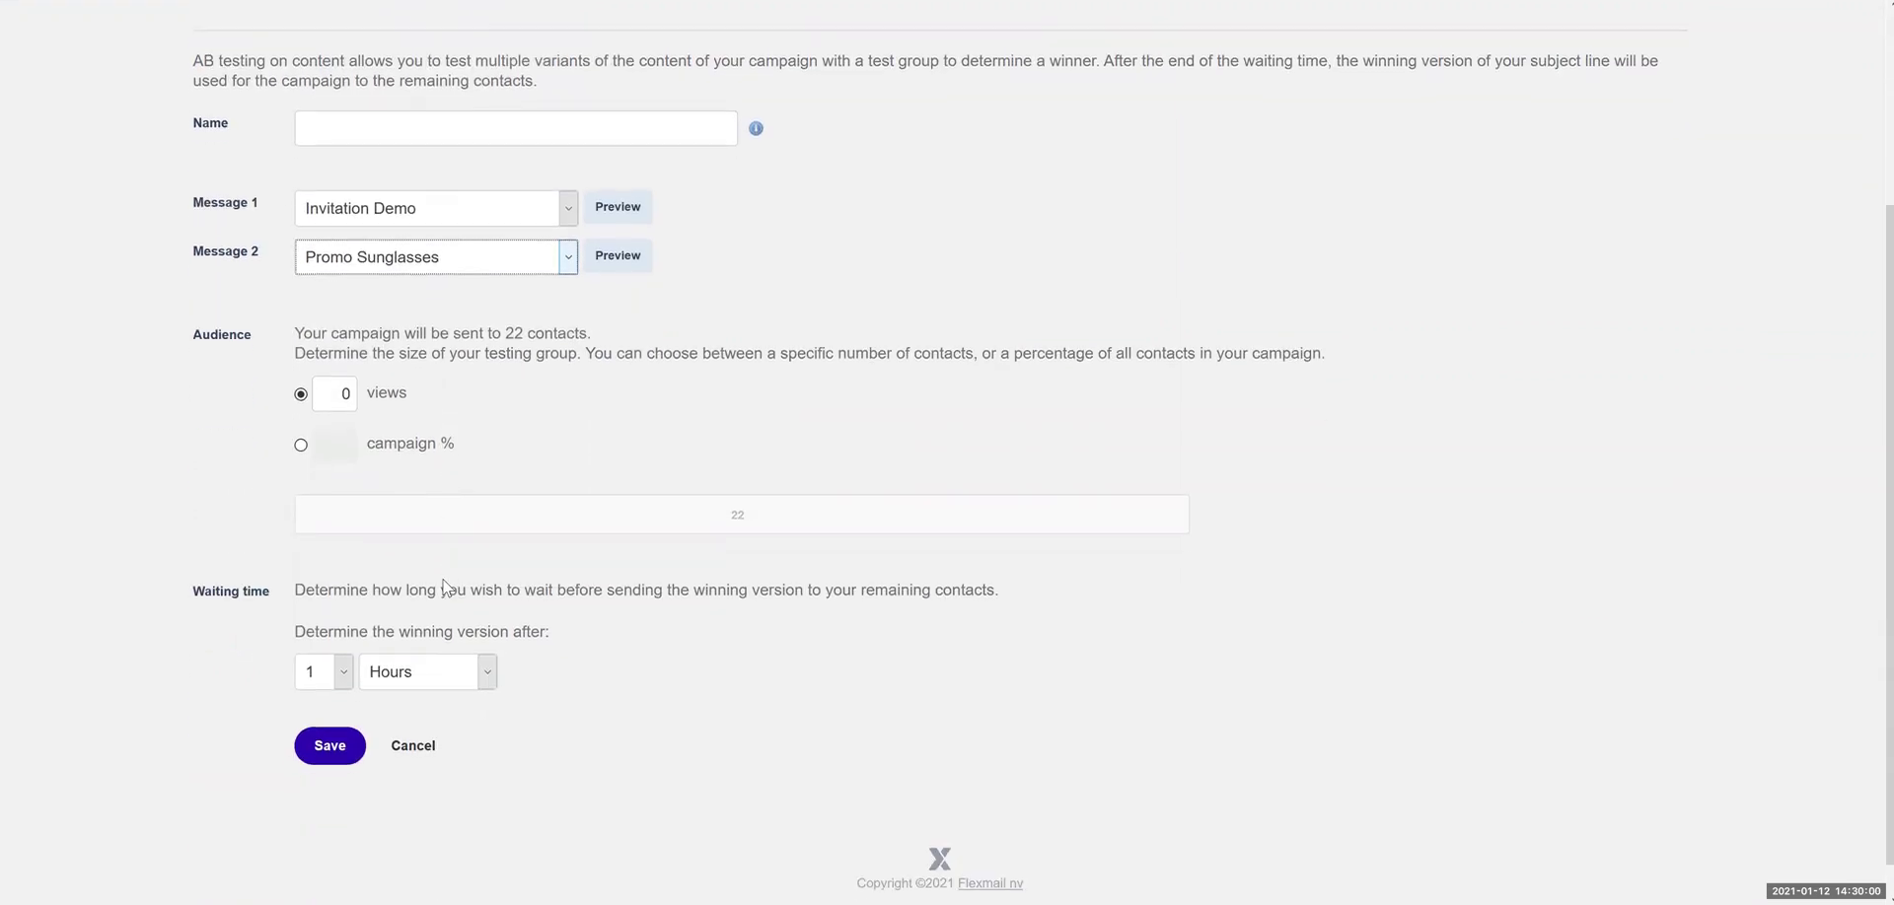
pyautogui.click(301, 445)
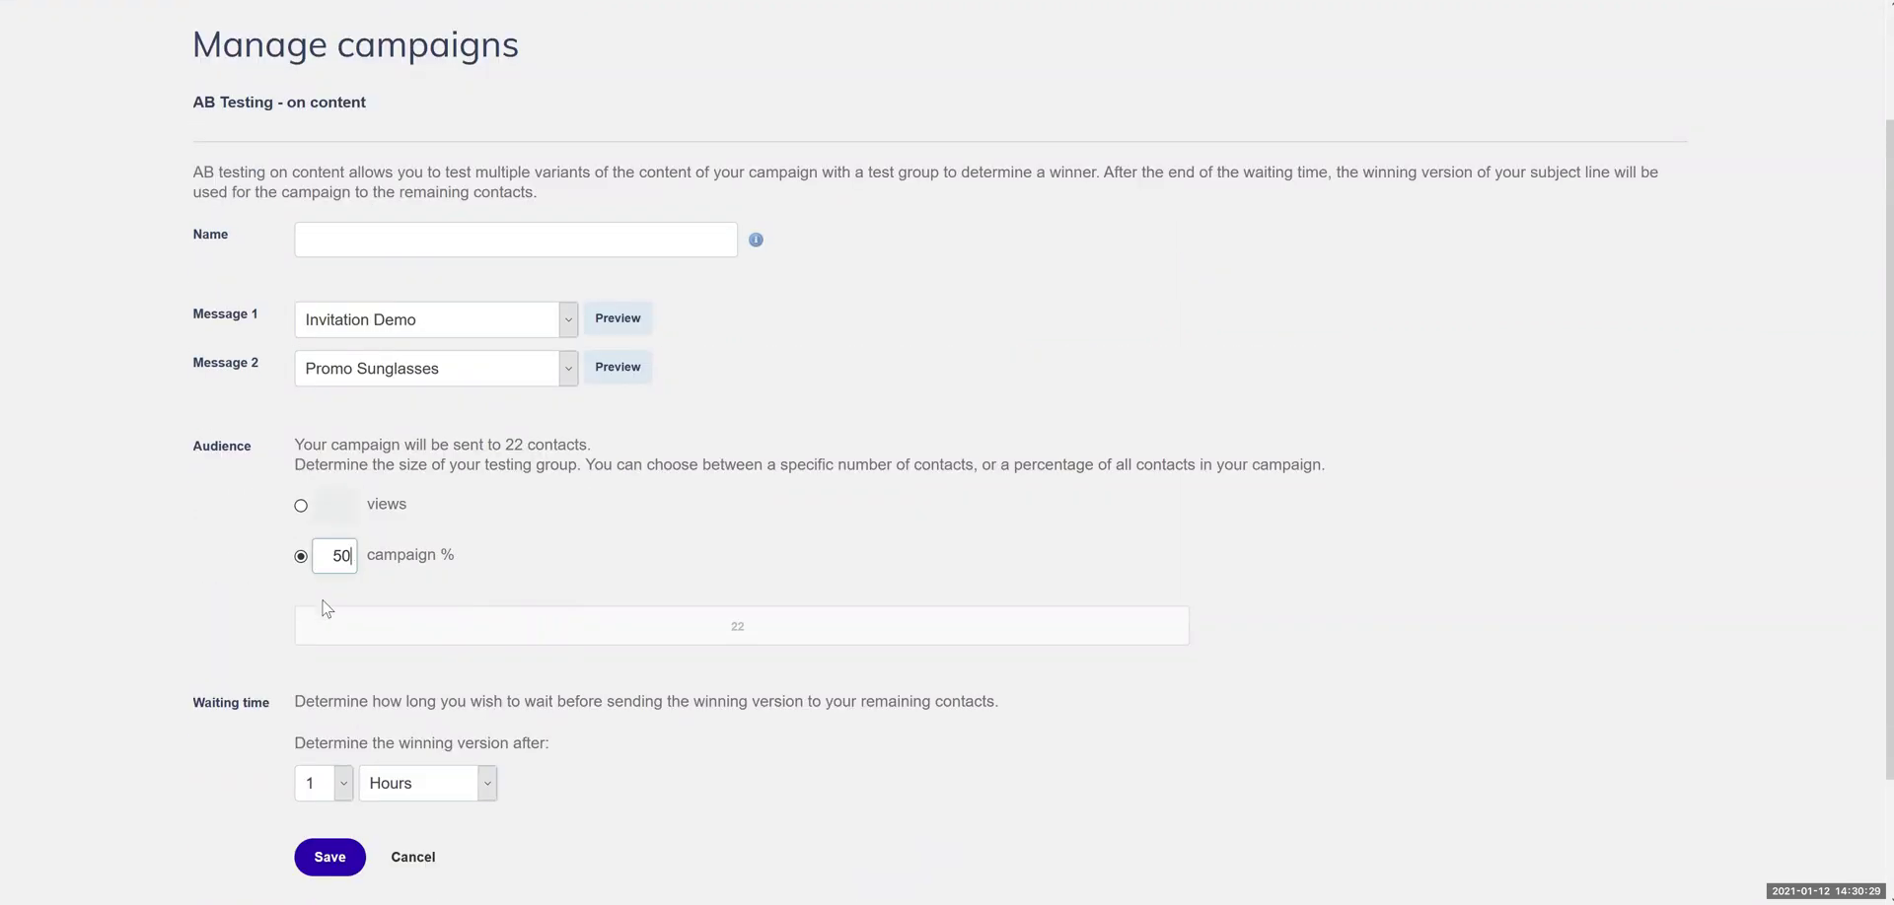
pyautogui.click(323, 600)
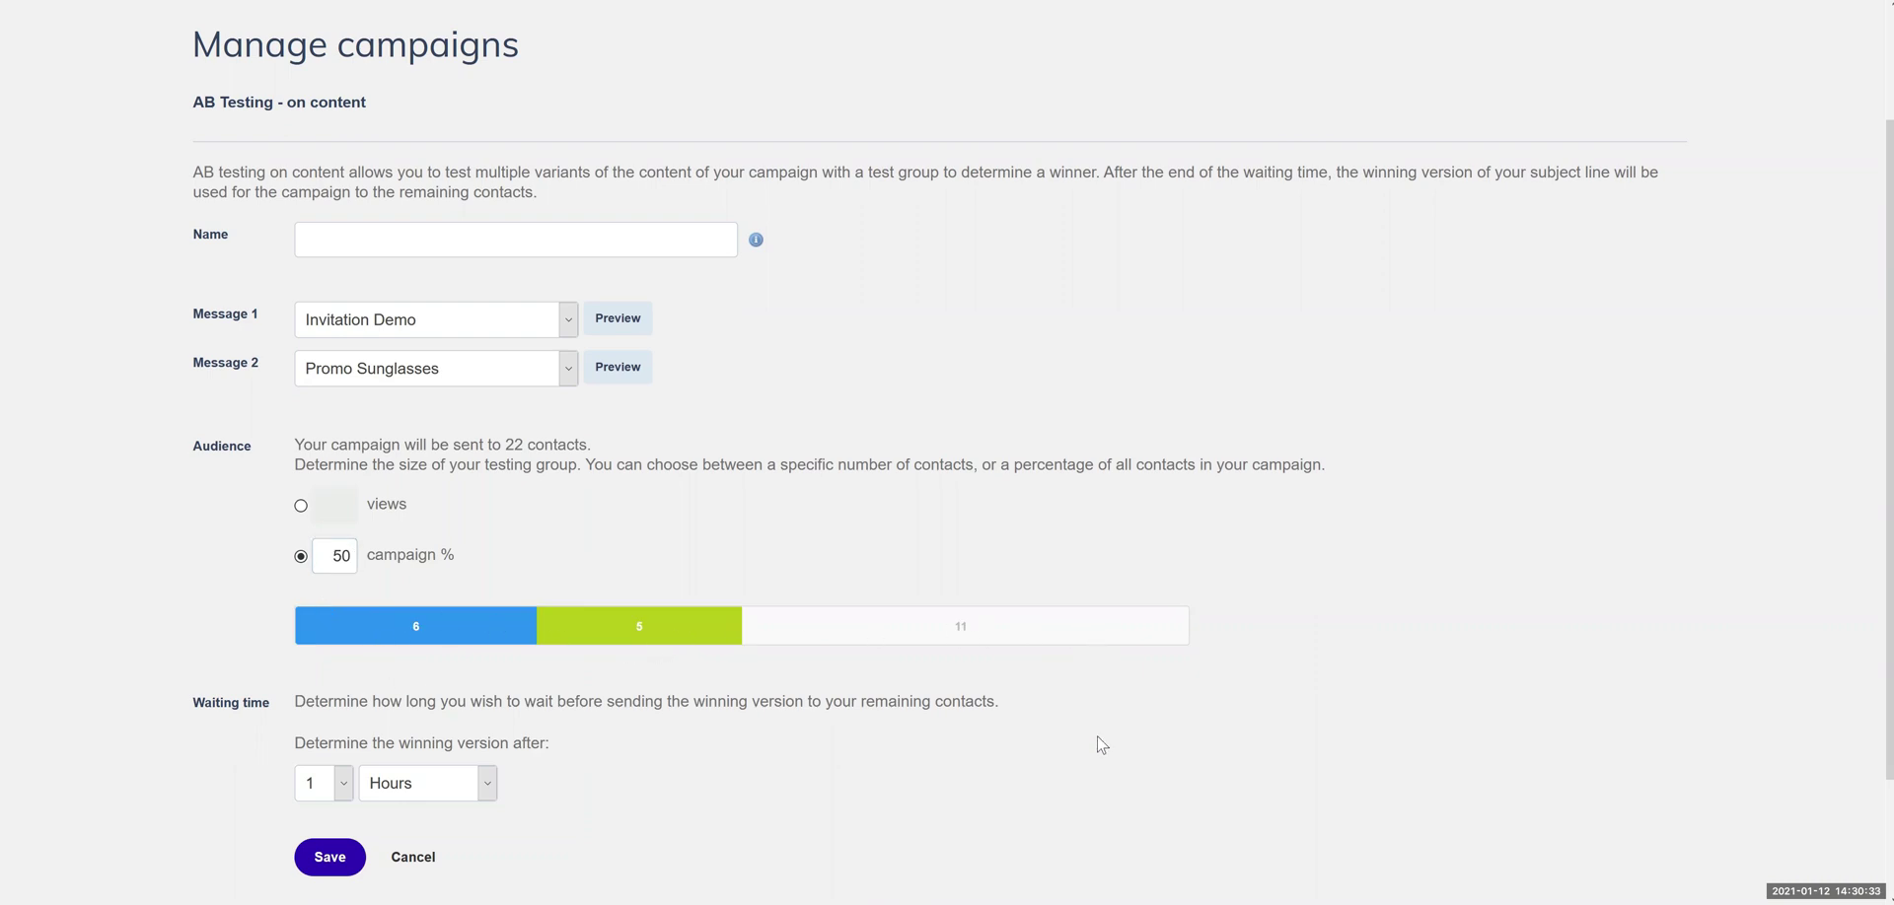
pyautogui.scroll(-1, 1096, 735)
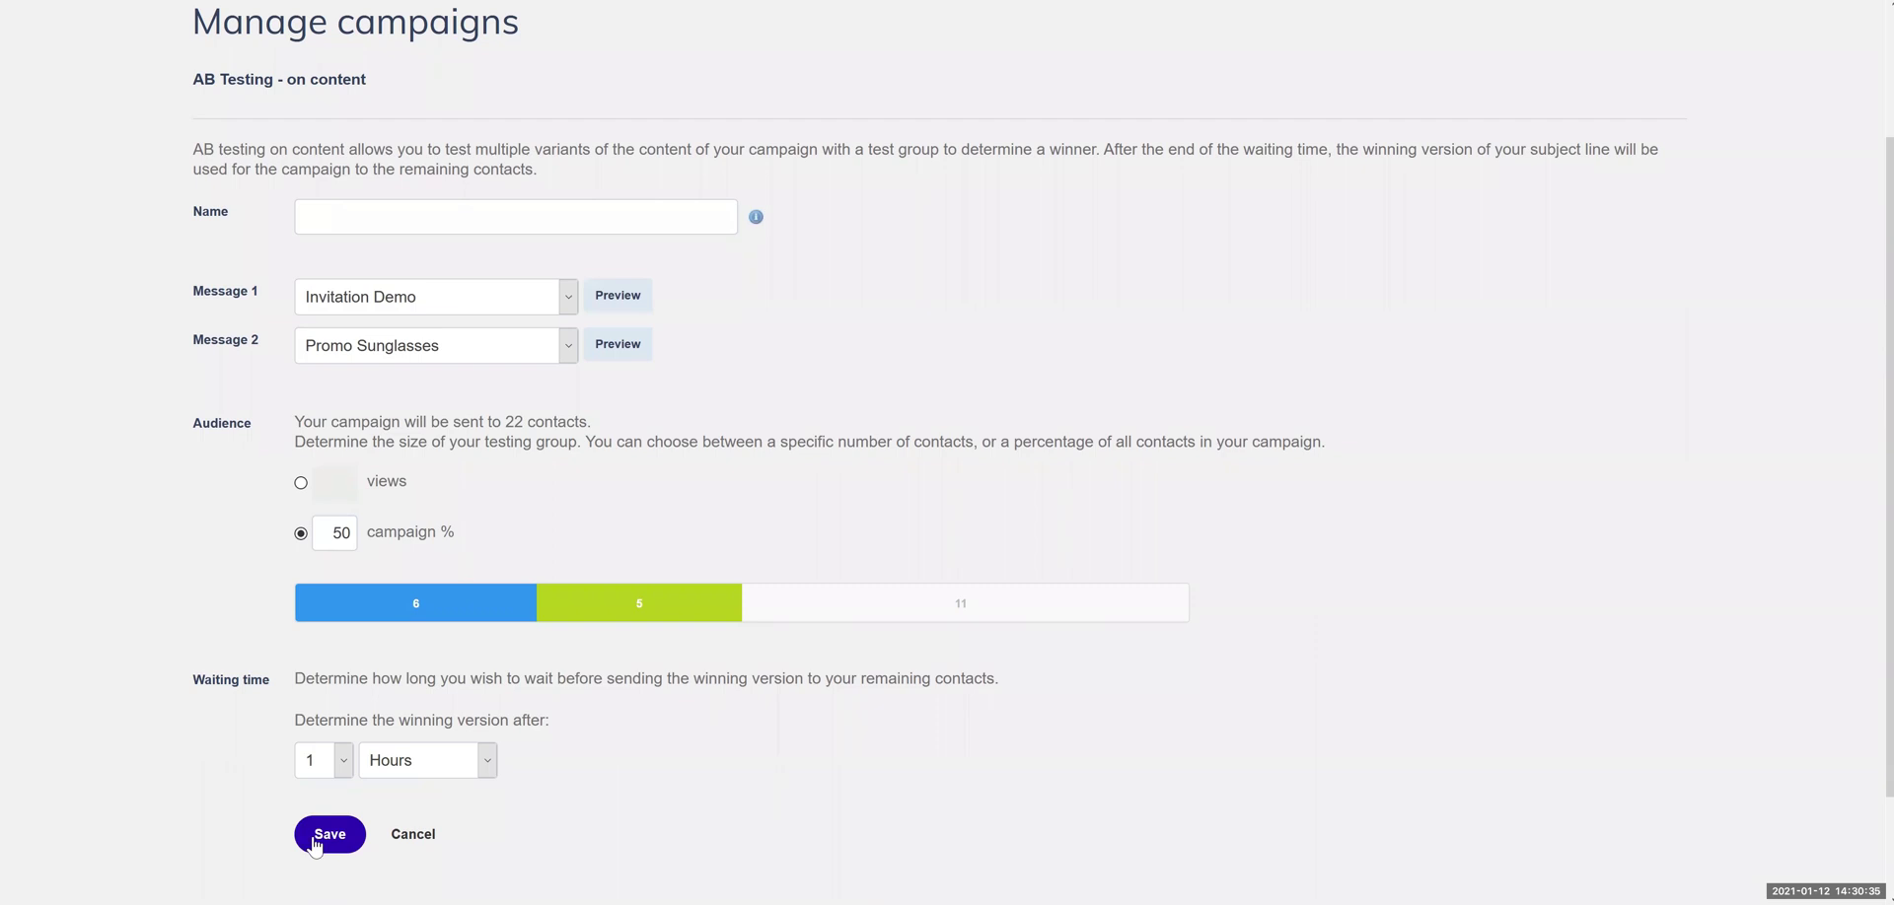